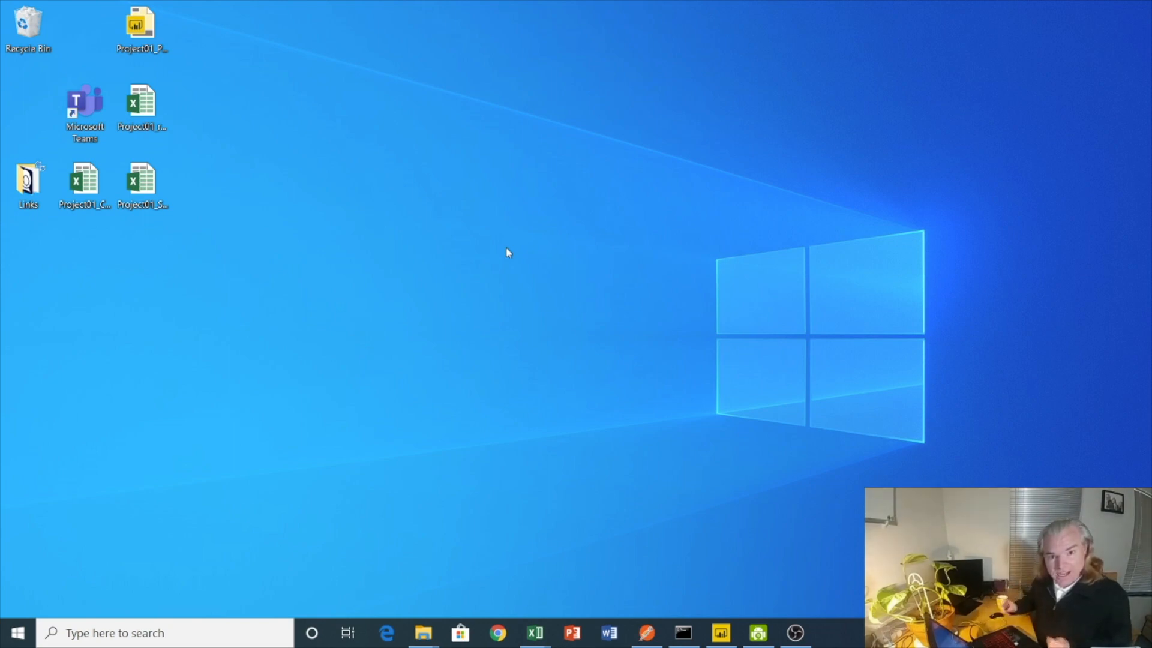
Step: Switch to the Power BI construction status report and review the ALLActivities page, closing out to the desktop
click(719, 634)
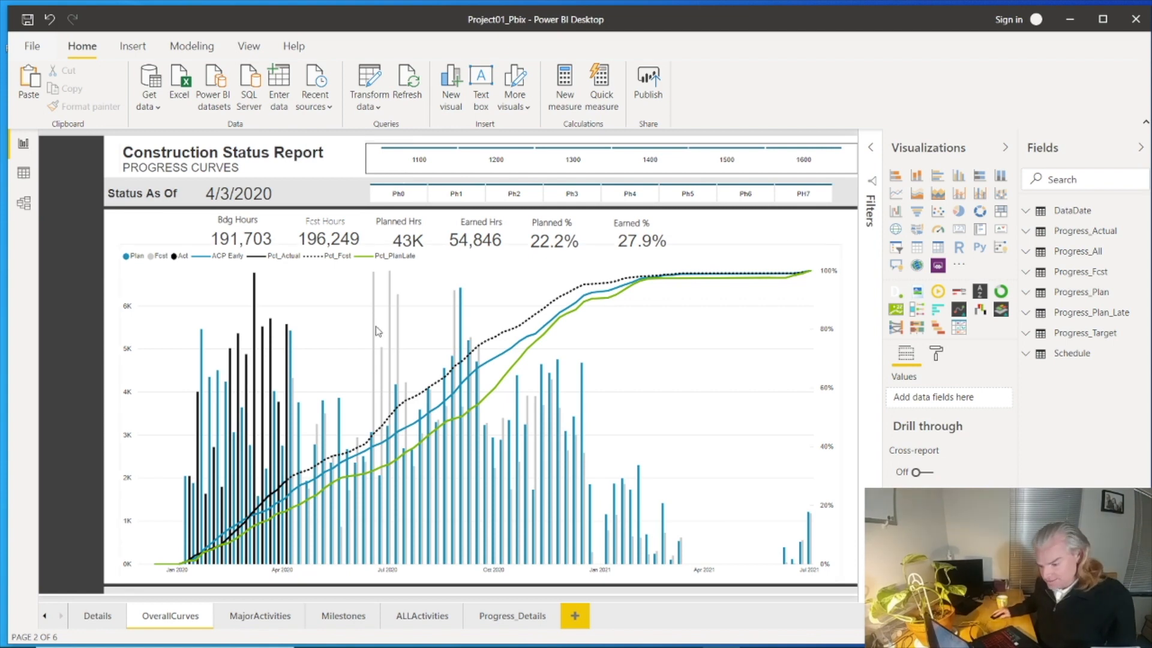
click(424, 618)
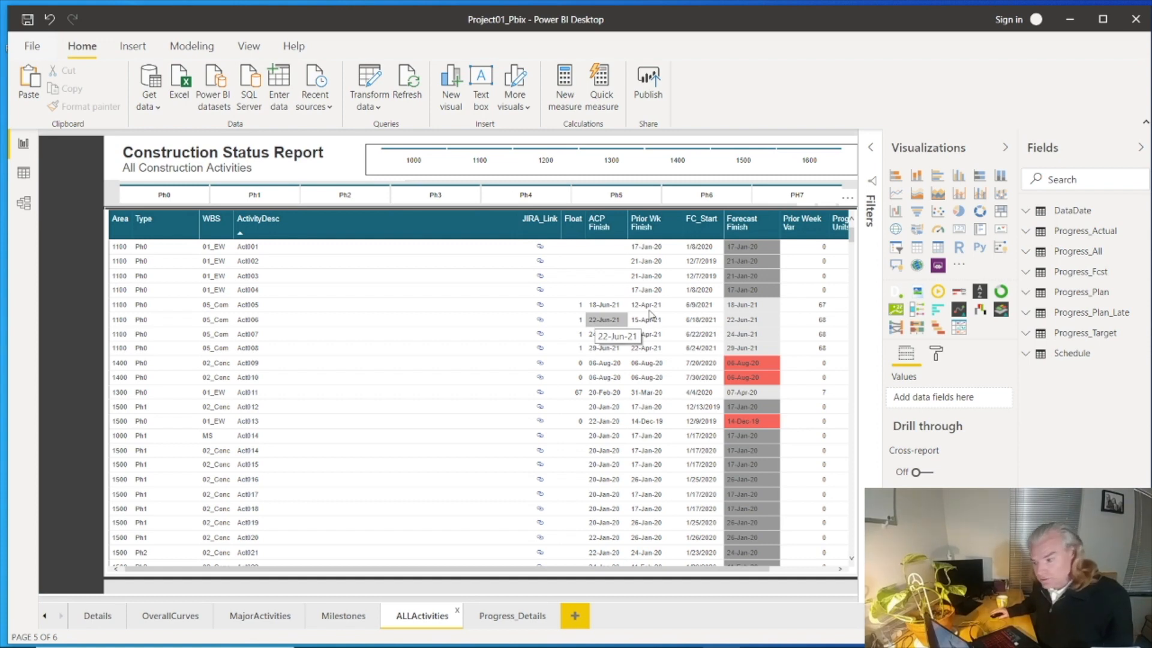
click(1071, 23)
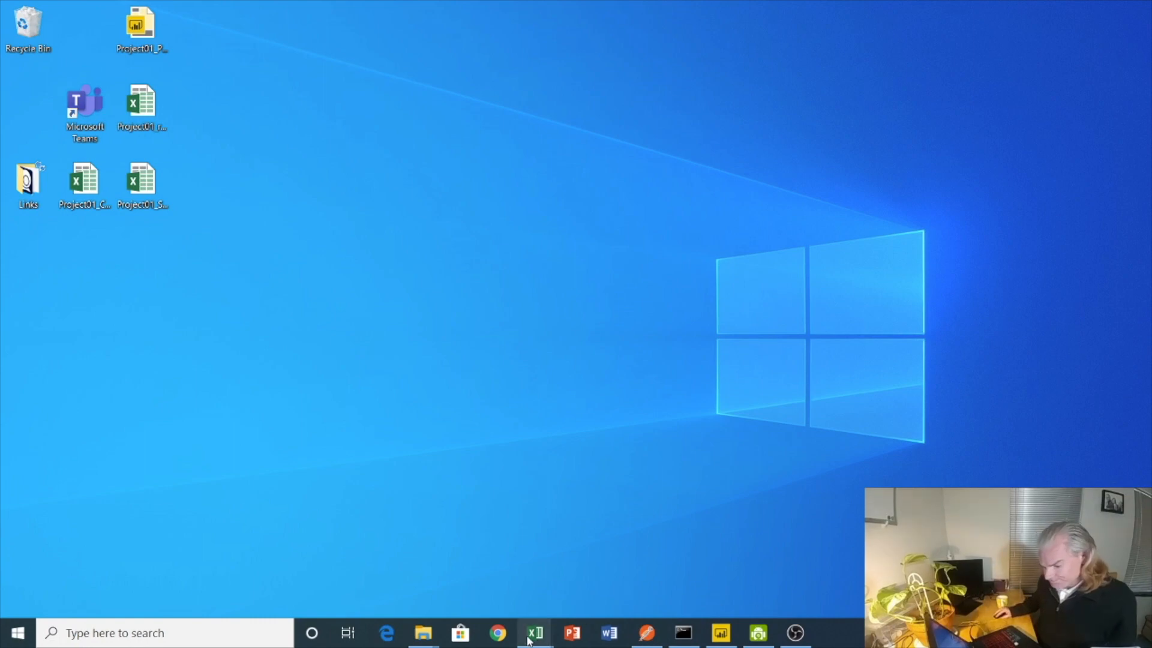
Step: Switch to Project01_Schedule.xlsx and examine the Comm activity IDs and the Area 1 commissioning descriptions on the Import_P6_Dates sheet
mouse_move(535, 635)
click(606, 587)
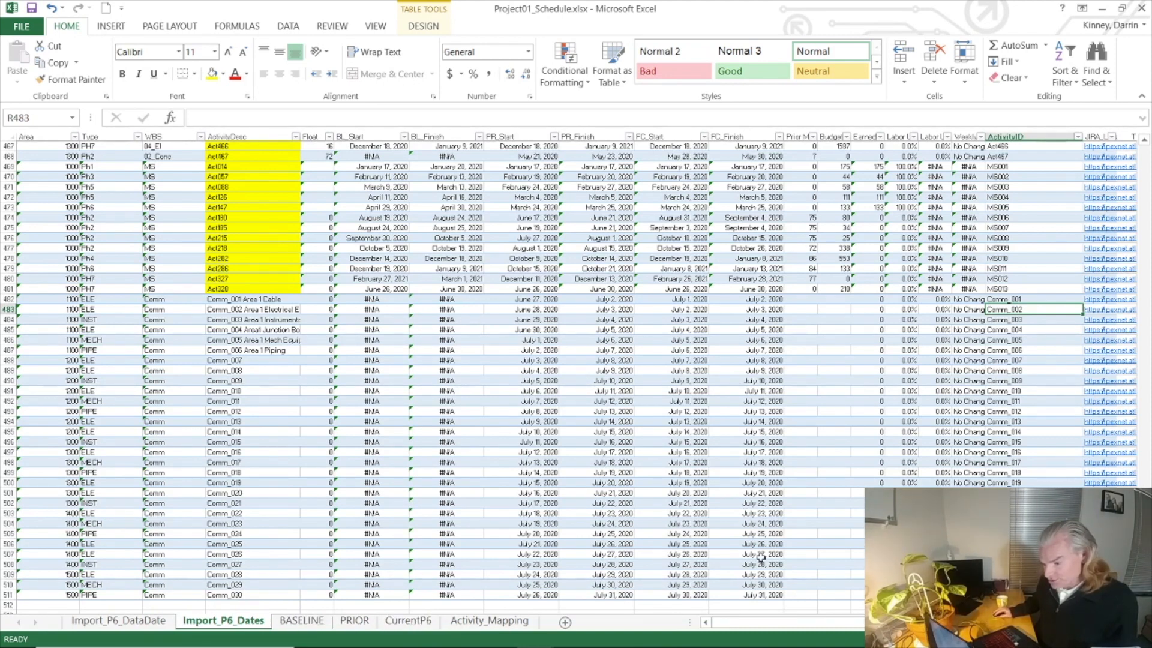
drag(1014, 299, 1020, 564)
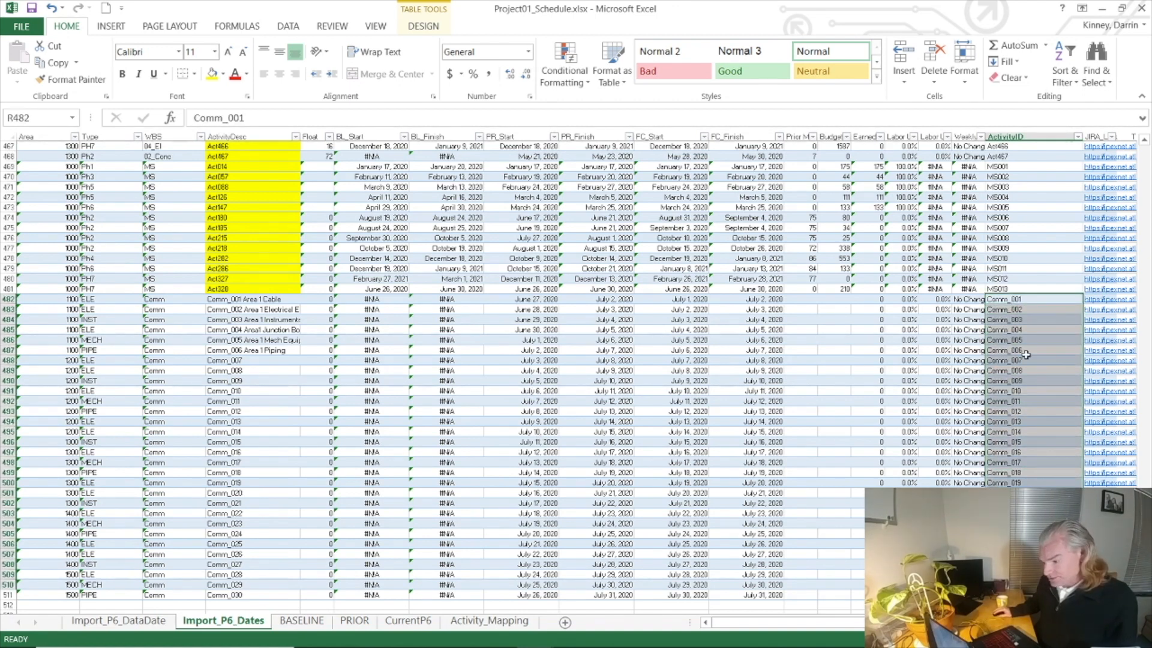
drag(1013, 300, 1019, 584)
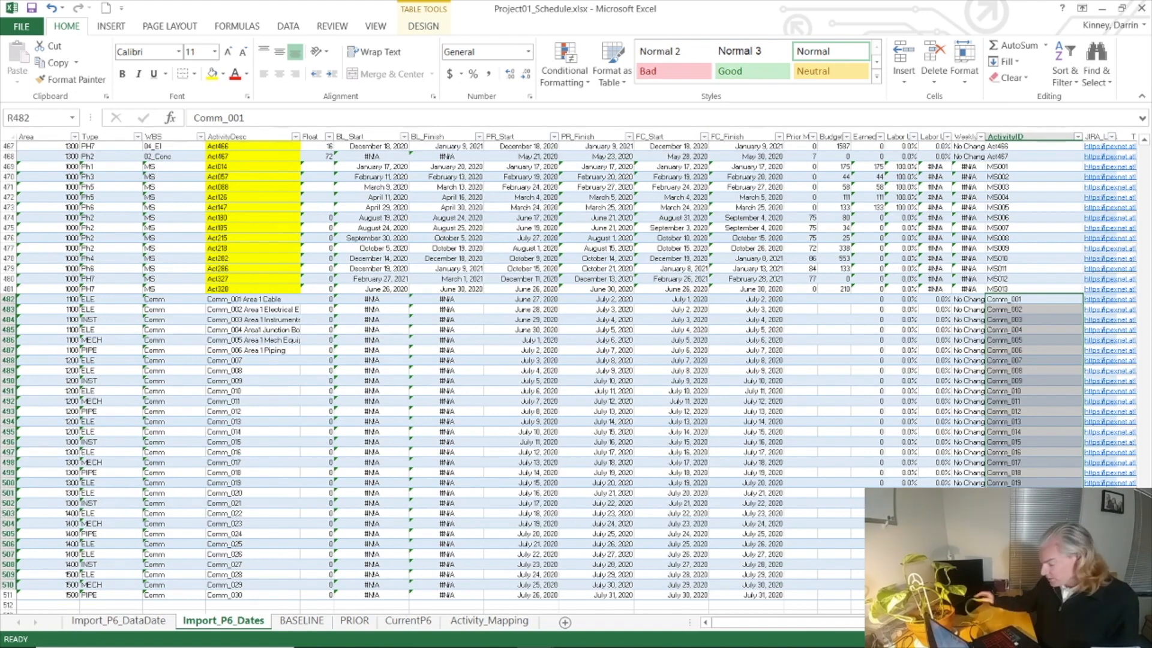
drag(240, 299, 243, 348)
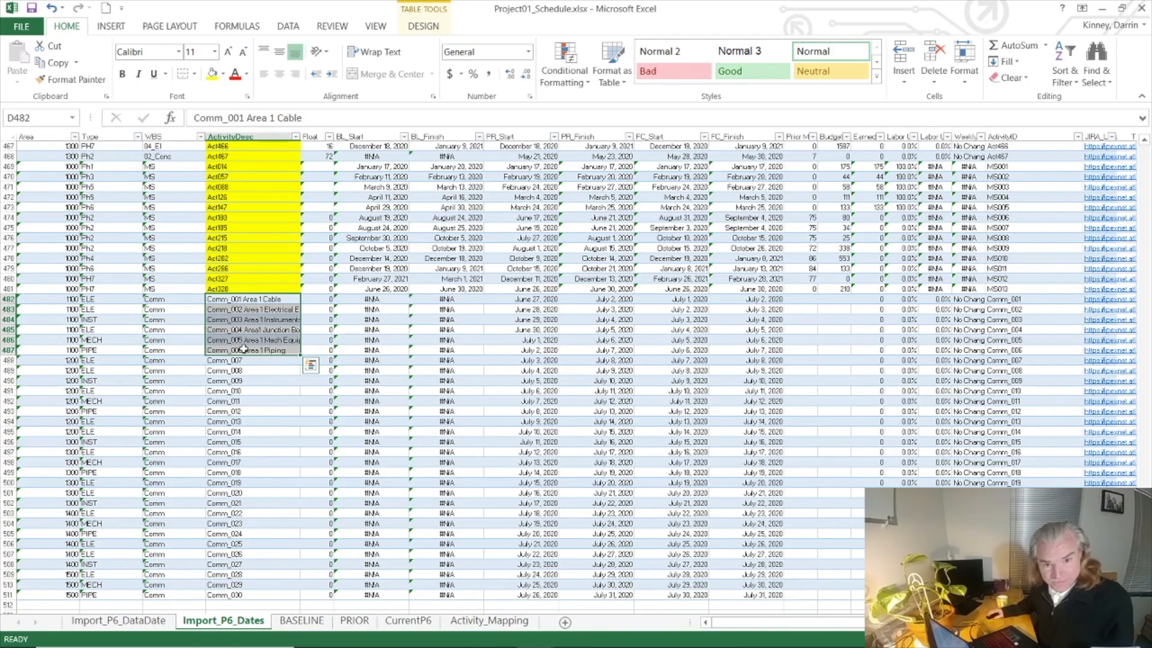
drag(227, 301, 232, 351)
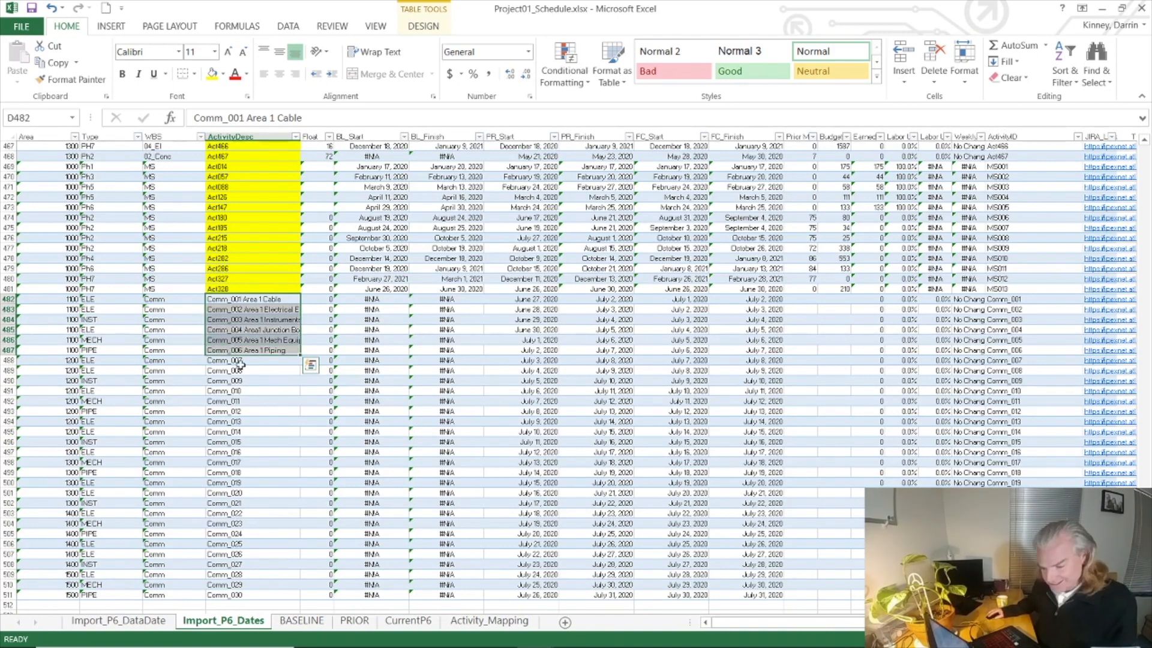
Step: Switch to Project01_Commissioning.xlsx and examine the sub-system and Schedule columns of the tag list
mouse_move(535, 642)
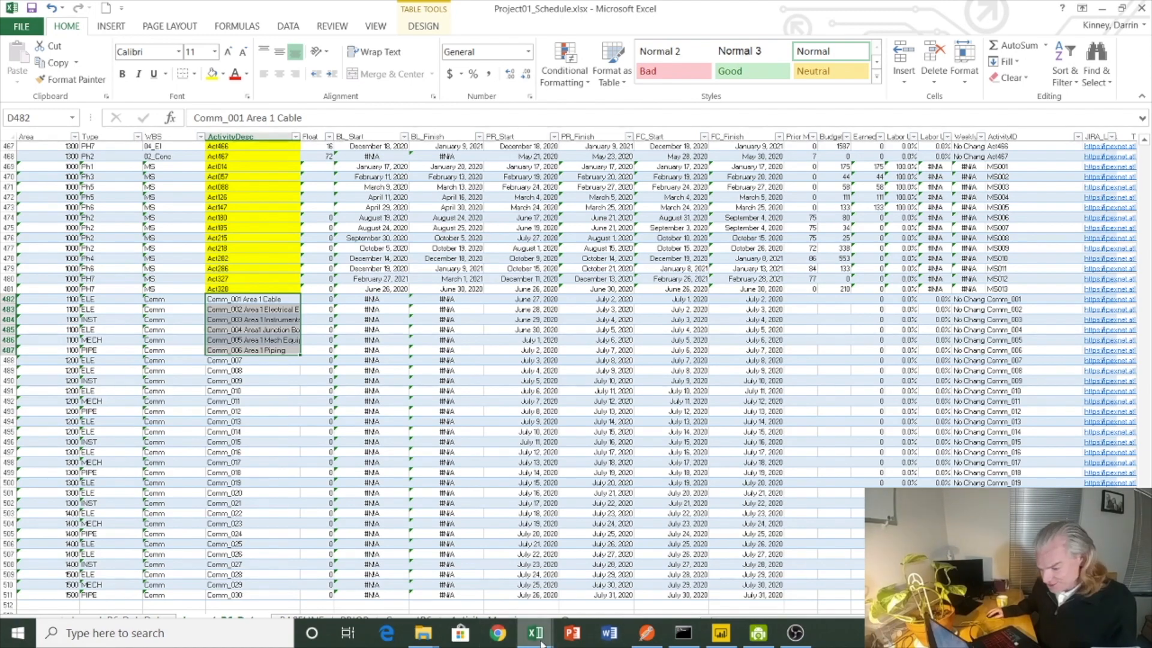
click(480, 556)
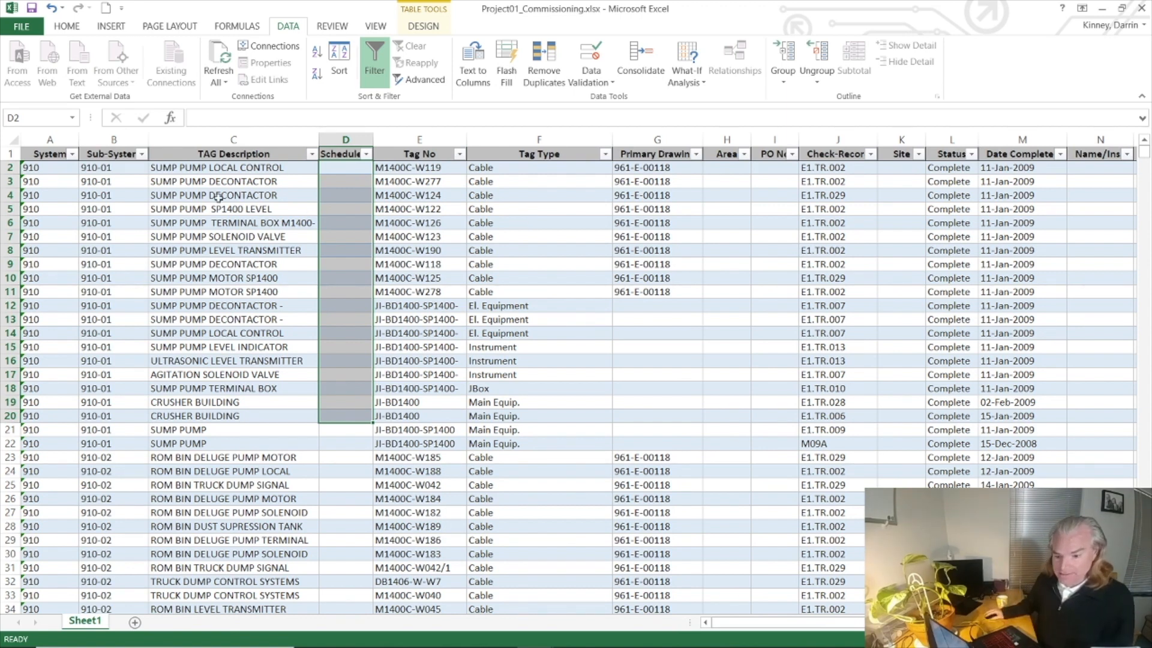
click(103, 168)
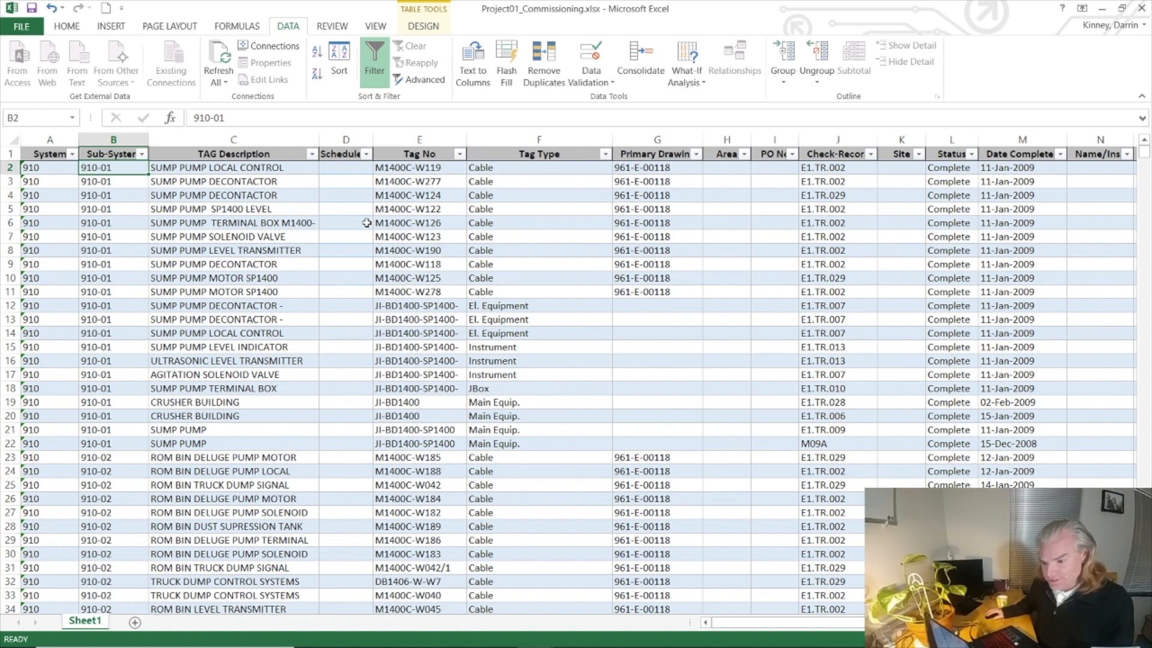
drag(353, 171, 363, 356)
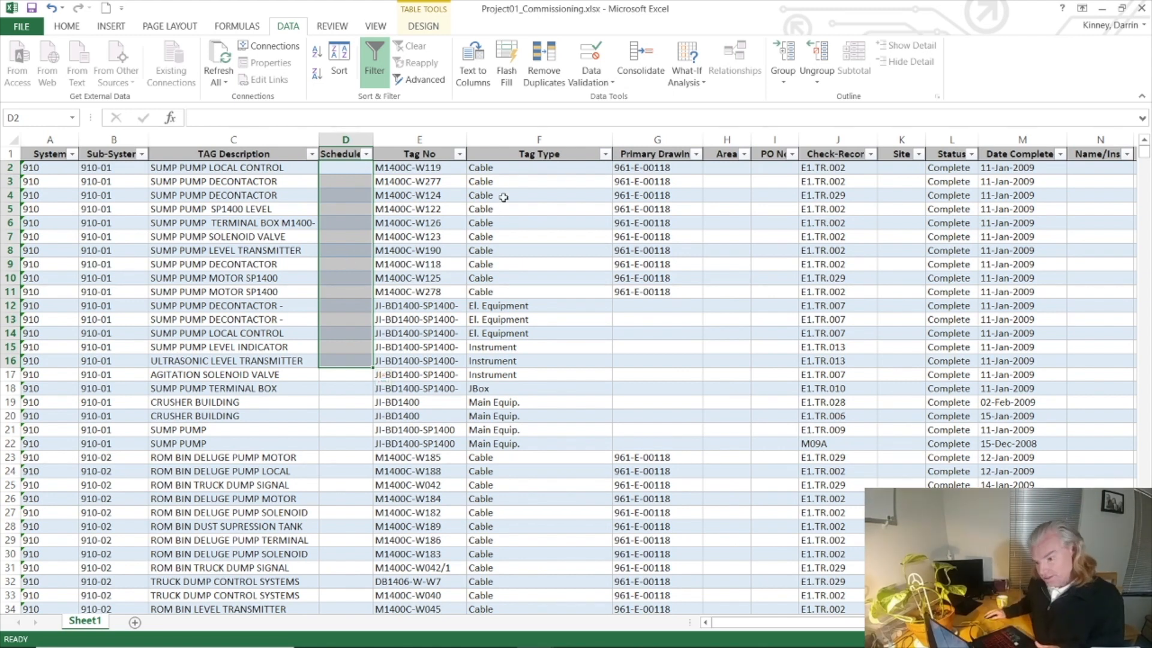
Step: Filter the commissioning table's Tag Type column to show only Cable
click(604, 154)
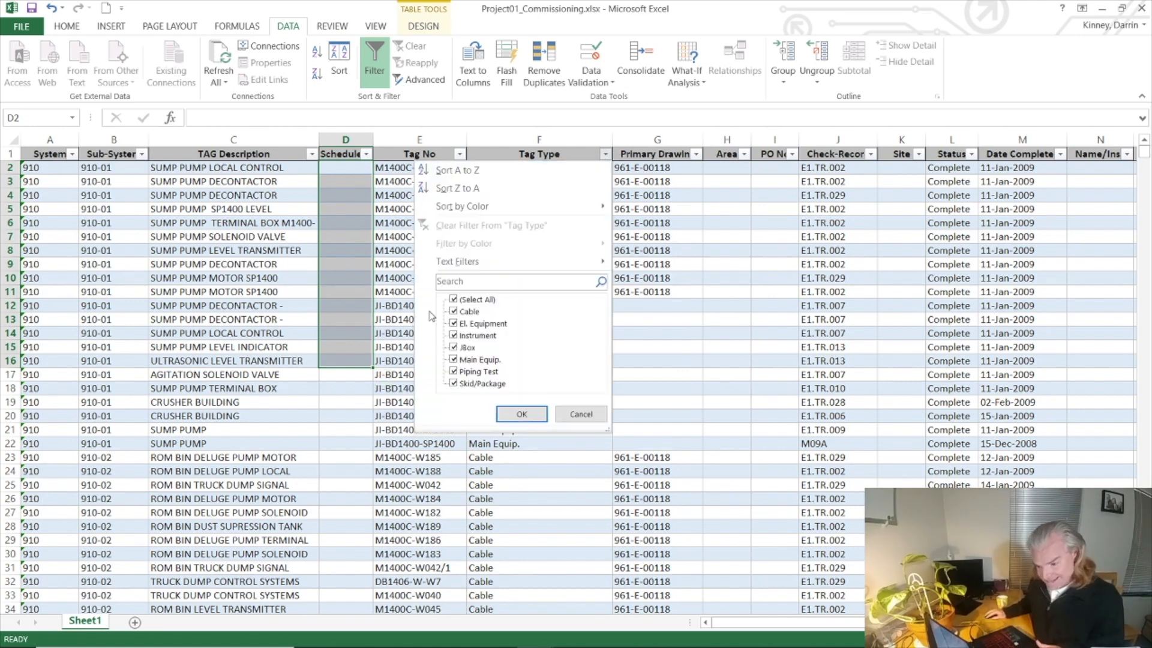
click(453, 300)
click(454, 310)
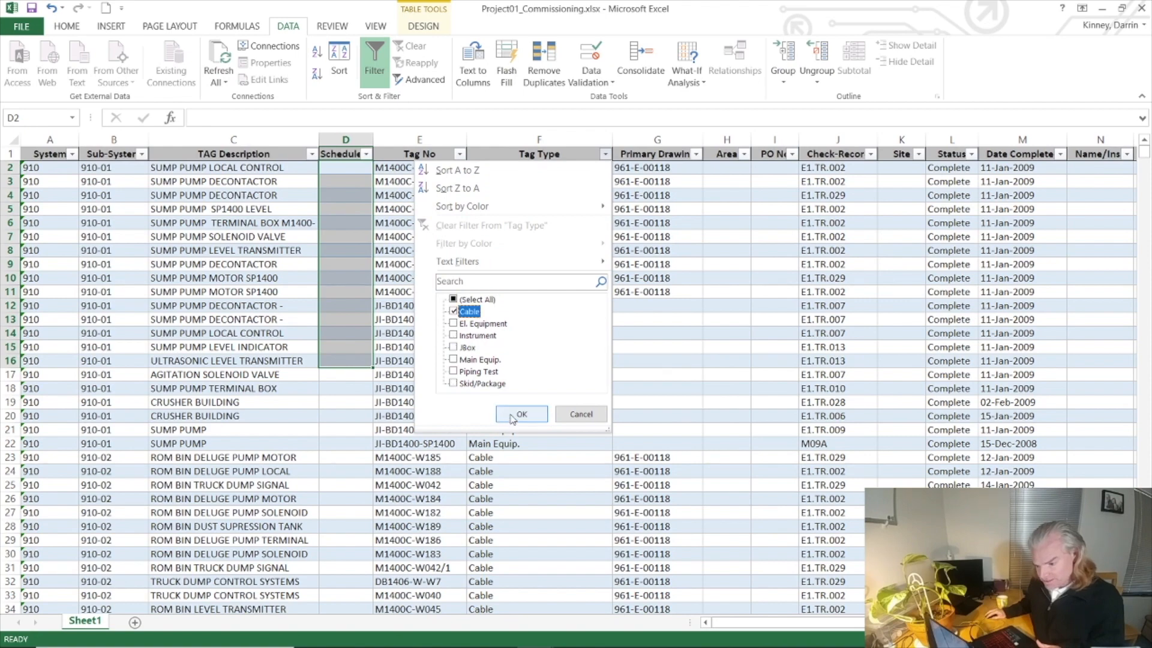
click(503, 420)
Step: Copy activity ID Comm_001 from Project01_Schedule.xlsx into the Schedule column of Project01_Commissioning.xlsx for the filtered Cable rows
mouse_move(592, 642)
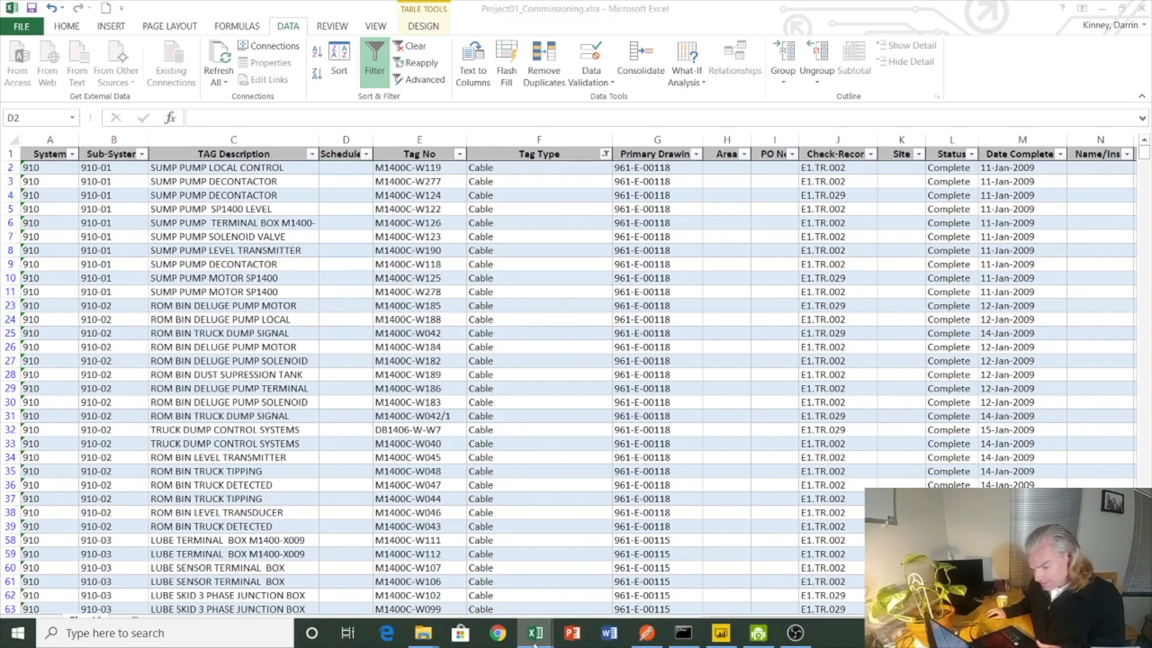
mouse_move(536, 634)
click(574, 576)
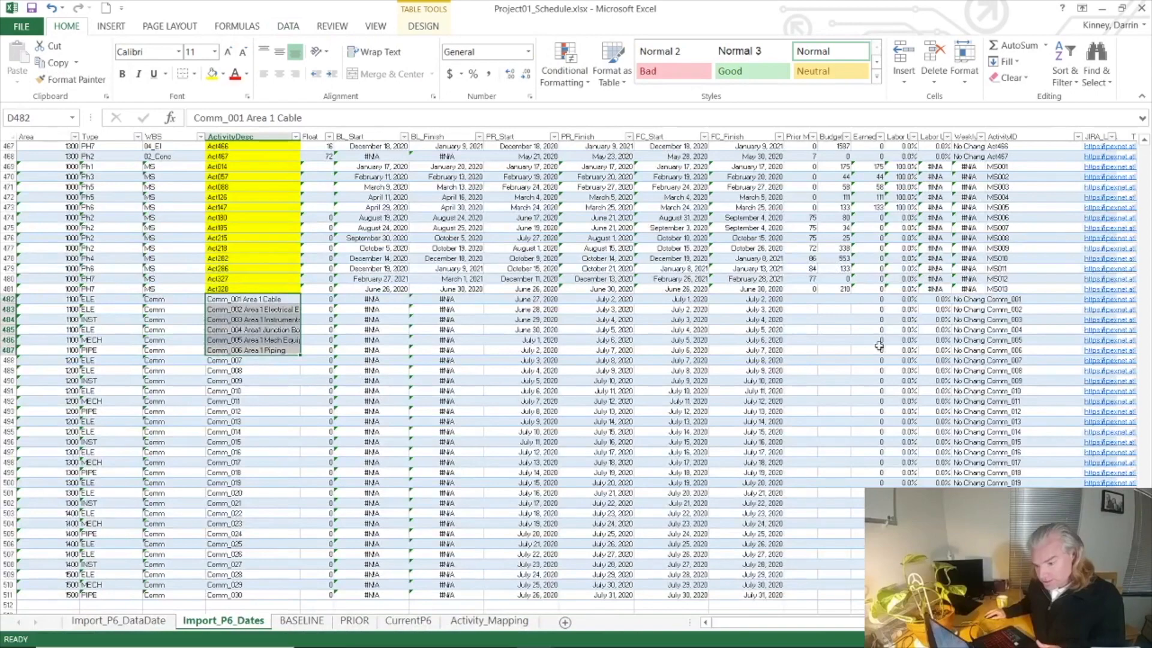
click(1013, 300)
key(ctrl+c)
mouse_move(547, 641)
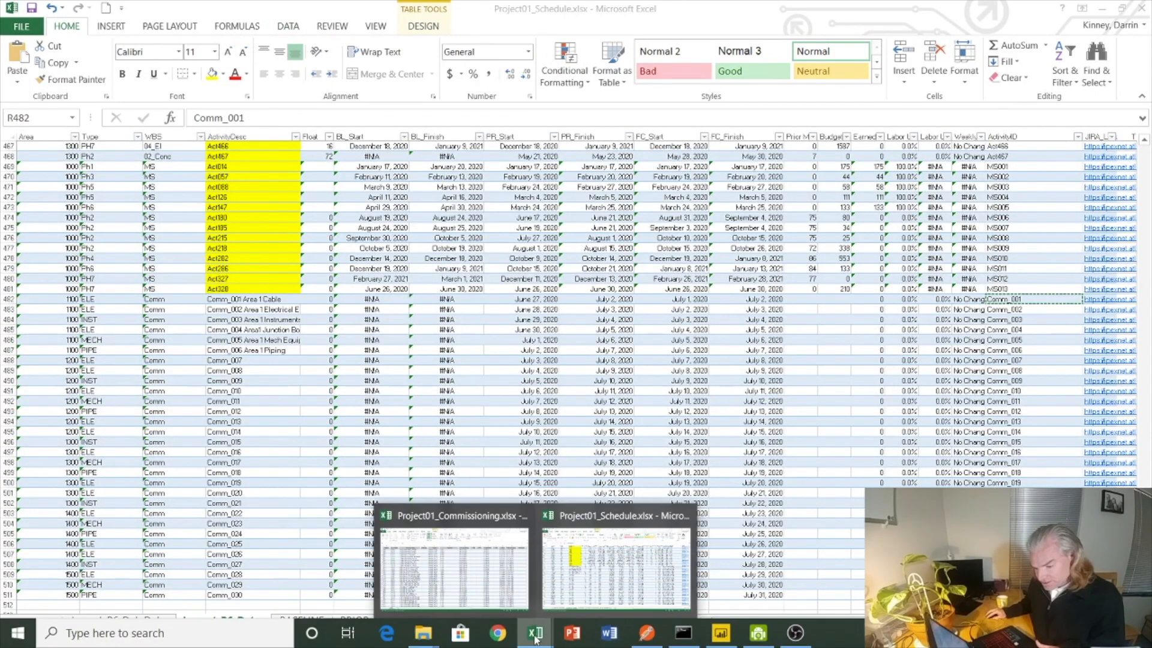
click(452, 564)
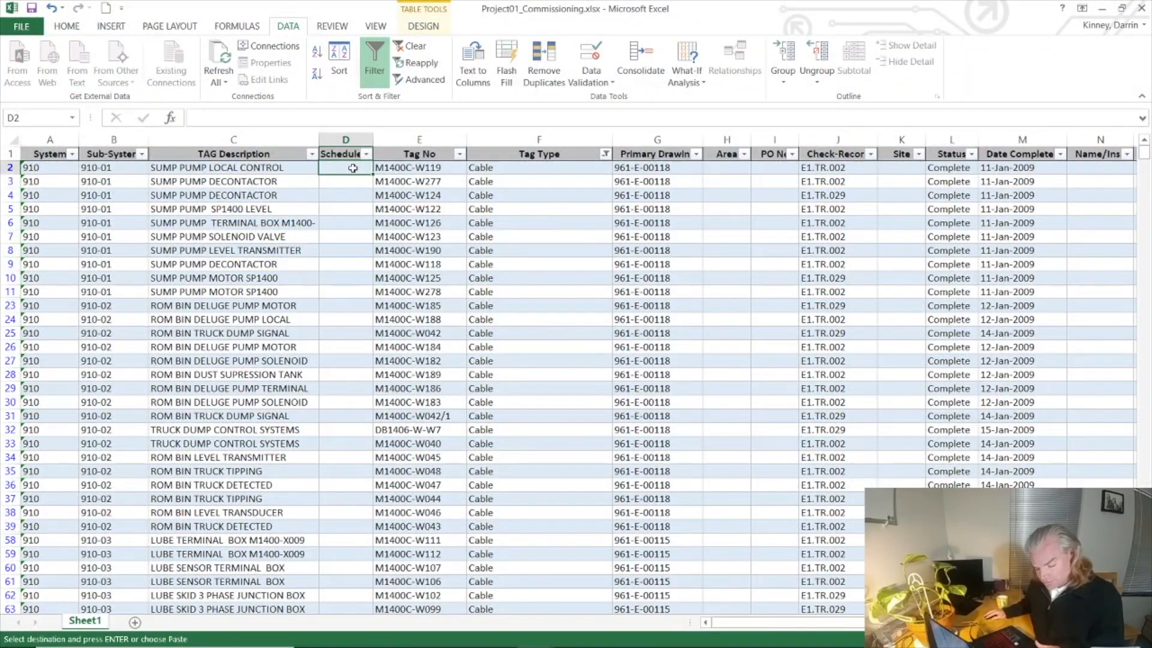
key(ctrl+v)
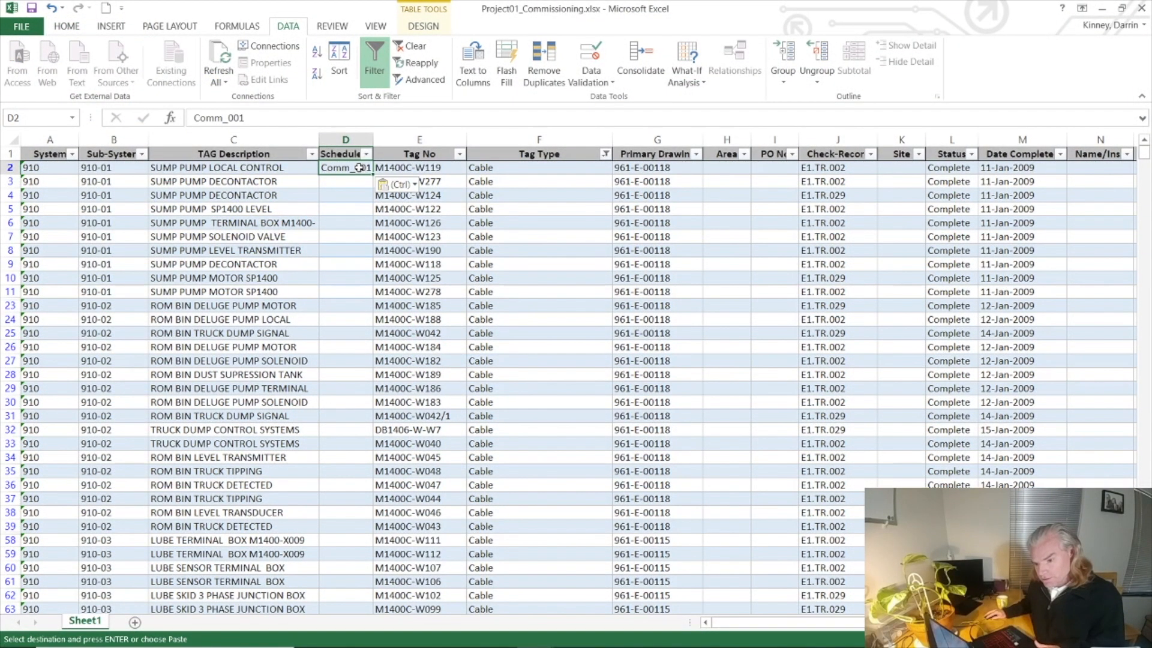
key(ctrl+c)
drag(359, 168, 354, 516)
key(ctrl+v)
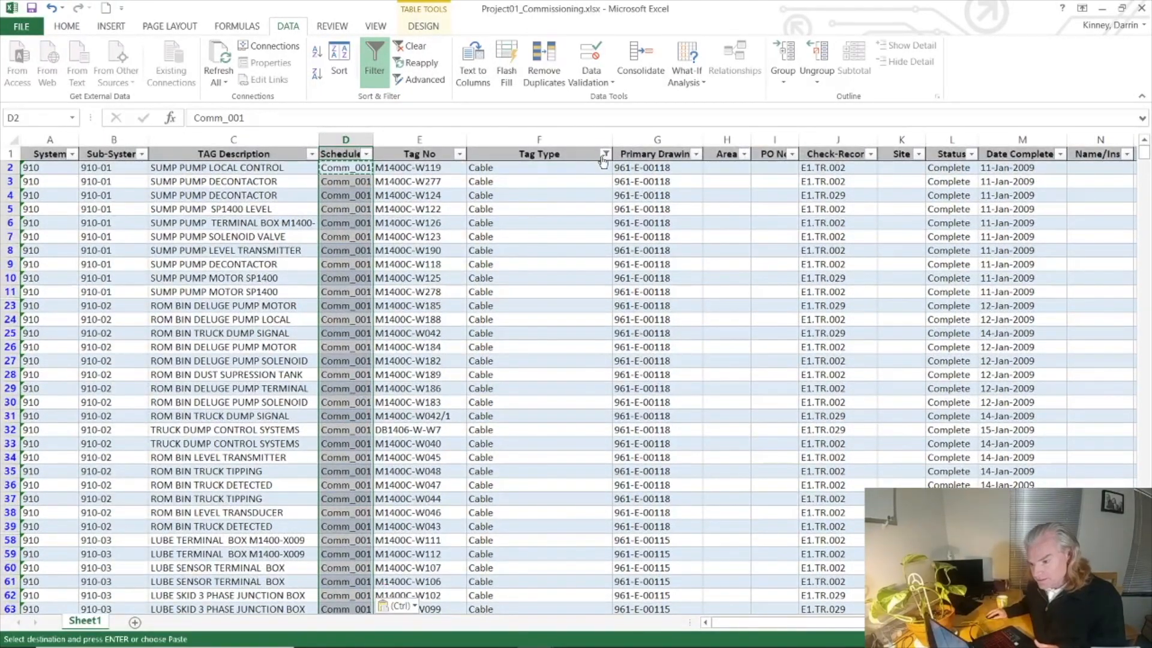
Step: Change the Tag Type filter to show only El. Equipment
click(605, 155)
click(454, 312)
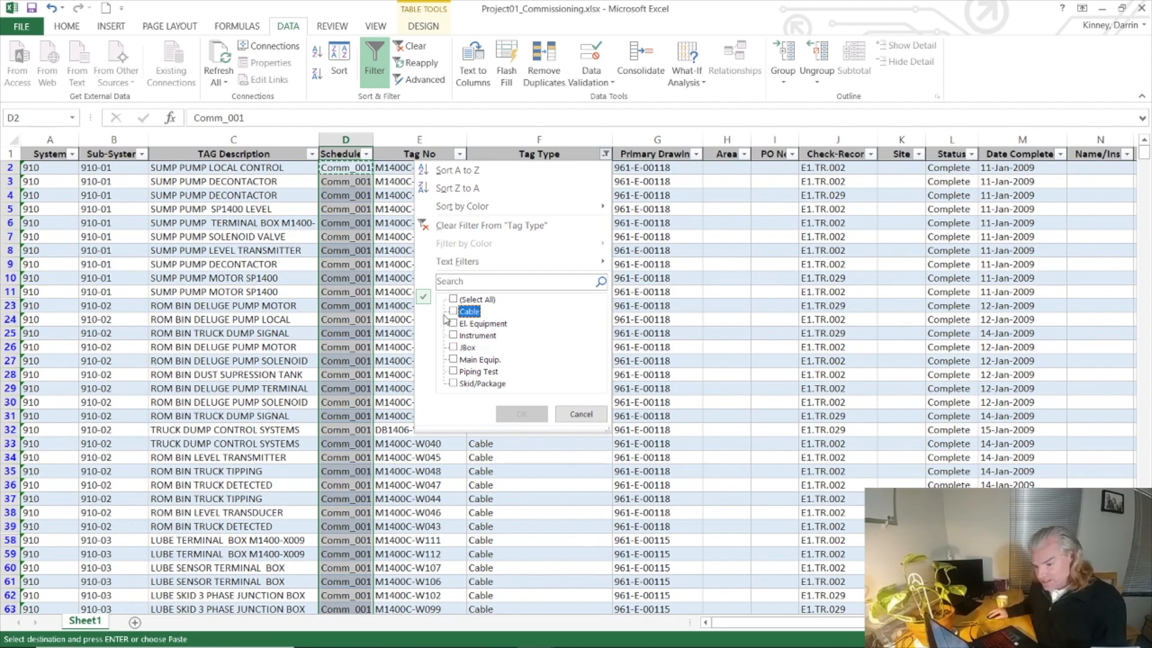
click(453, 324)
click(511, 414)
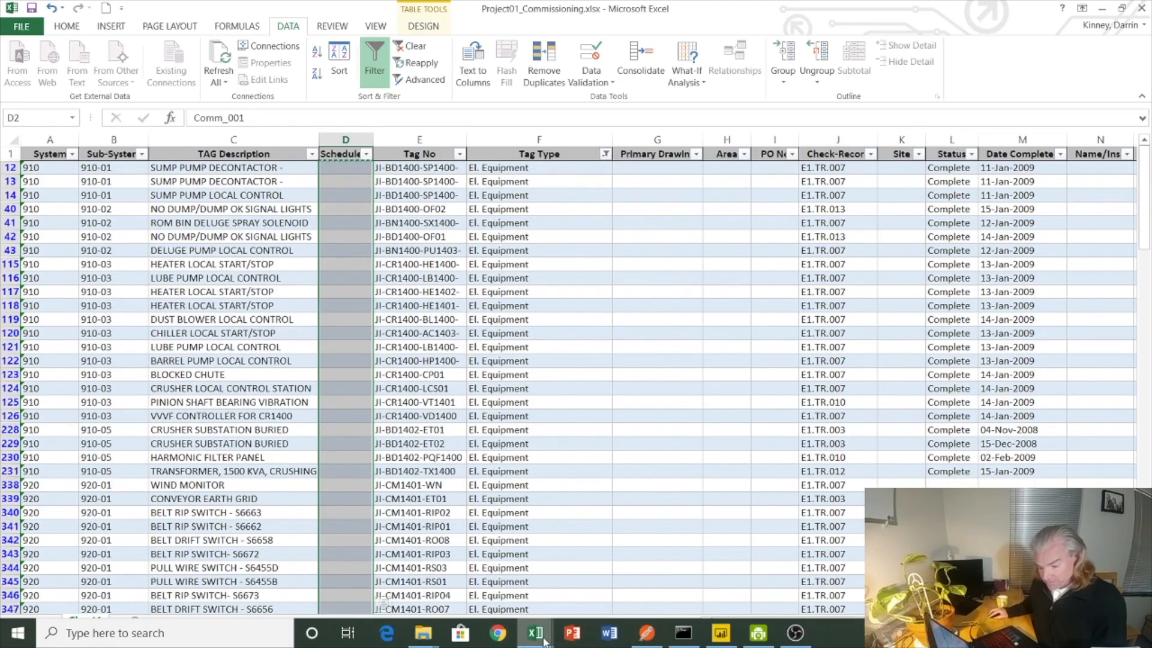
Step: Copy activity ID Comm_002 from Project01_Schedule.xlsx into the Schedule column of Project01_Commissioning.xlsx for the filtered El. Equipment rows
click(543, 640)
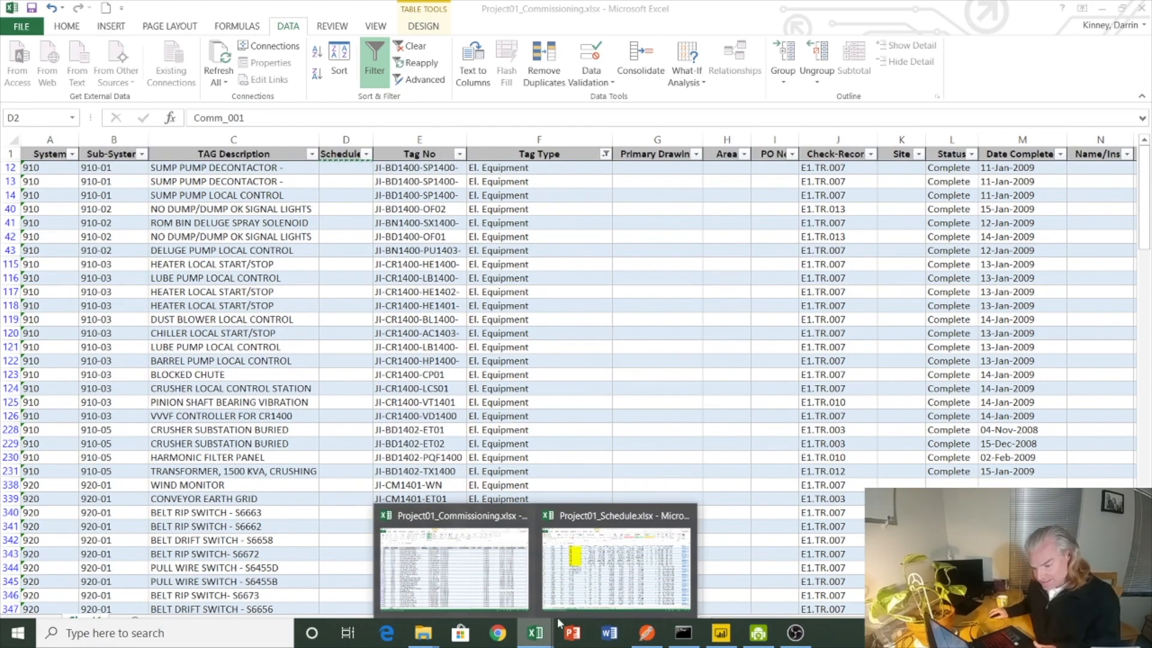
click(599, 567)
click(1011, 307)
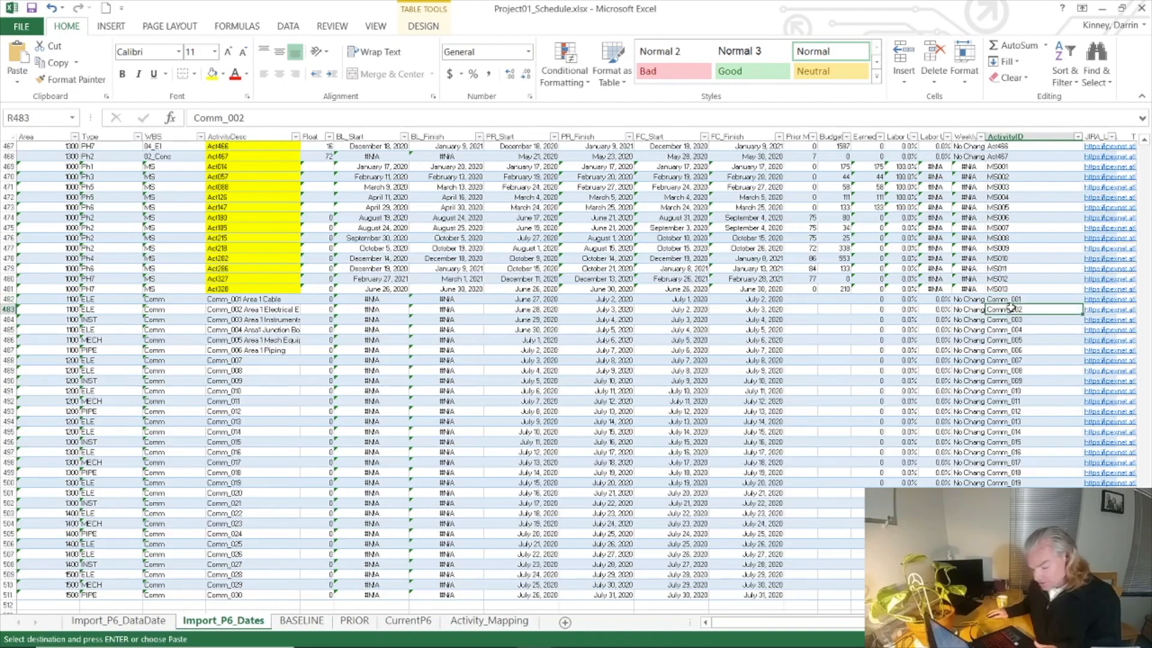
click(530, 641)
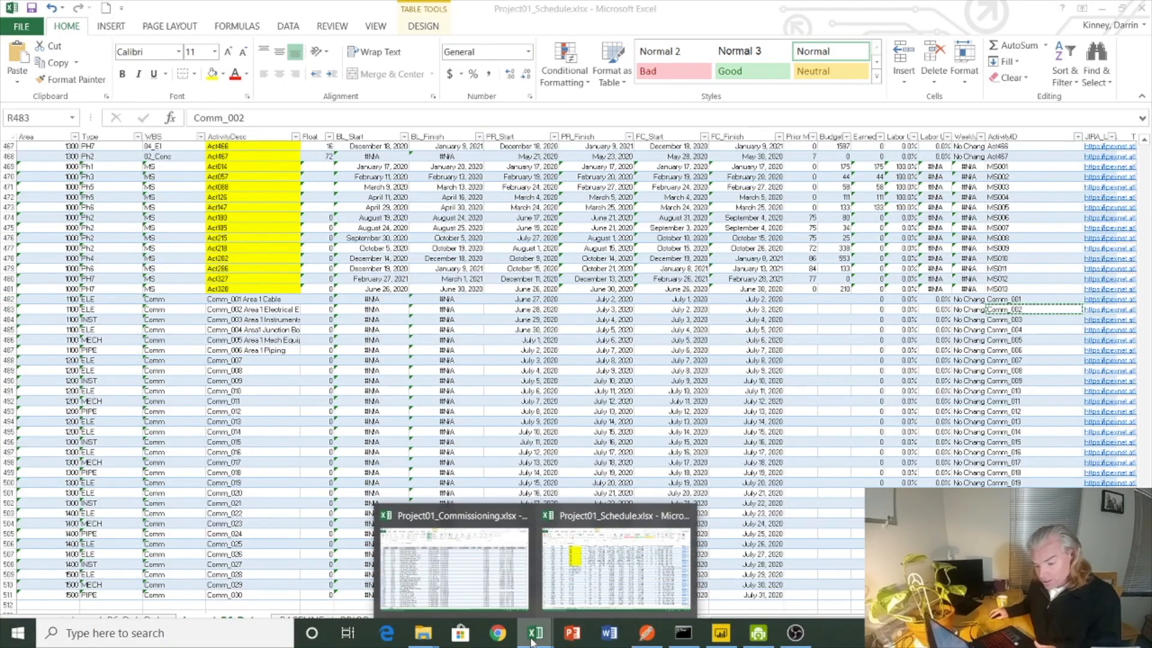
click(454, 564)
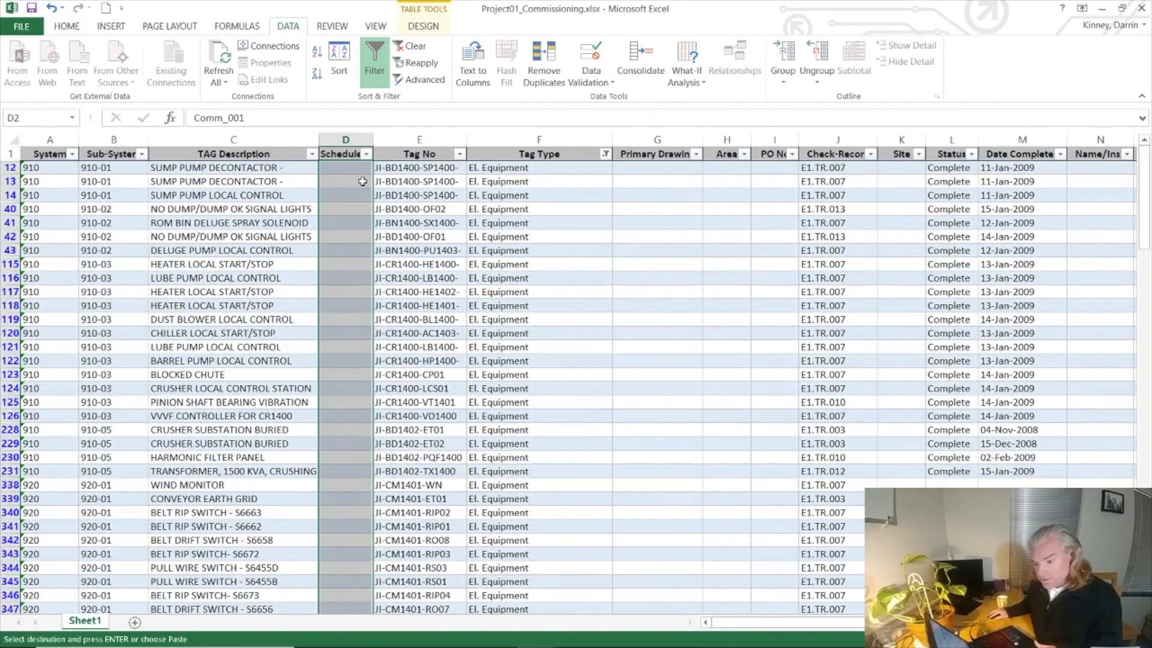
click(336, 167)
key(ctrl+v)
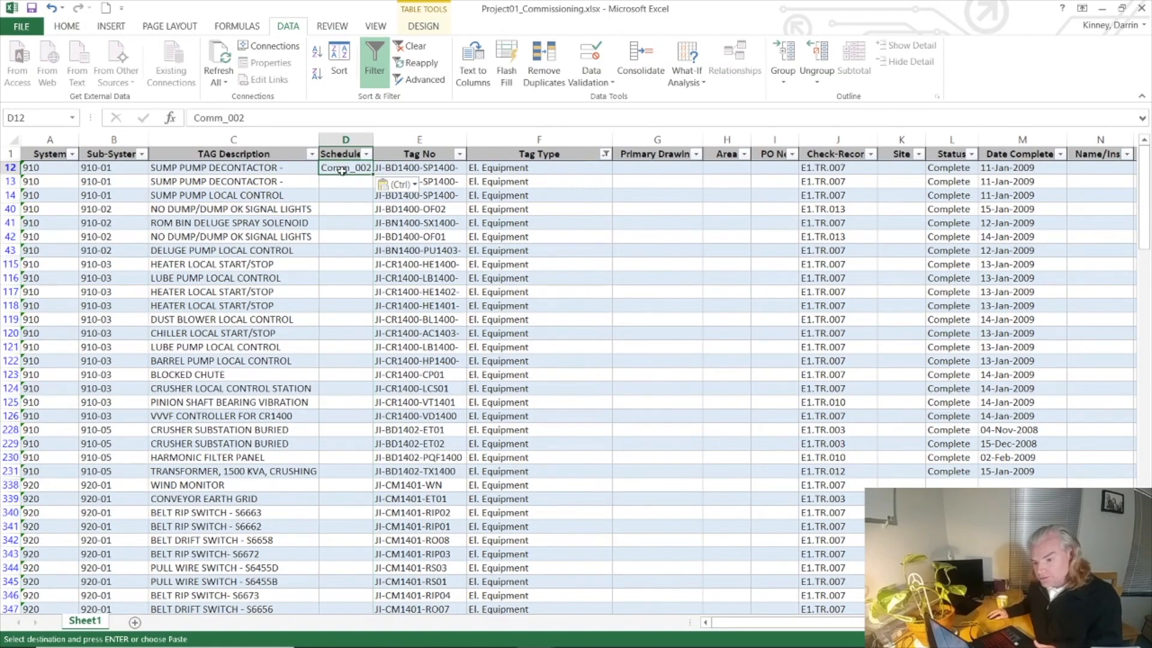
drag(346, 170, 346, 595)
key(ctrl+c)
key(ctrl+v)
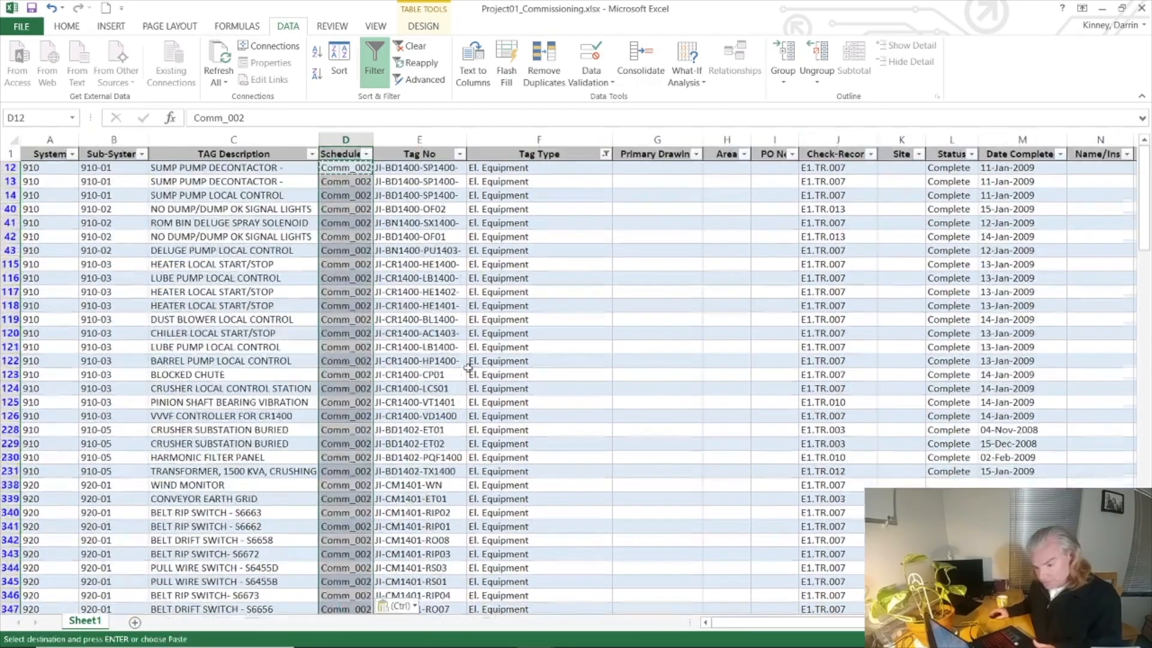
Step: Change the Tag Type filter to show only Instrument
click(605, 155)
click(453, 323)
click(453, 336)
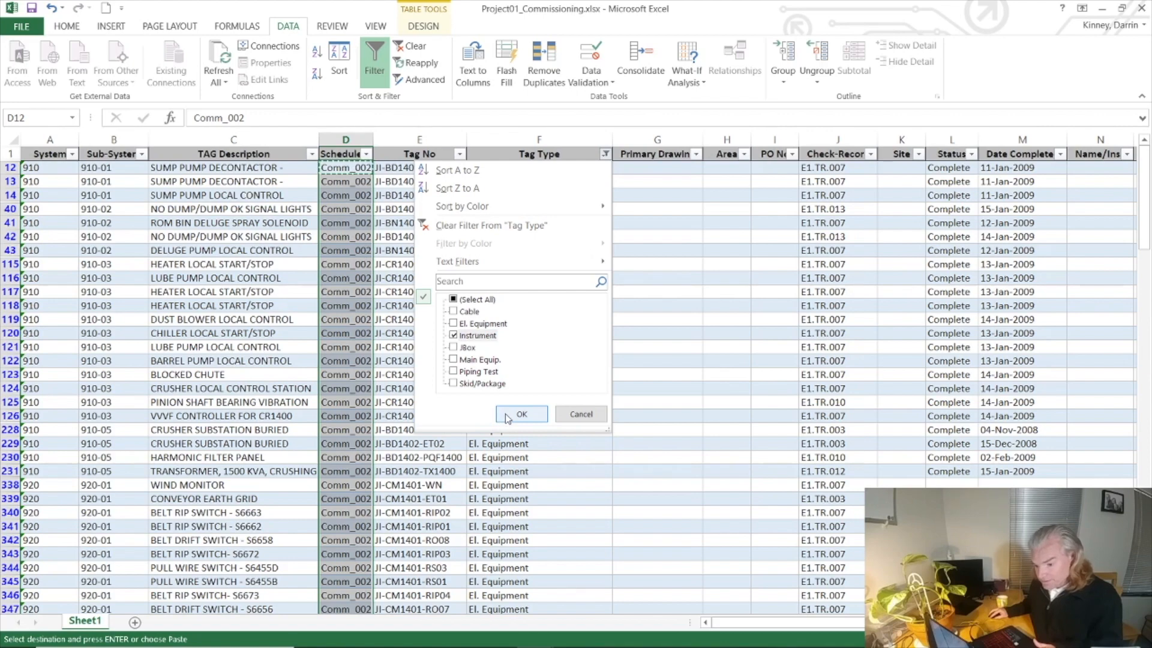
click(507, 415)
Step: Copy activity ID Comm_003 from Project01_Schedule.xlsx into the Schedule column of Project01_Commissioning.xlsx for the filtered Instrument rows
mouse_move(515, 639)
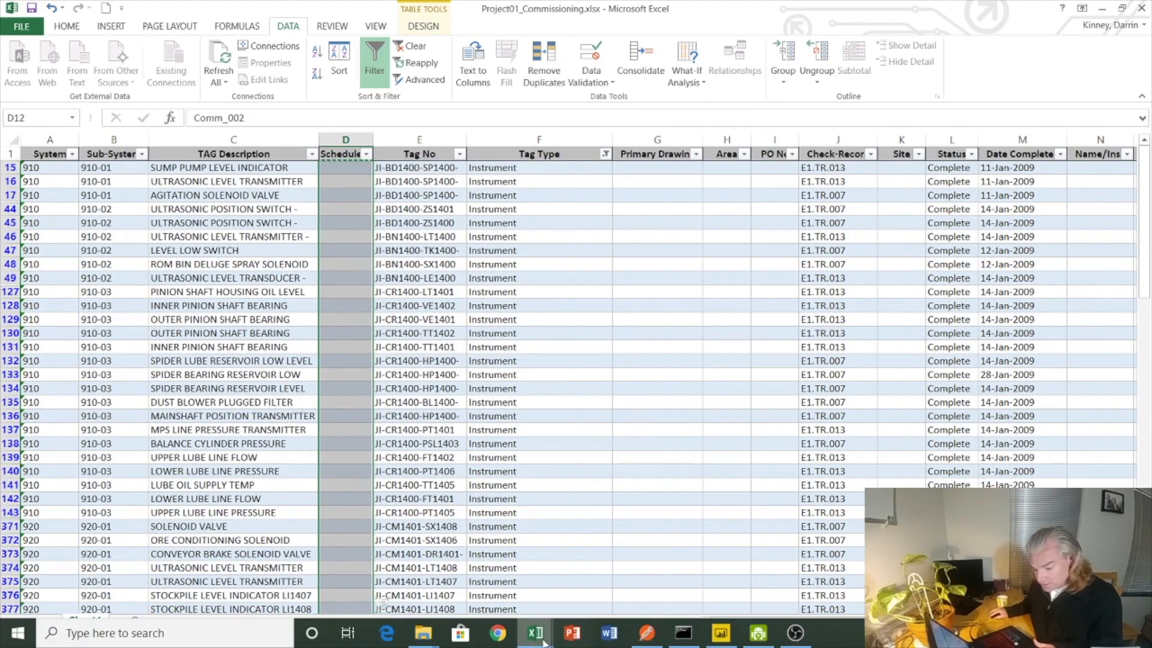
click(618, 555)
click(1002, 320)
mouse_move(510, 645)
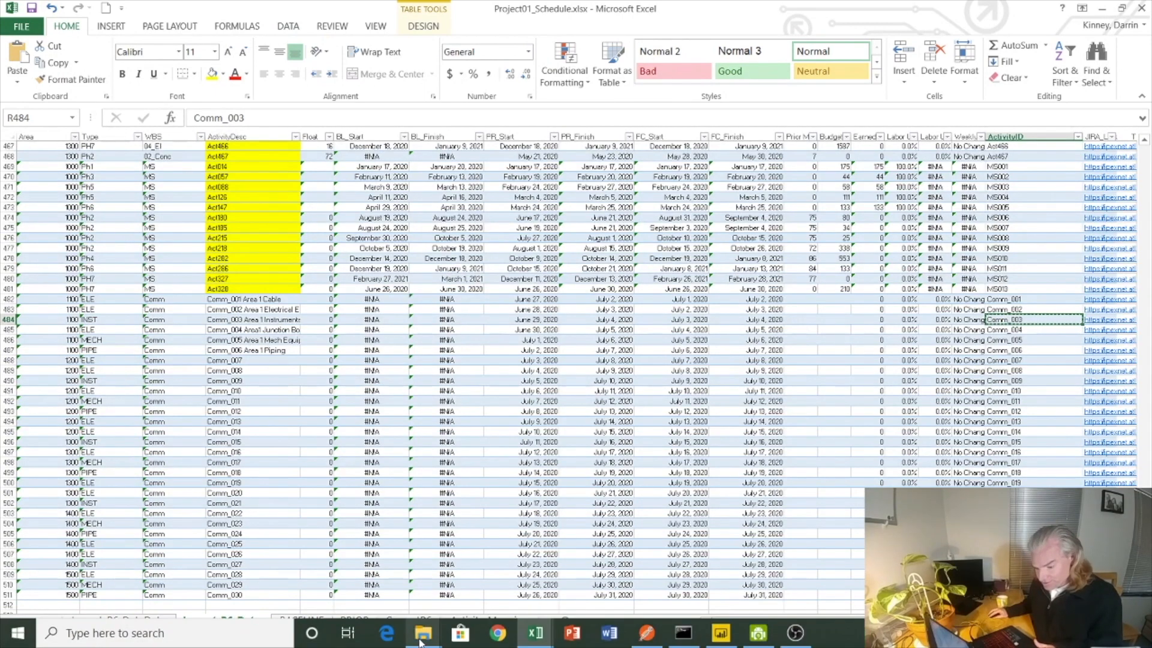
click(510, 606)
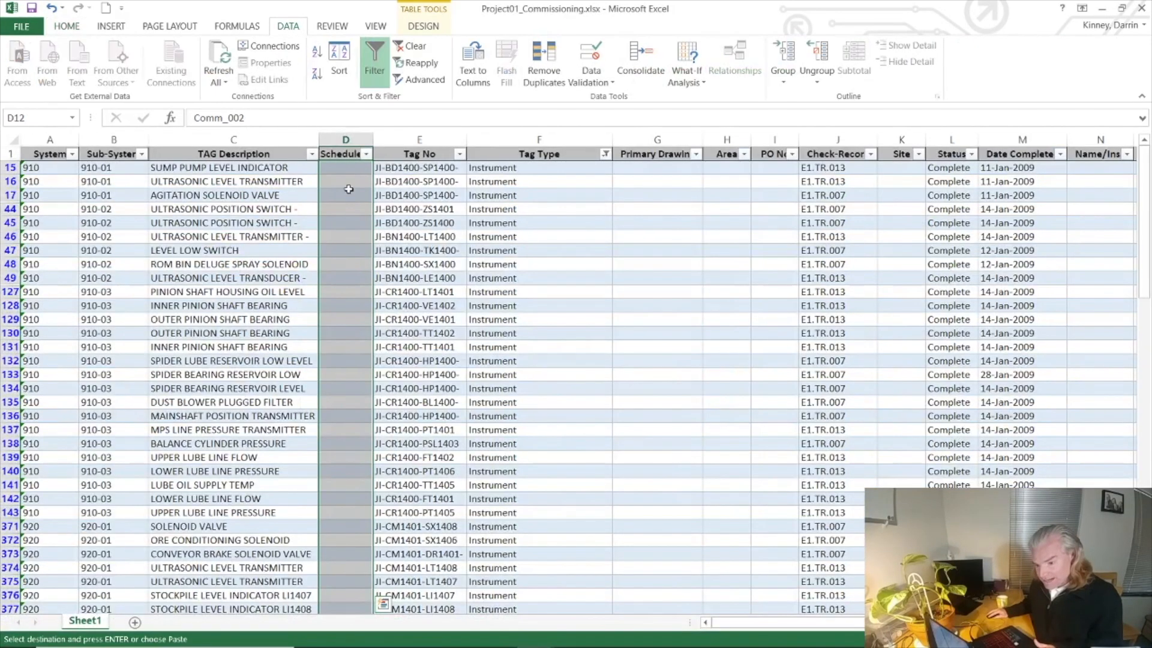
click(342, 170)
key(ctrl+v)
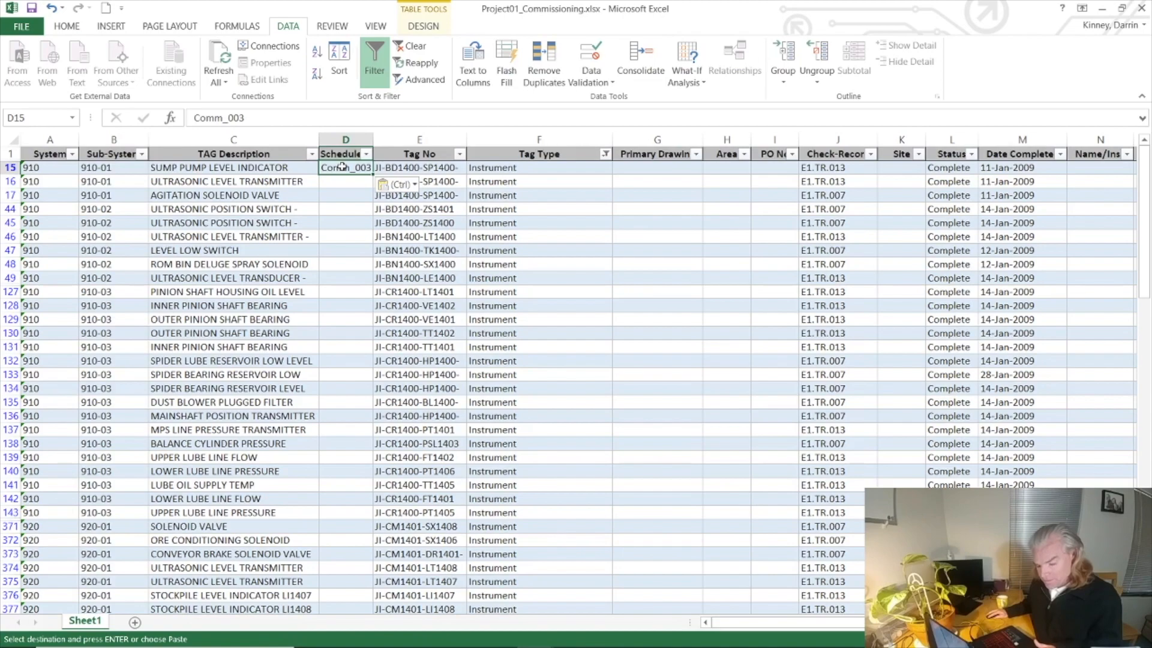
drag(342, 170, 345, 645)
key(ctrl+v)
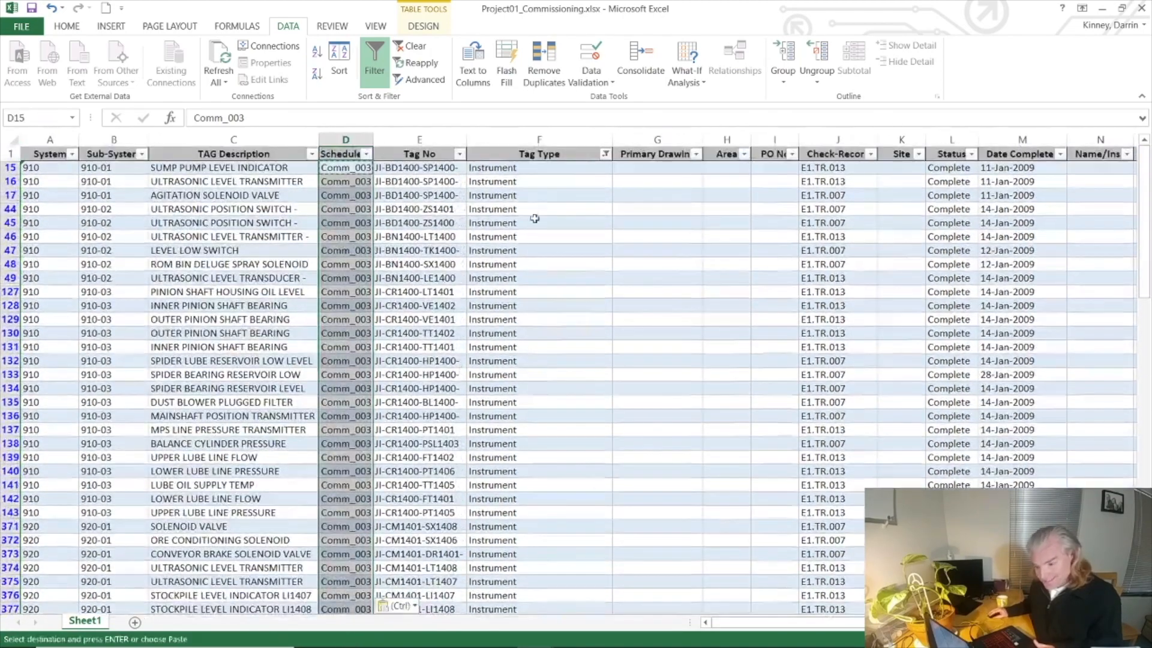
Step: Change the Tag Type filter to show only JBox
click(604, 154)
click(459, 335)
click(458, 347)
click(520, 415)
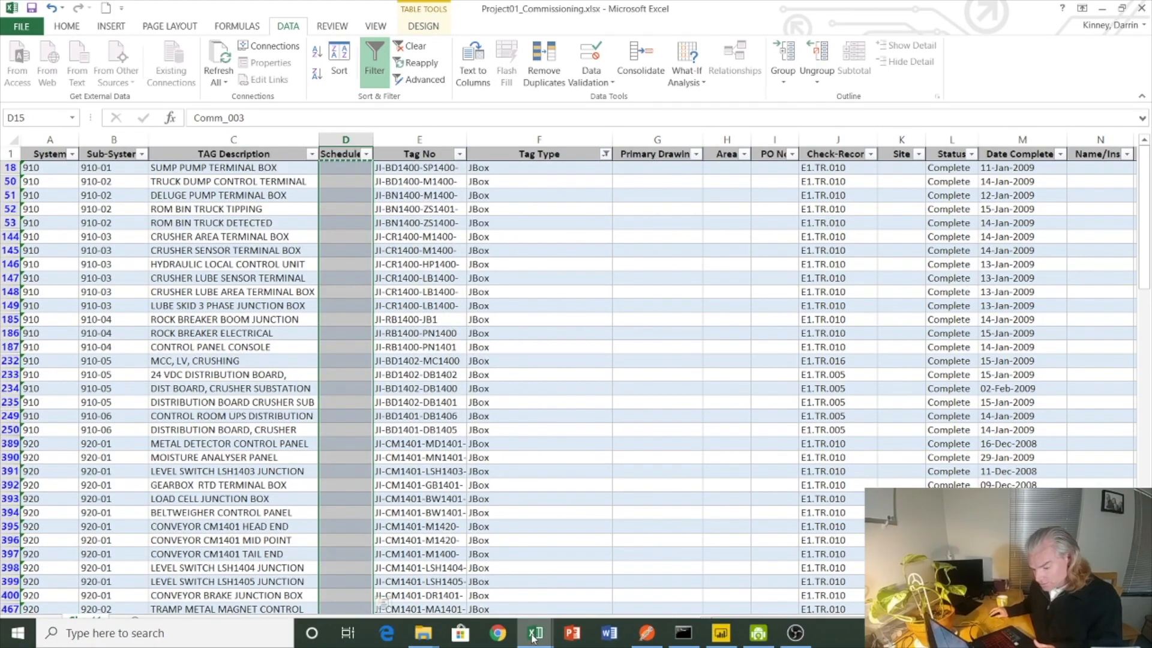
Step: Copy activity ID Comm_004 from Project01_Schedule.xlsx into the Schedule column of Project01_Commissioning.xlsx for the filtered JBox rows
click(533, 635)
click(616, 568)
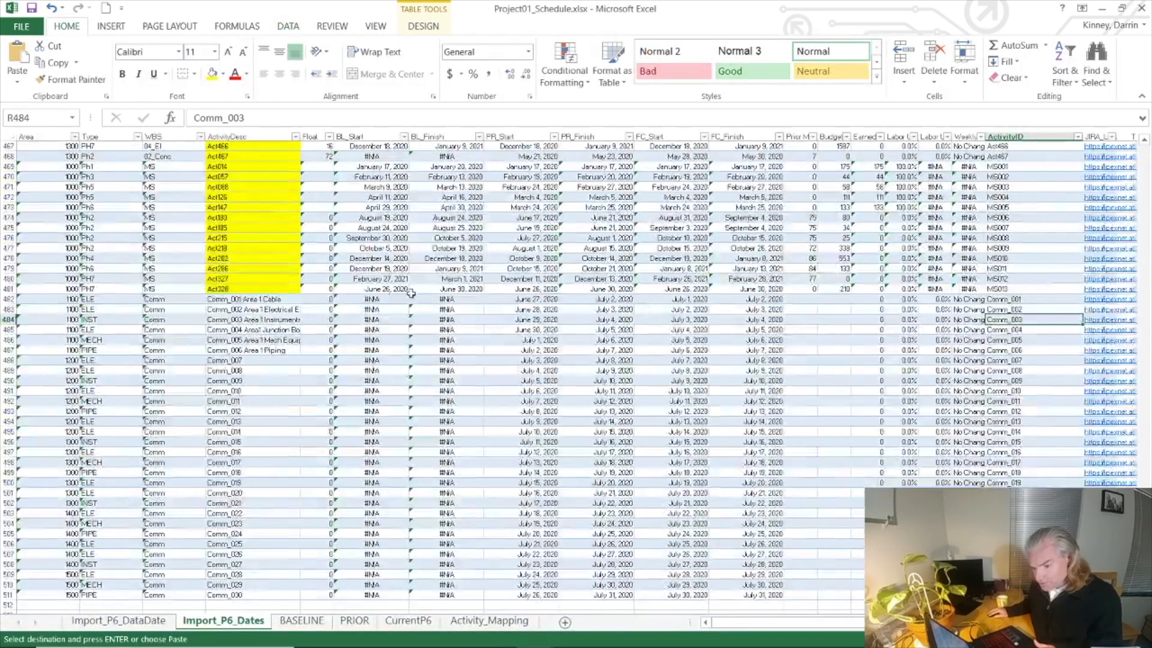
click(991, 329)
key(ctrl+c)
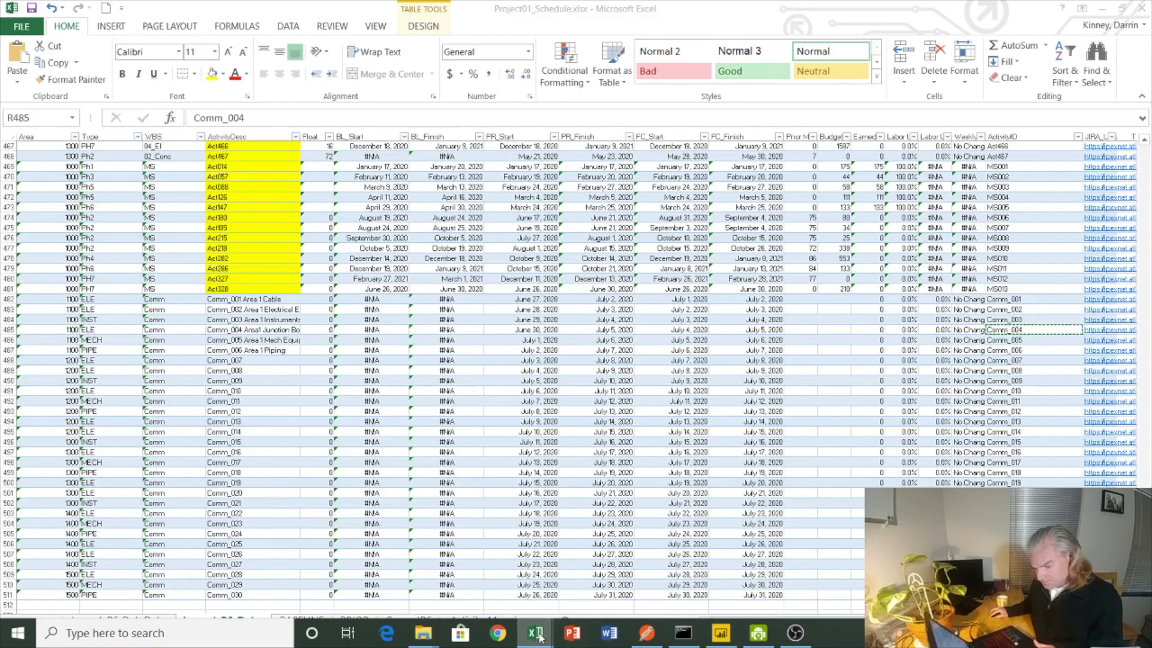
click(535, 633)
click(449, 567)
click(345, 168)
key(ctrl+v)
drag(345, 167, 363, 592)
key(ctrl+v)
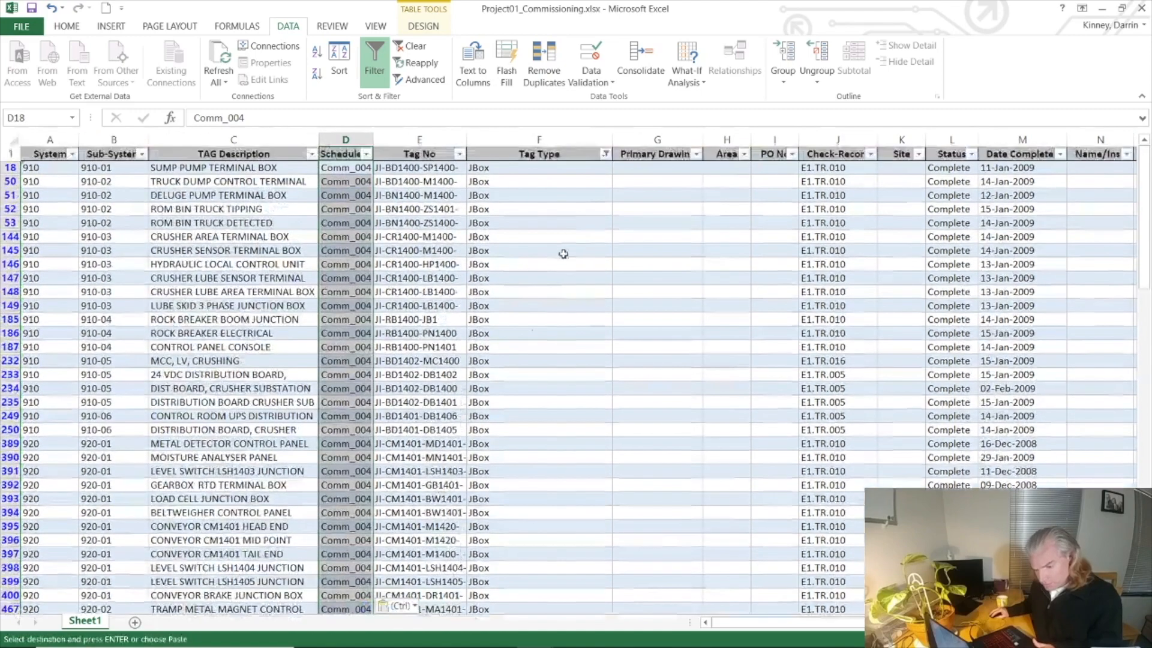
Step: Change the Tag Type filter to show only Main Equip
click(605, 154)
click(454, 347)
click(454, 359)
click(521, 414)
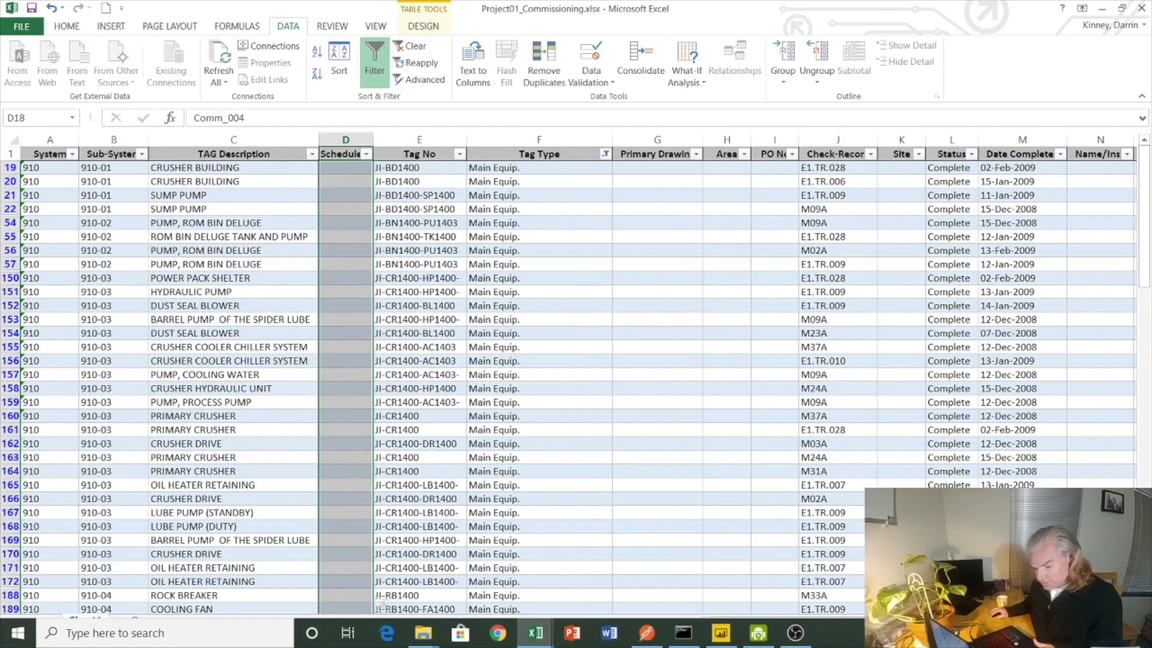
Step: Copy activity ID Comm_005 from Project01_Schedule.xlsx into the Schedule column of Project01_Commissioning.xlsx for the filtered Main Equip. rows
mouse_move(535, 633)
click(625, 585)
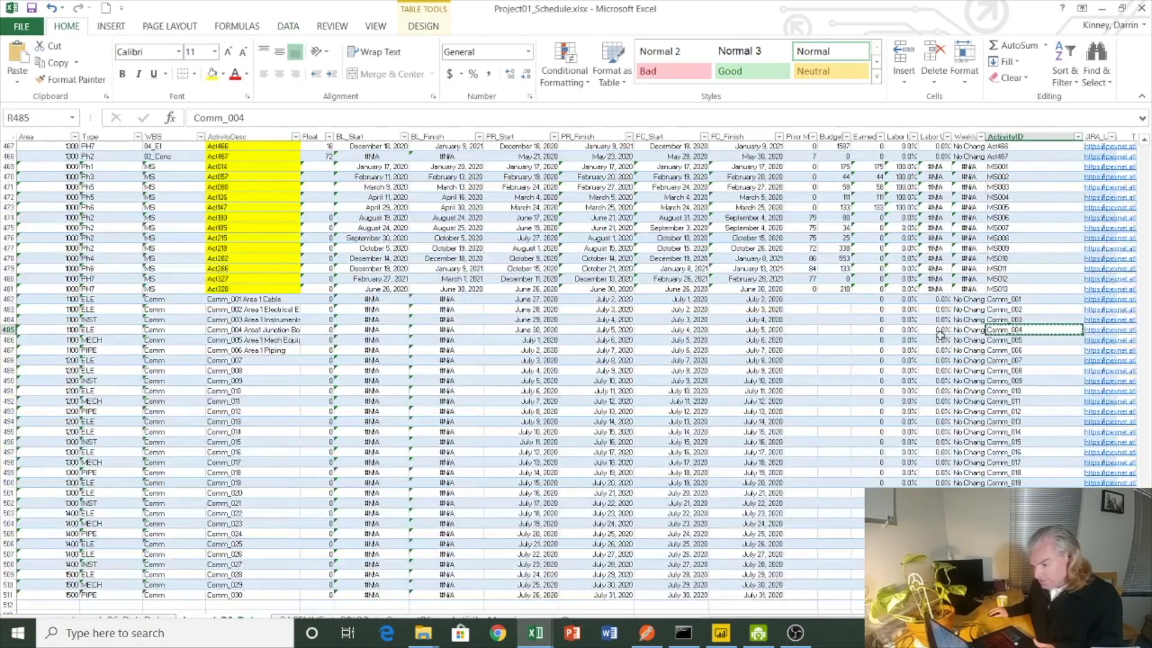
key(Down)
key(ctrl+c)
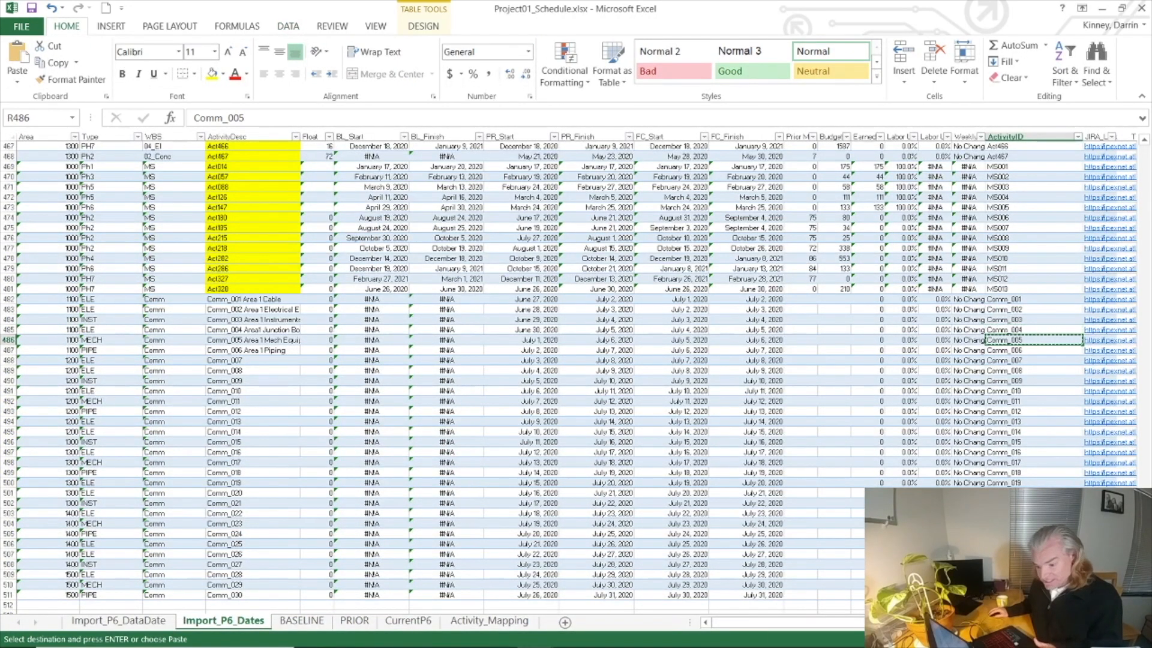
mouse_move(535, 633)
click(448, 558)
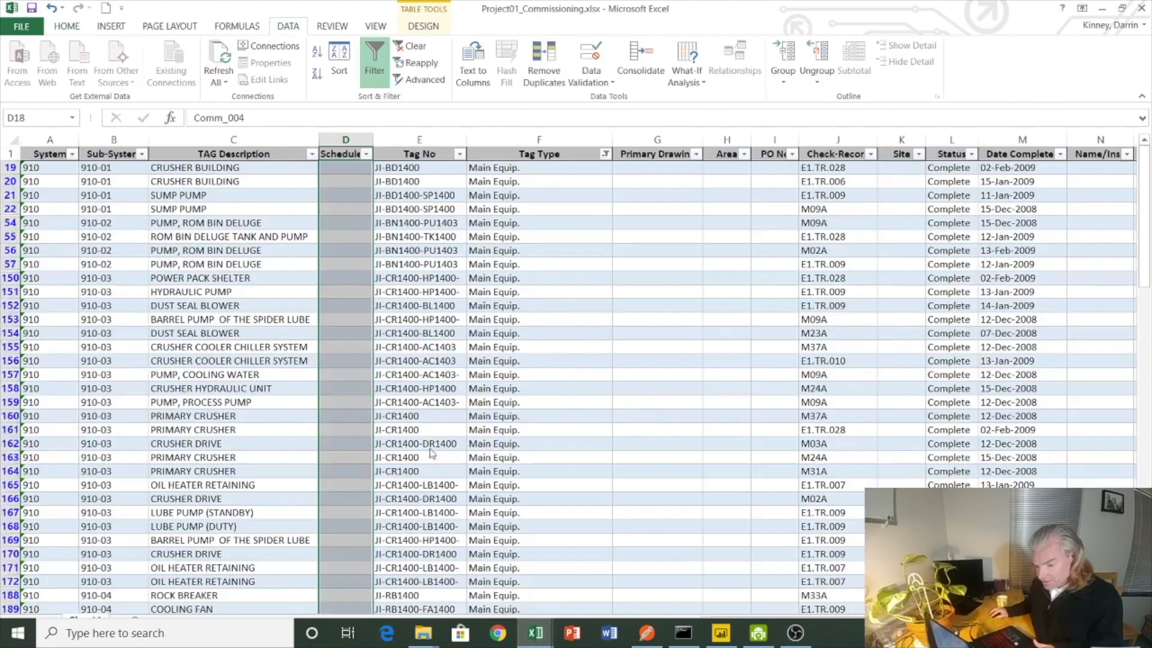
click(349, 169)
key(ctrl+v)
drag(349, 170, 345, 643)
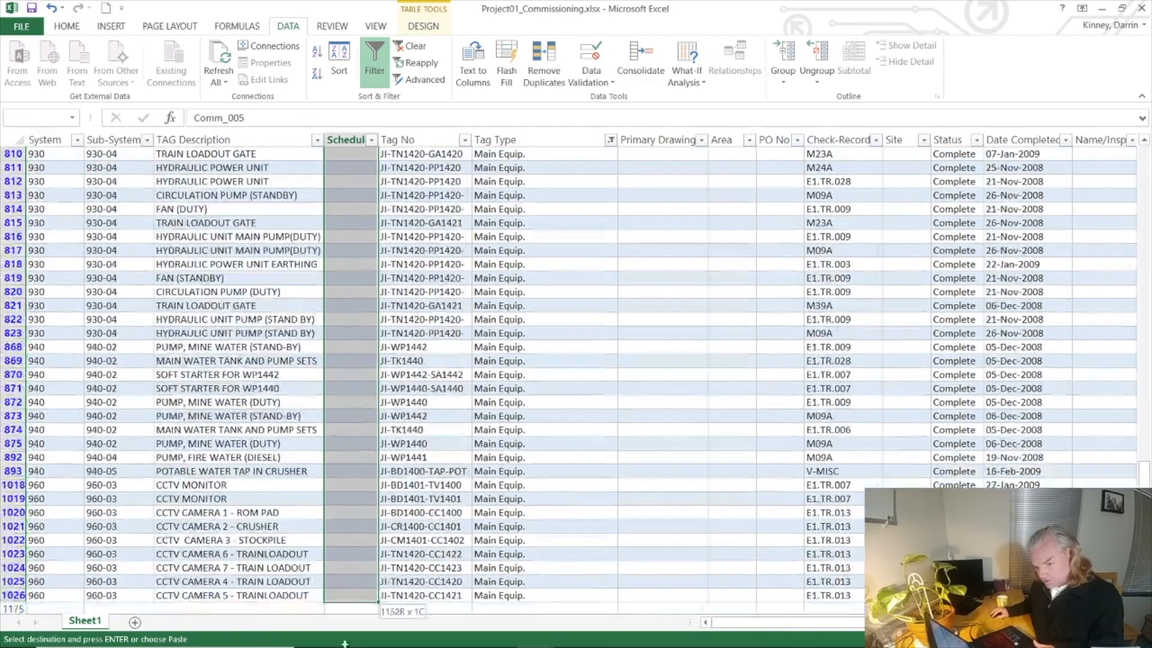
key(ctrl+v)
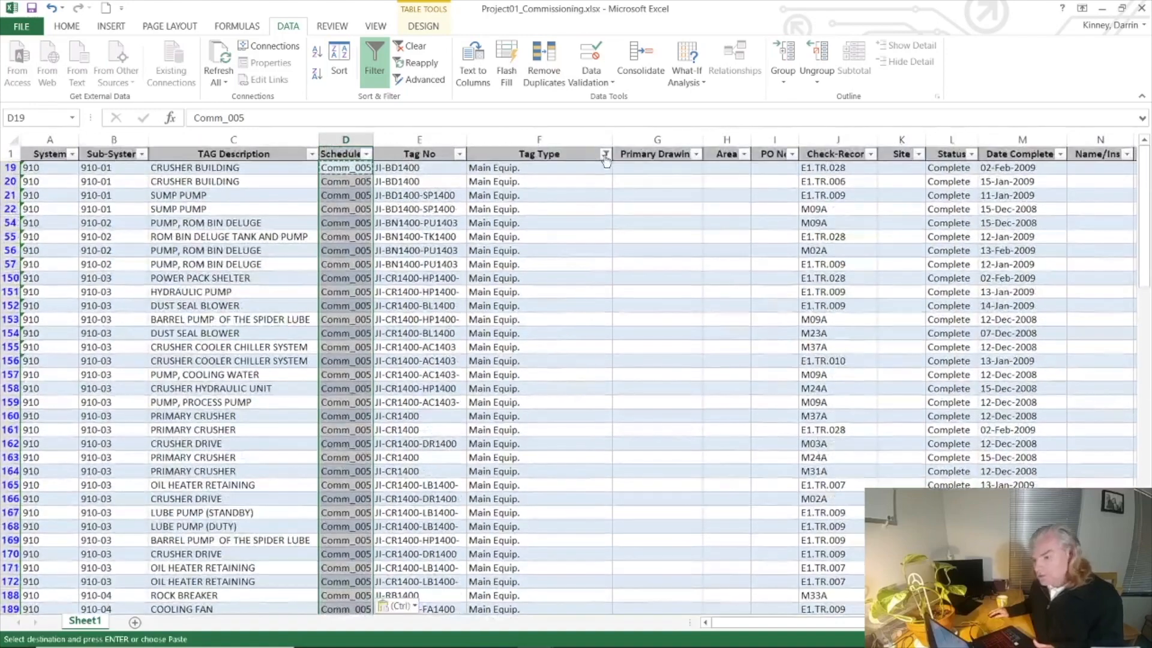
Step: Change the Tag Type filter to show only Piping Test and Skid/Package
click(606, 154)
click(452, 359)
click(453, 371)
click(453, 384)
click(521, 413)
Step: Copy activity ID Comm_006 from Project01_Schedule.xlsx into the Schedule column of Project01_Commissioning.xlsx for the filtered Piping Test and Skid/Package rows
mouse_move(533, 622)
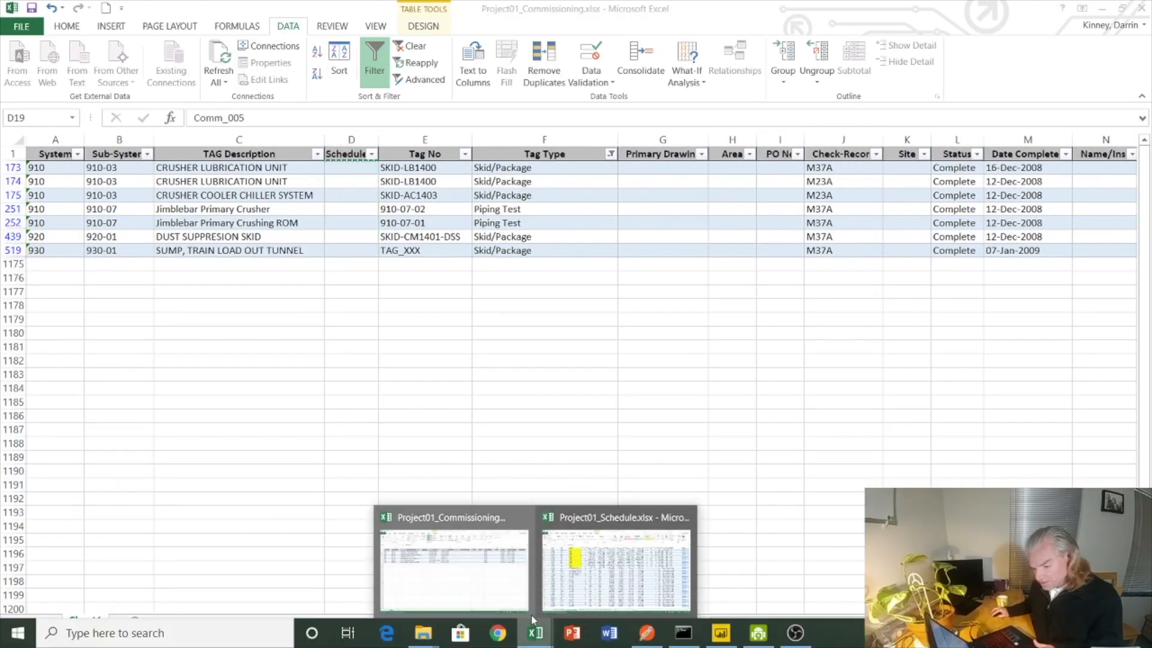
click(612, 607)
click(1018, 348)
key(ctrl+c)
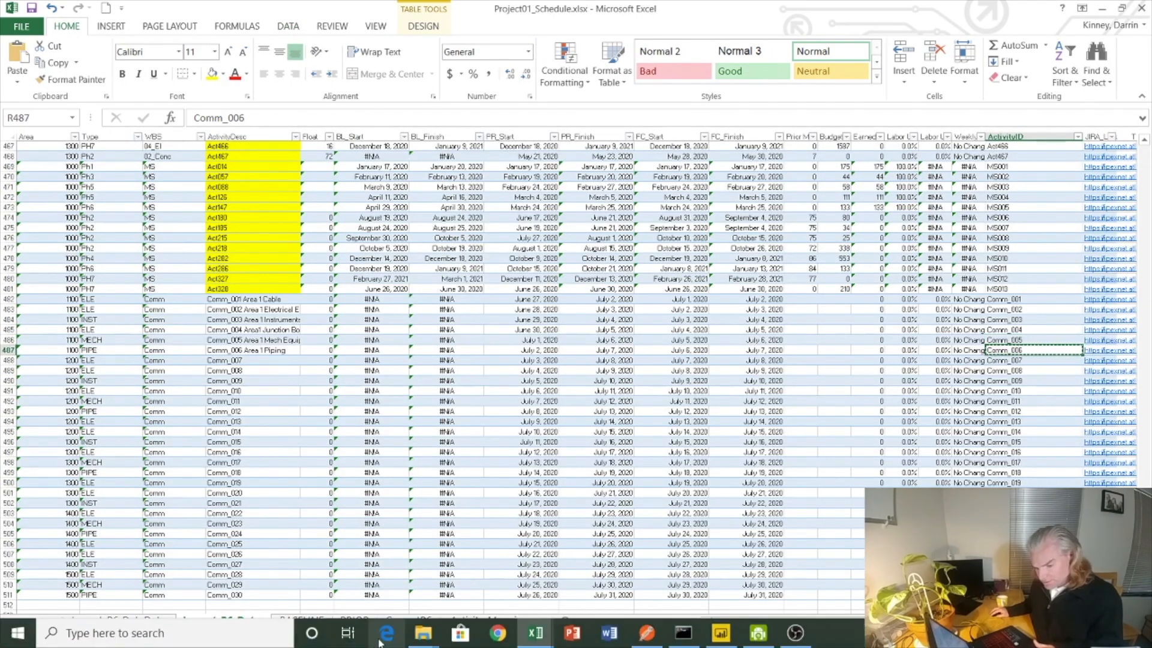
click(534, 636)
click(482, 605)
click(339, 168)
key(ctrl+v)
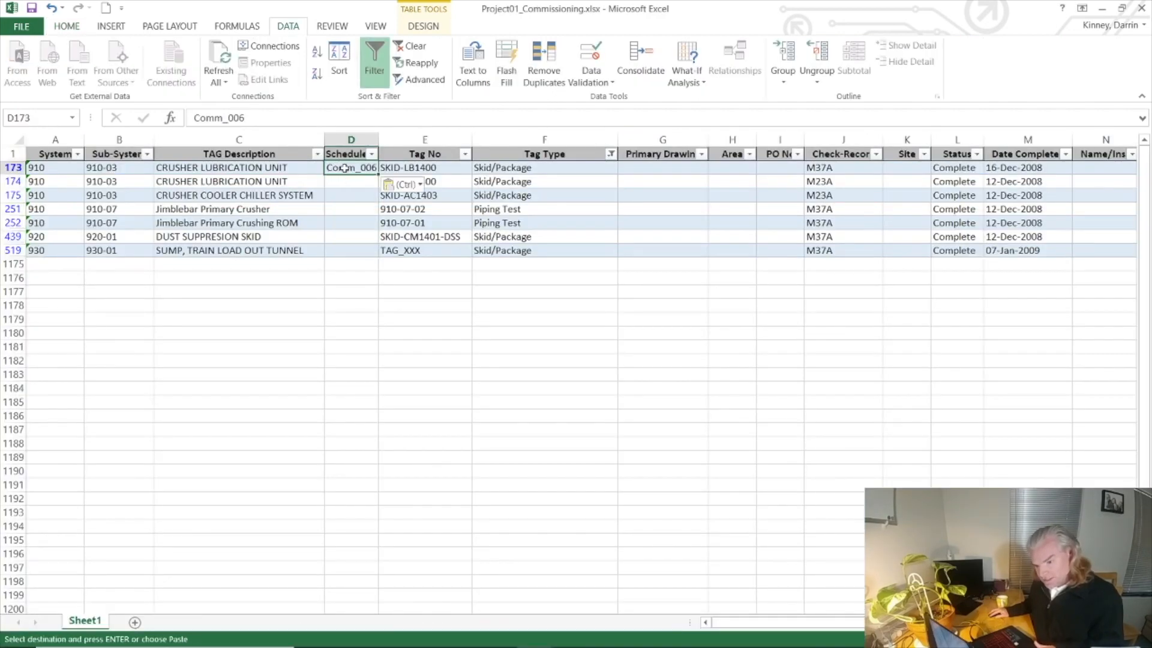
drag(343, 168, 350, 250)
key(ctrl+v)
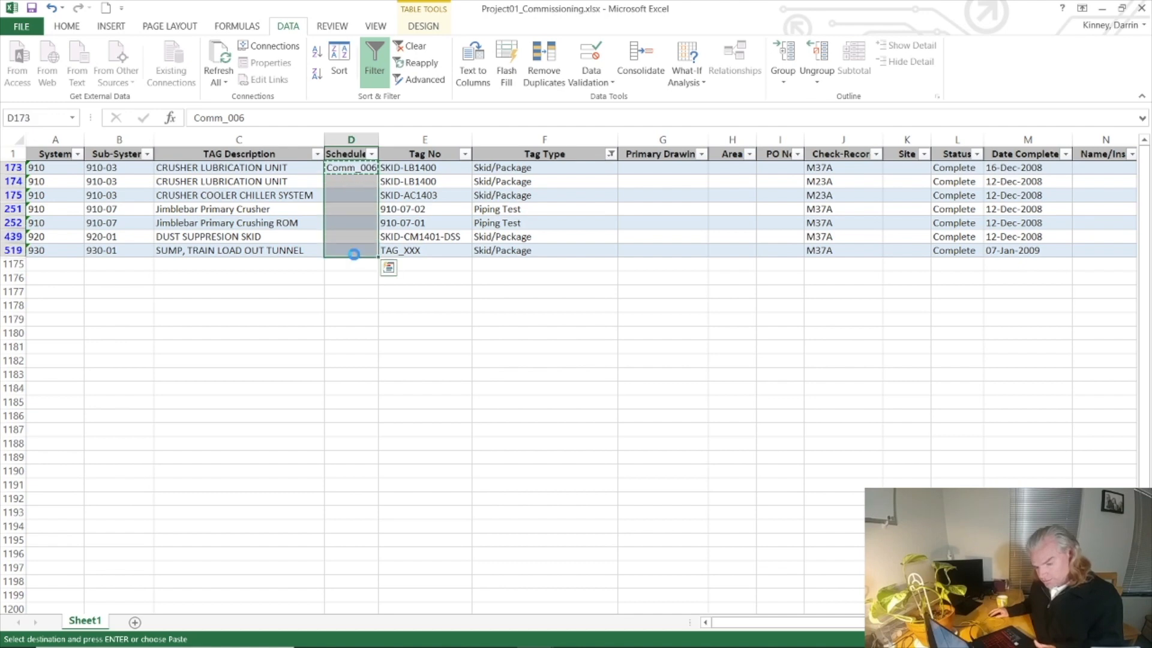
Step: Reset the Tag Type filter to show all tag types
click(610, 154)
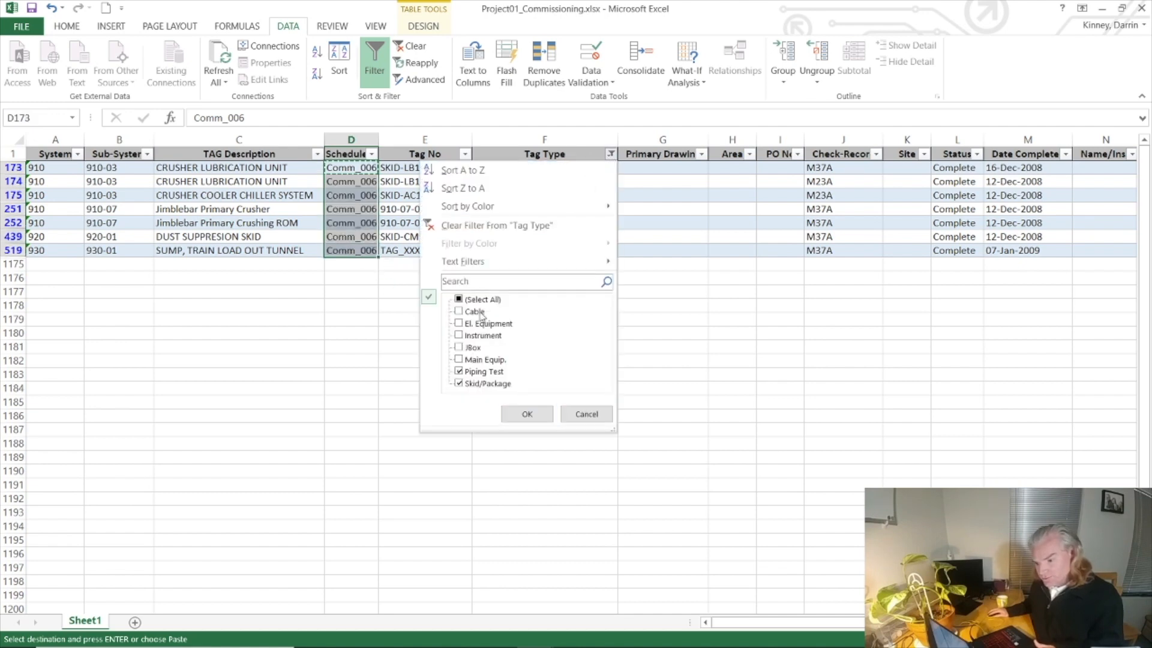
click(457, 299)
click(514, 415)
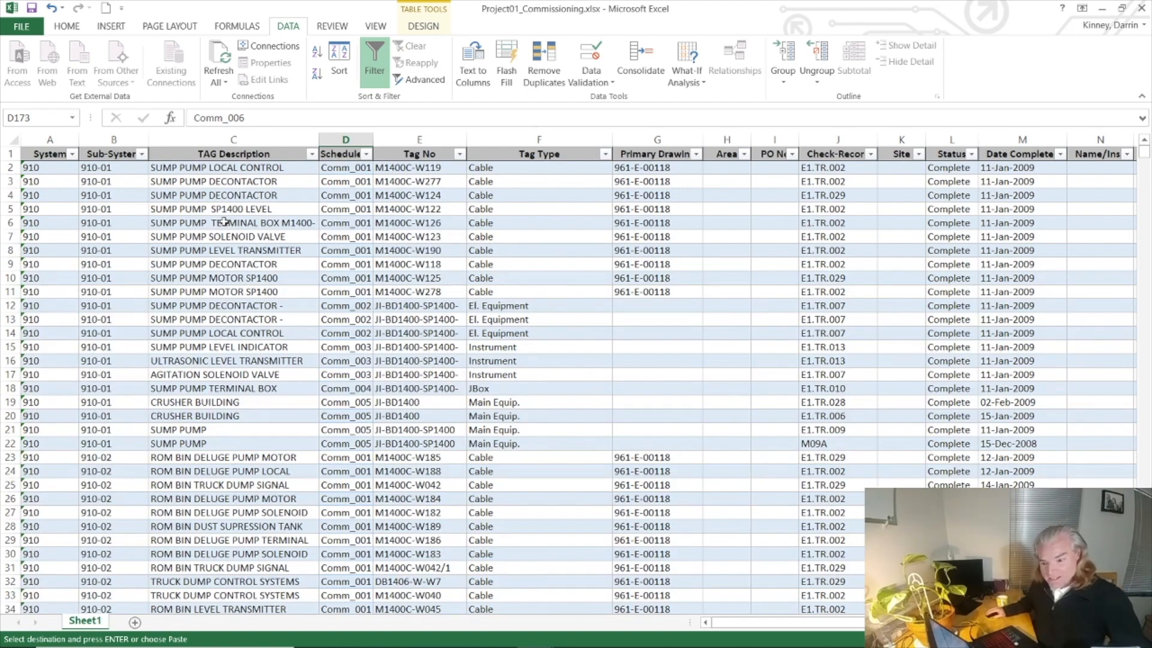
drag(49, 139, 743, 244)
click(777, 257)
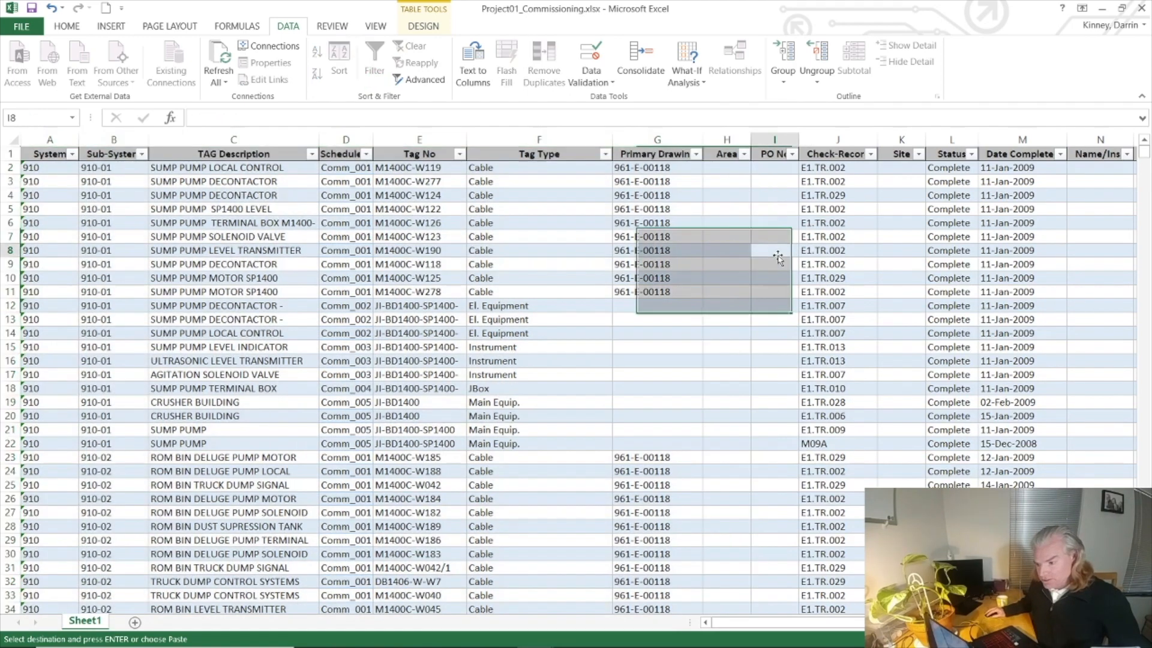
click(341, 170)
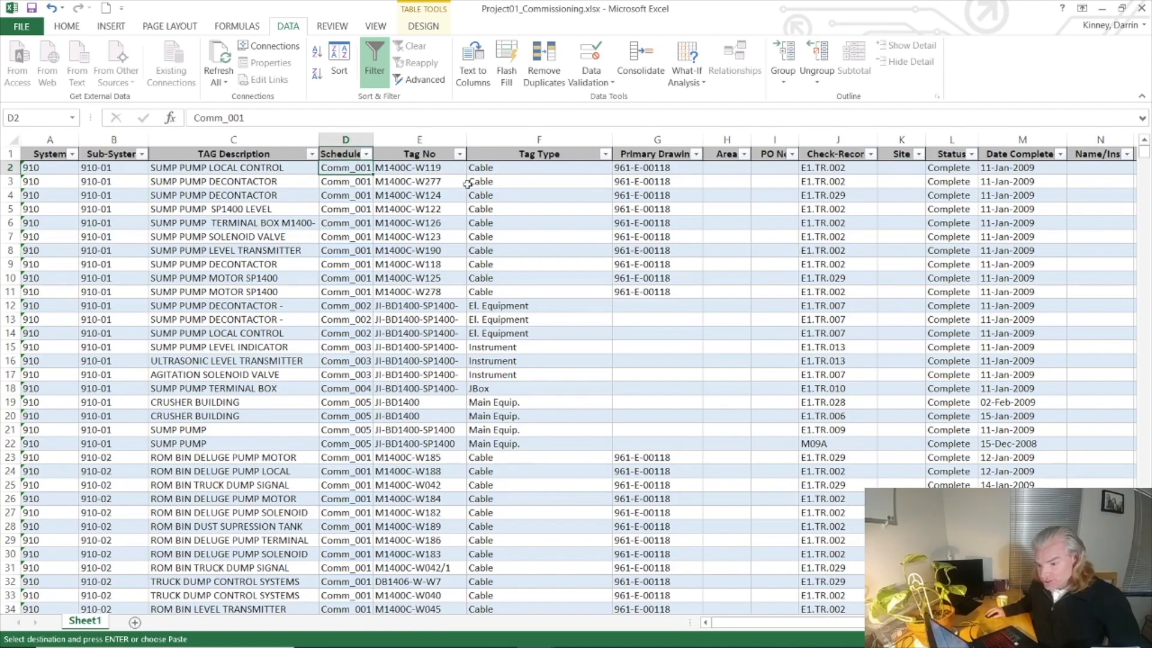
drag(428, 170, 423, 362)
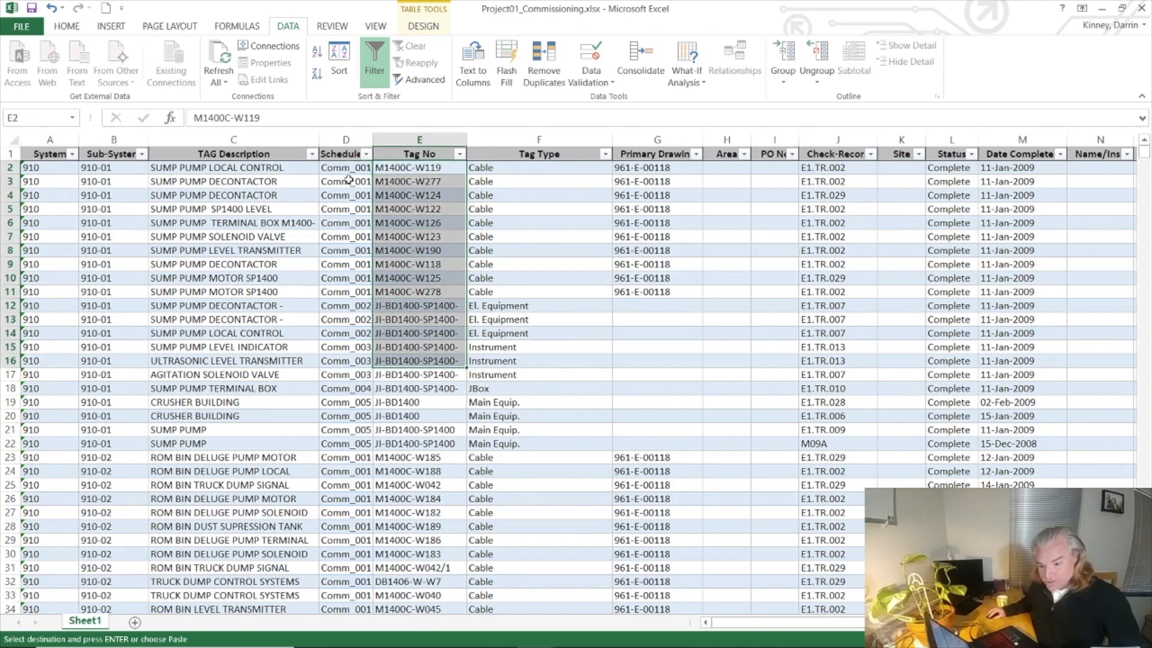
drag(352, 167, 337, 355)
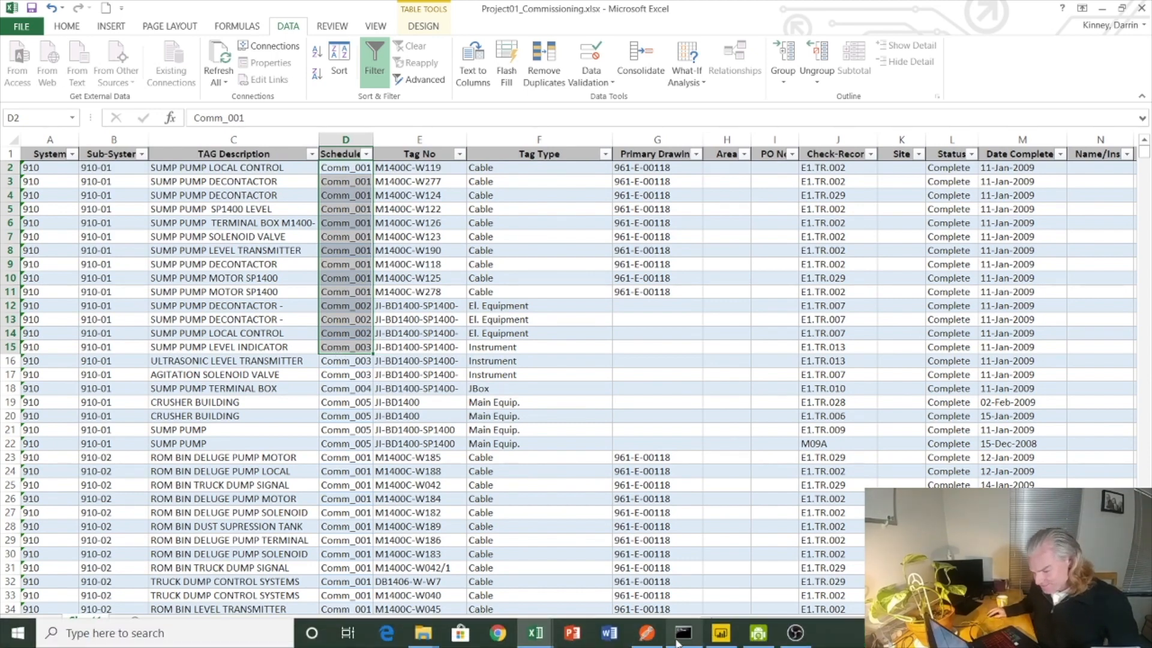
Step: Switch to the Project01_Pbix report in Power BI Desktop and refresh the data of the Schedule table
click(722, 634)
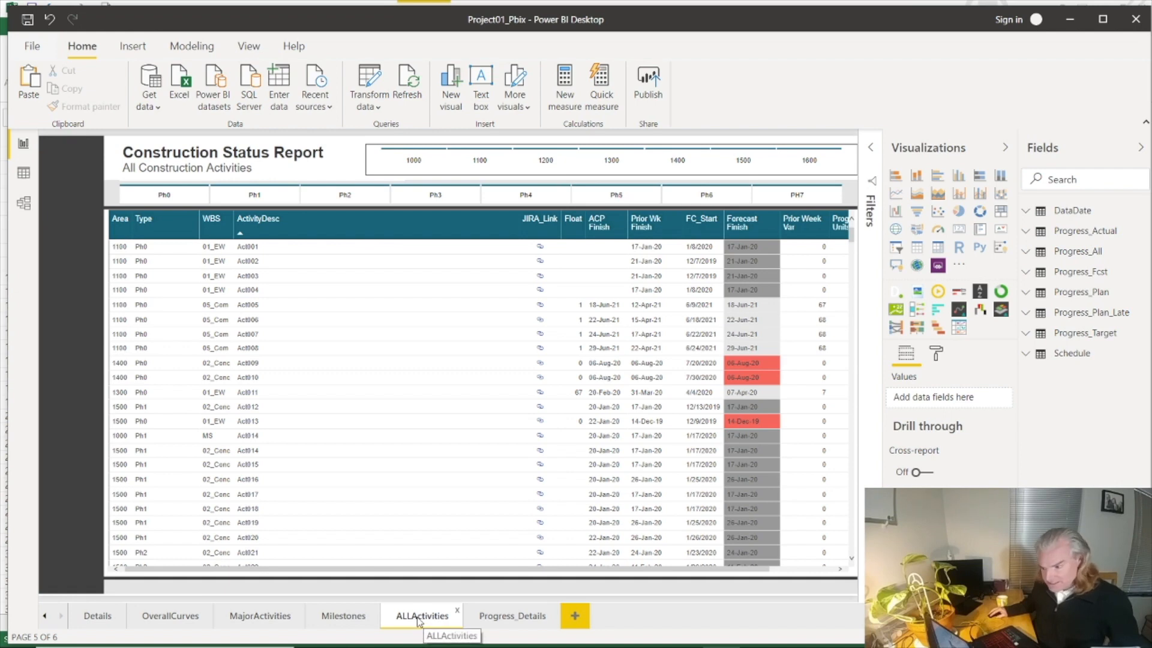
right_click(1079, 360)
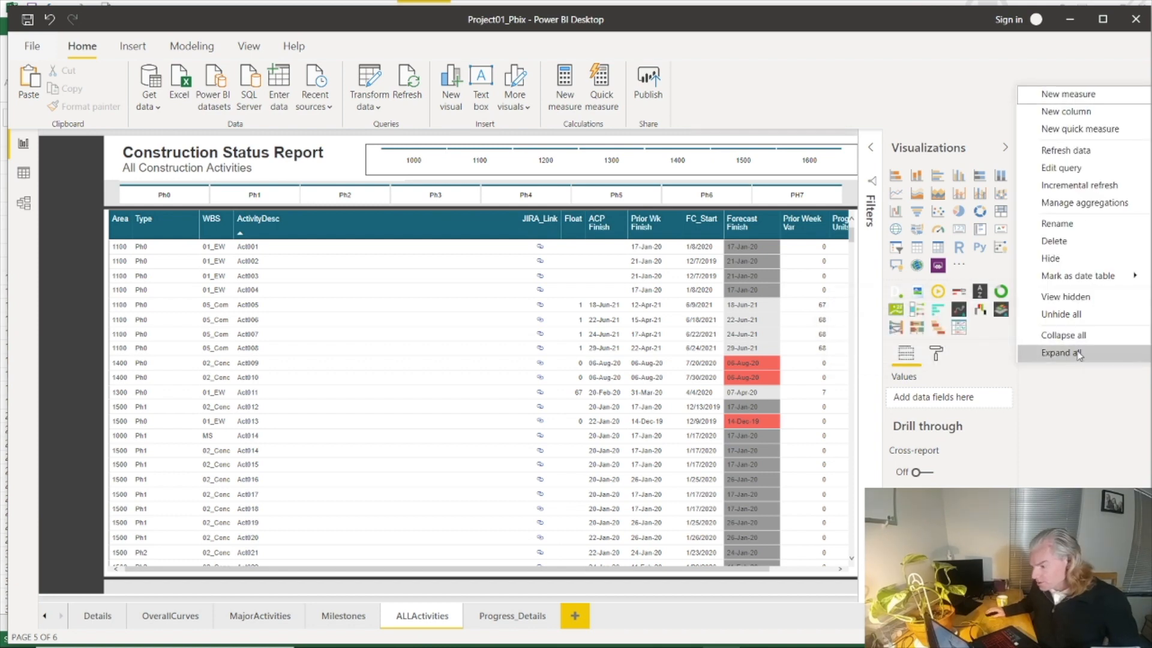
click(1075, 154)
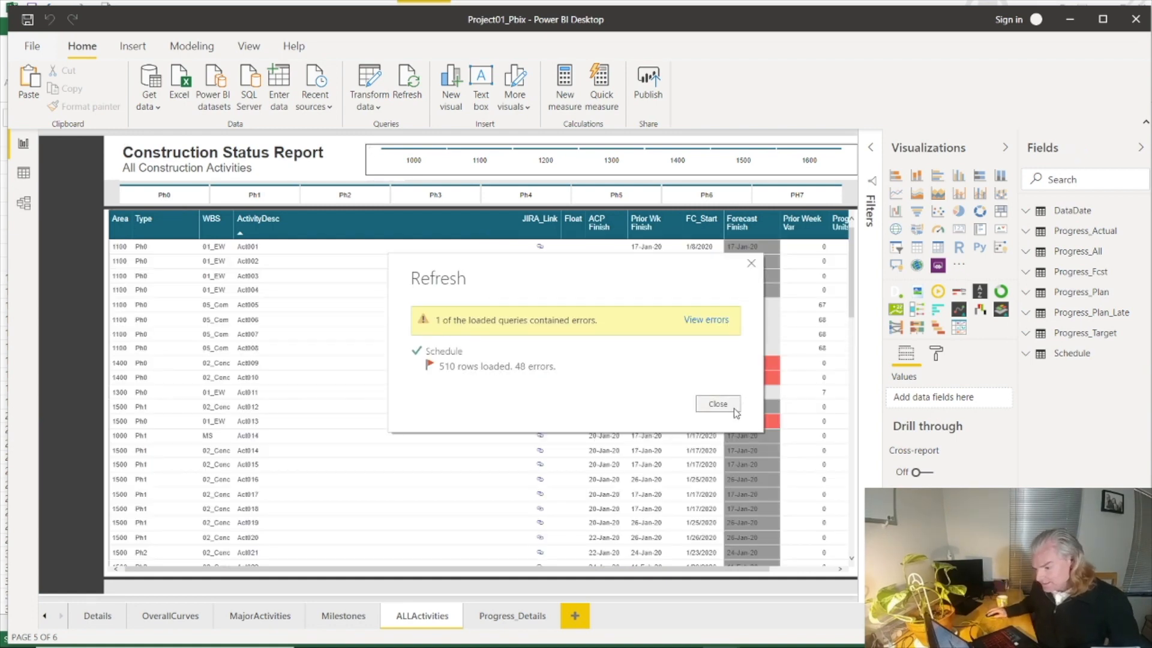
click(717, 405)
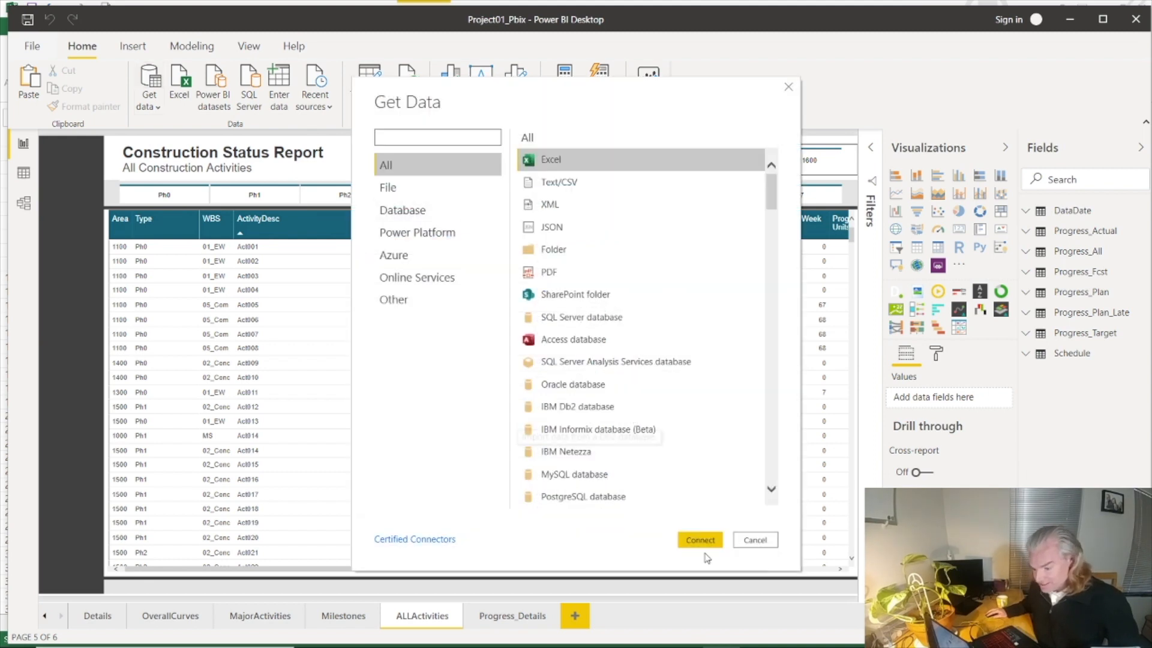
Step: Import the tbl_commissioning table from the Excel workbook Project01_Commissioning.xlsx into the report
click(707, 541)
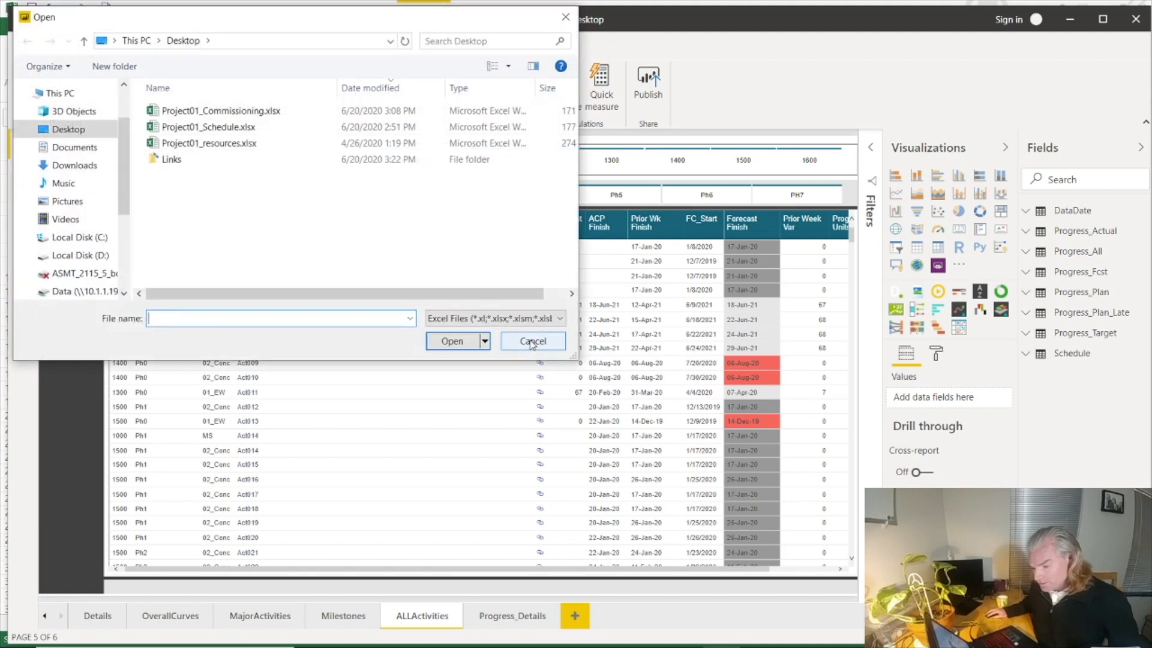
double_click(234, 111)
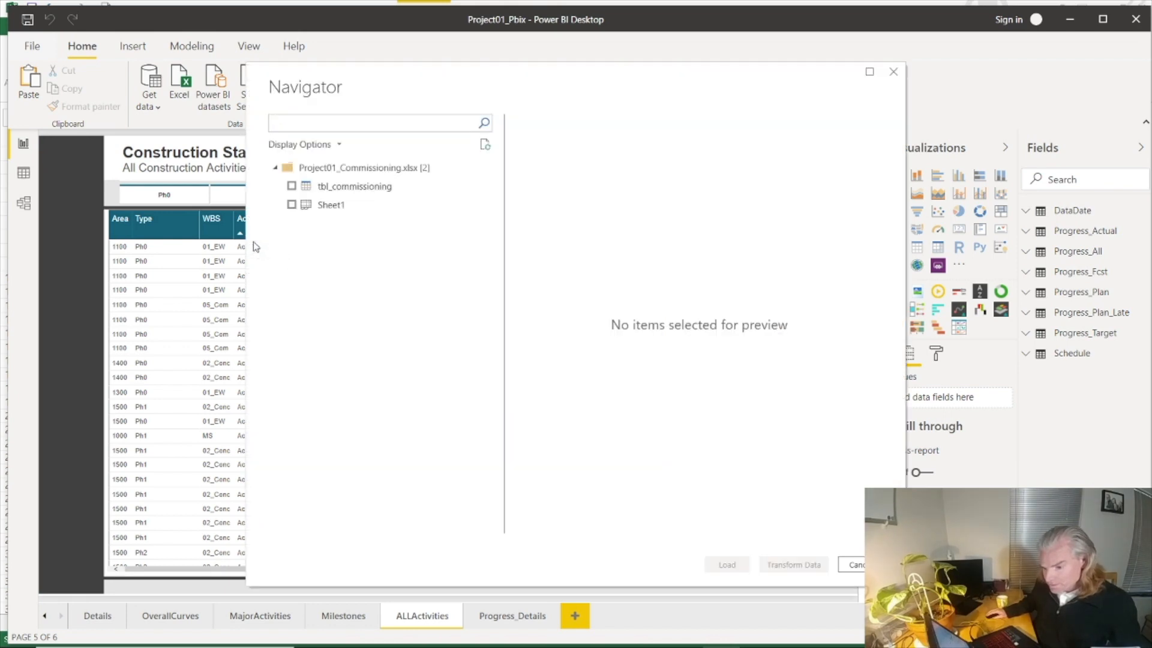
click(292, 186)
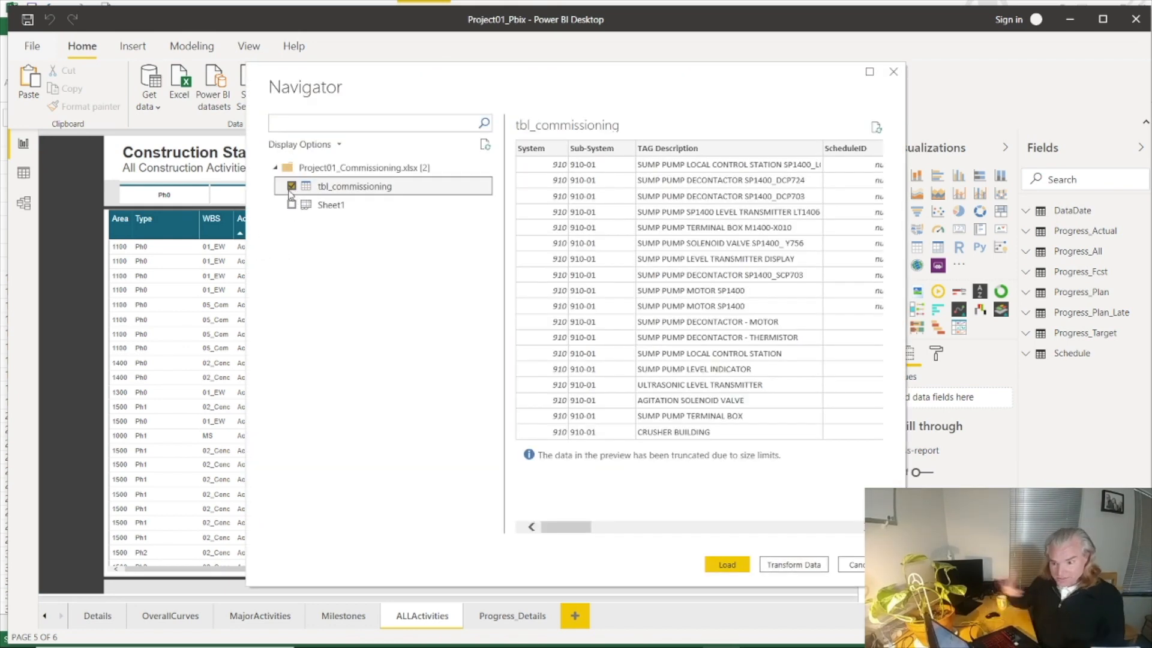
click(739, 570)
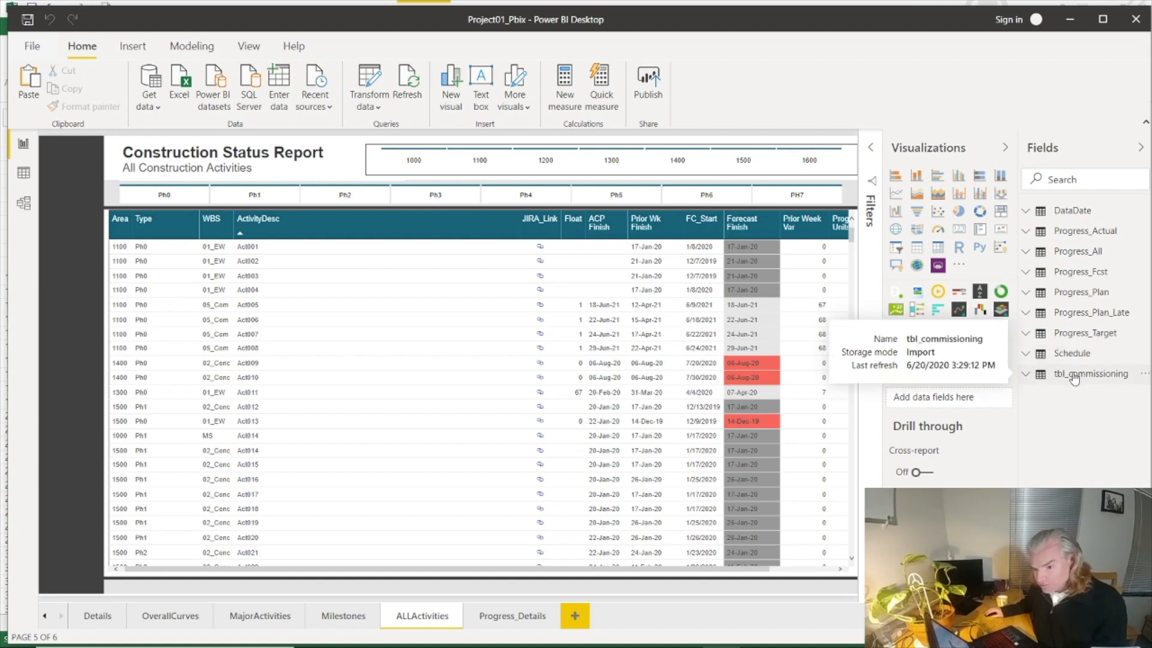
Step: Create an active one-to-many relationship from ActivityID in the Schedule table to ScheduleID in tbl_commissioning, with single cross-filter direction
click(191, 46)
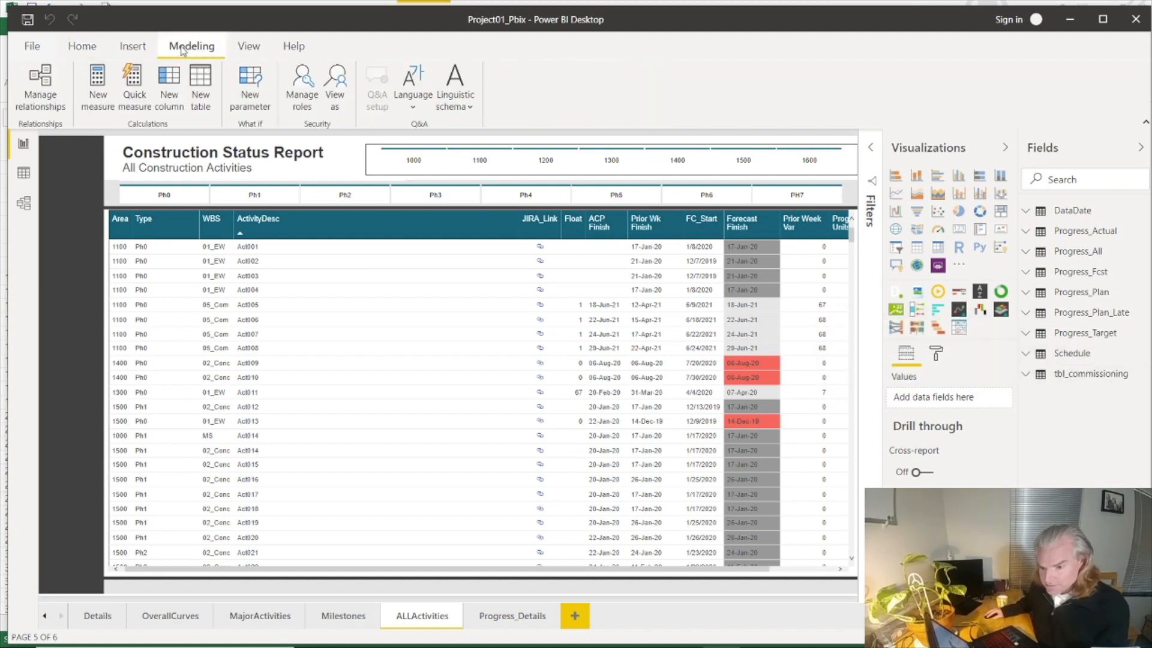
click(41, 86)
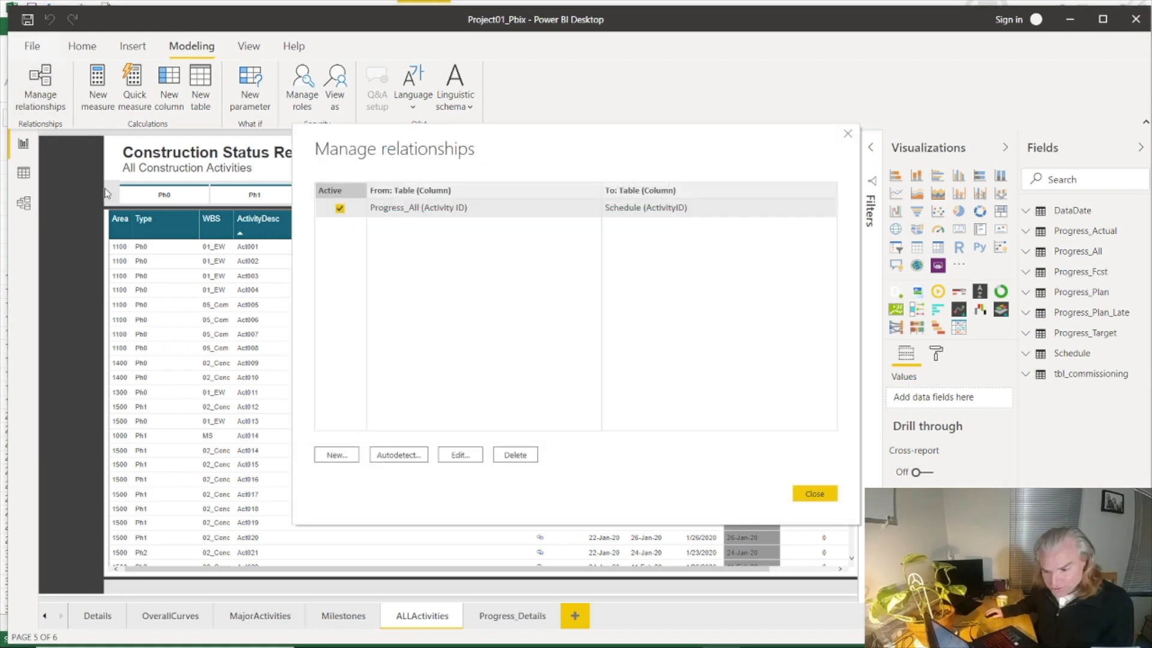
click(334, 456)
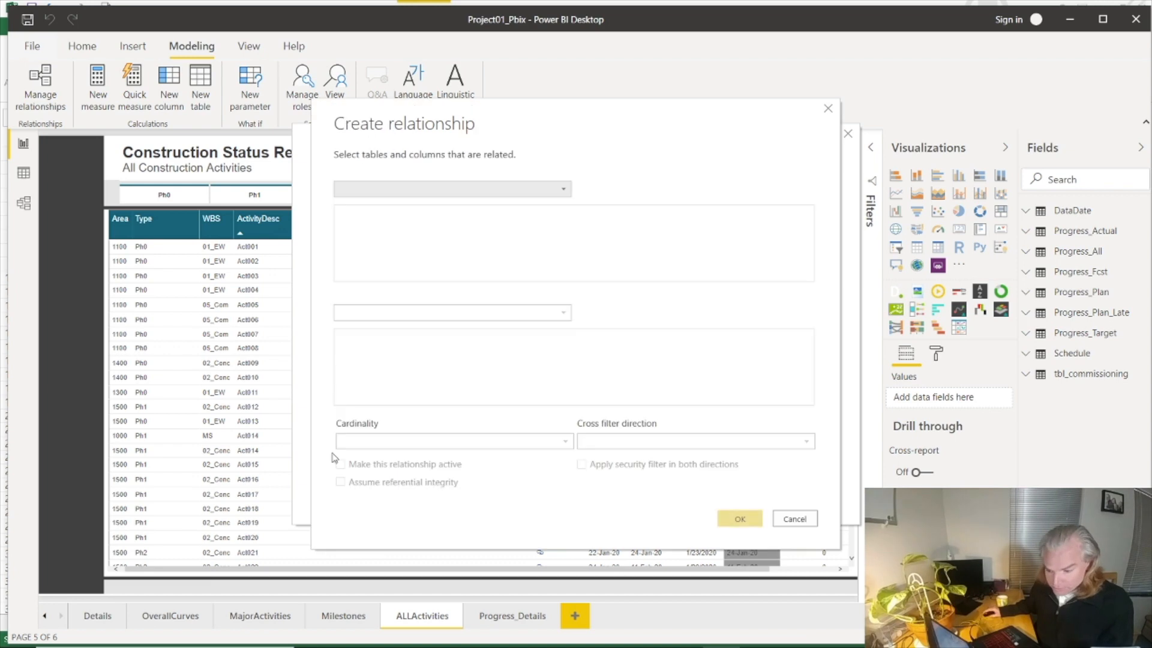
click(562, 189)
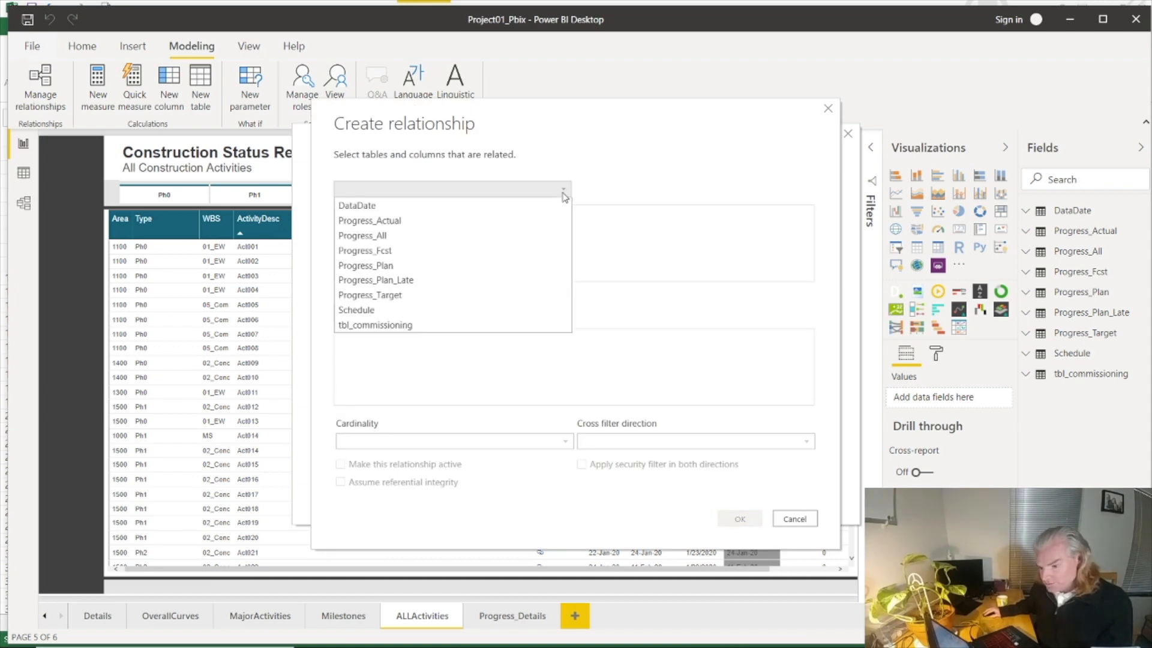
click(461, 309)
drag(458, 277, 546, 276)
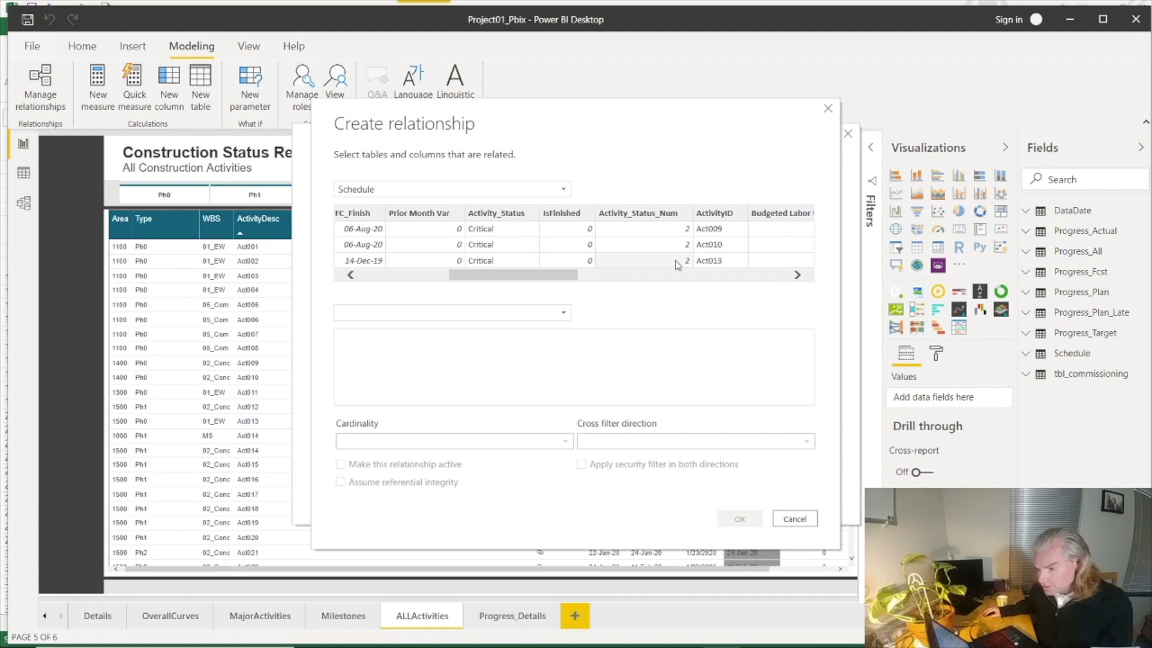
click(723, 227)
click(564, 317)
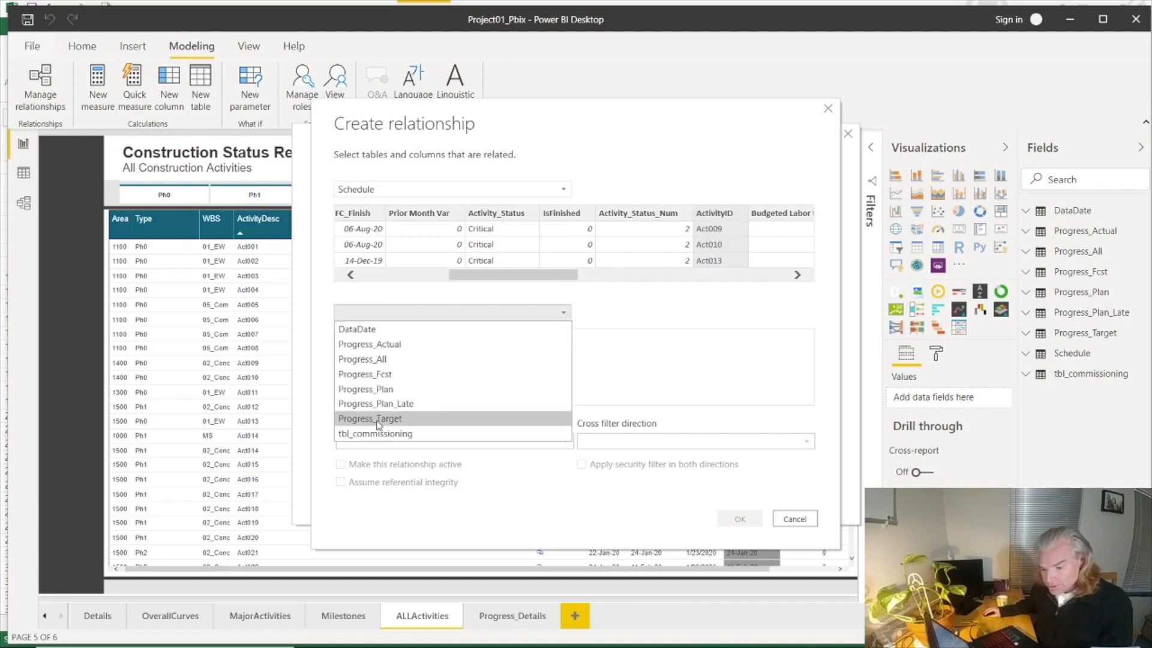
click(382, 437)
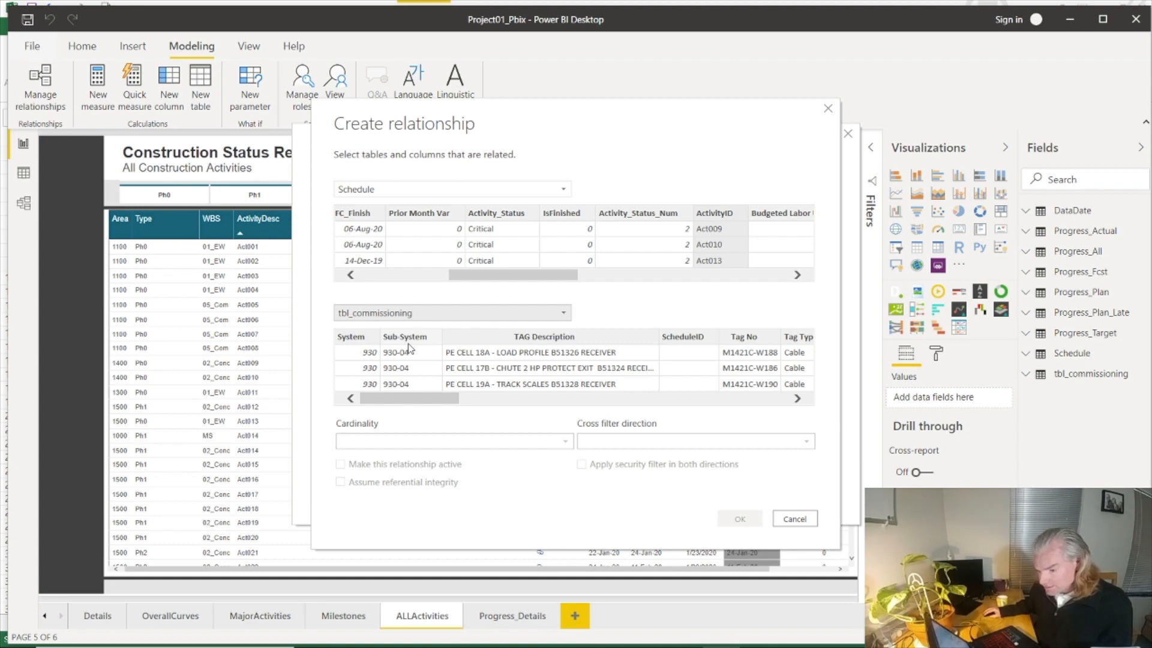
click(689, 337)
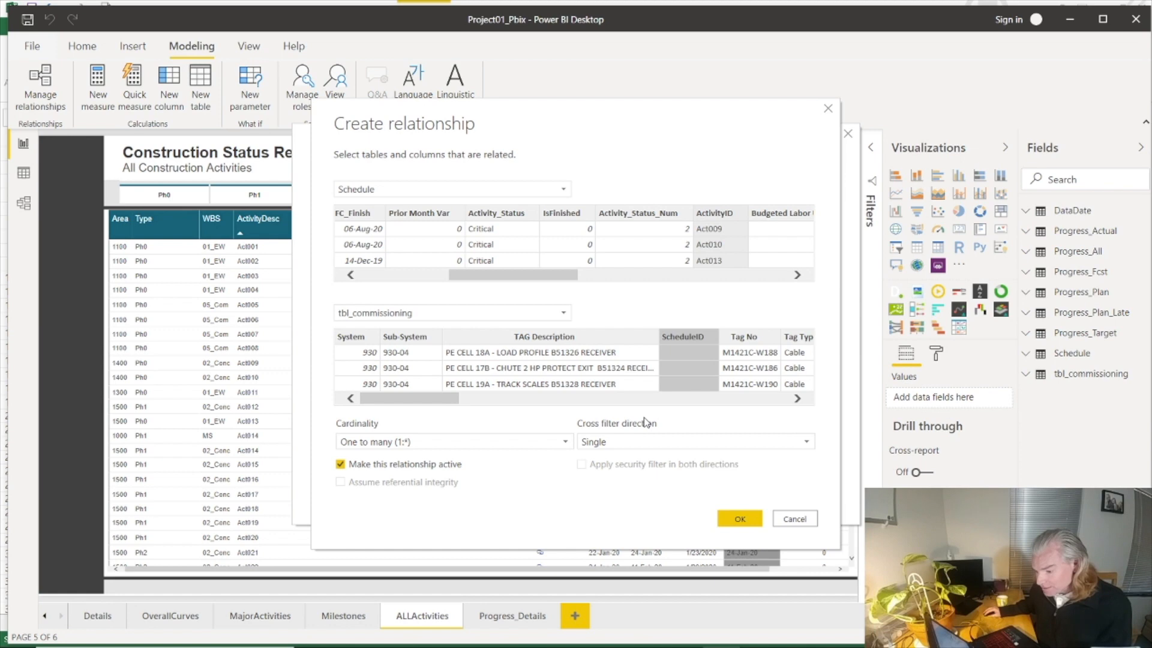
click(741, 520)
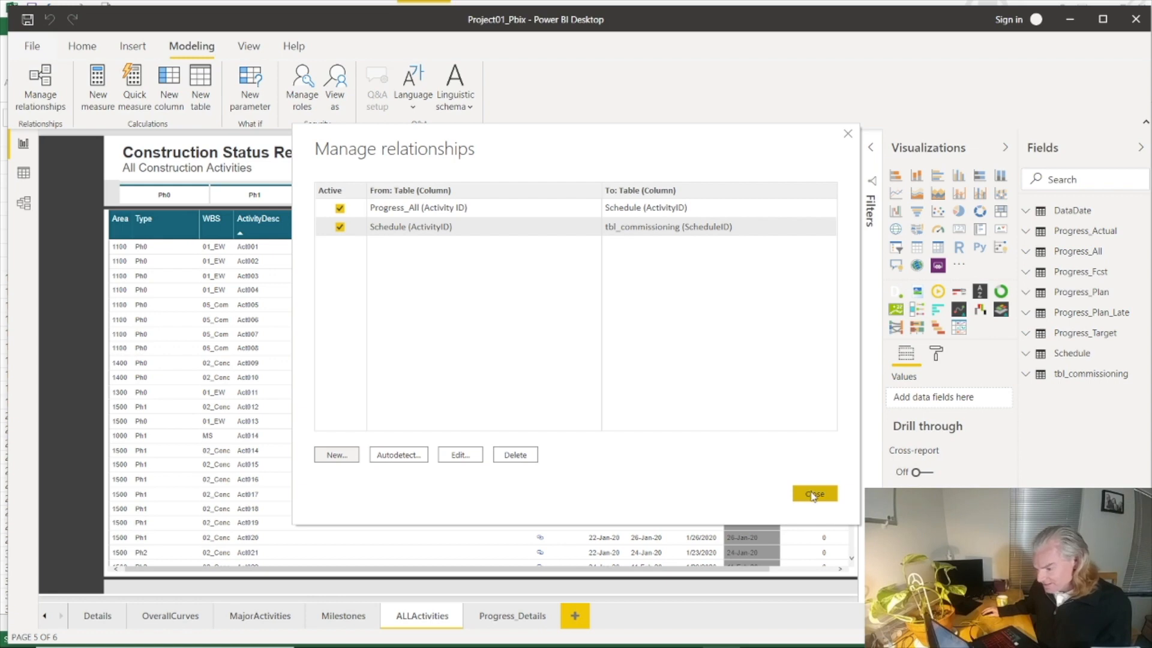
click(814, 495)
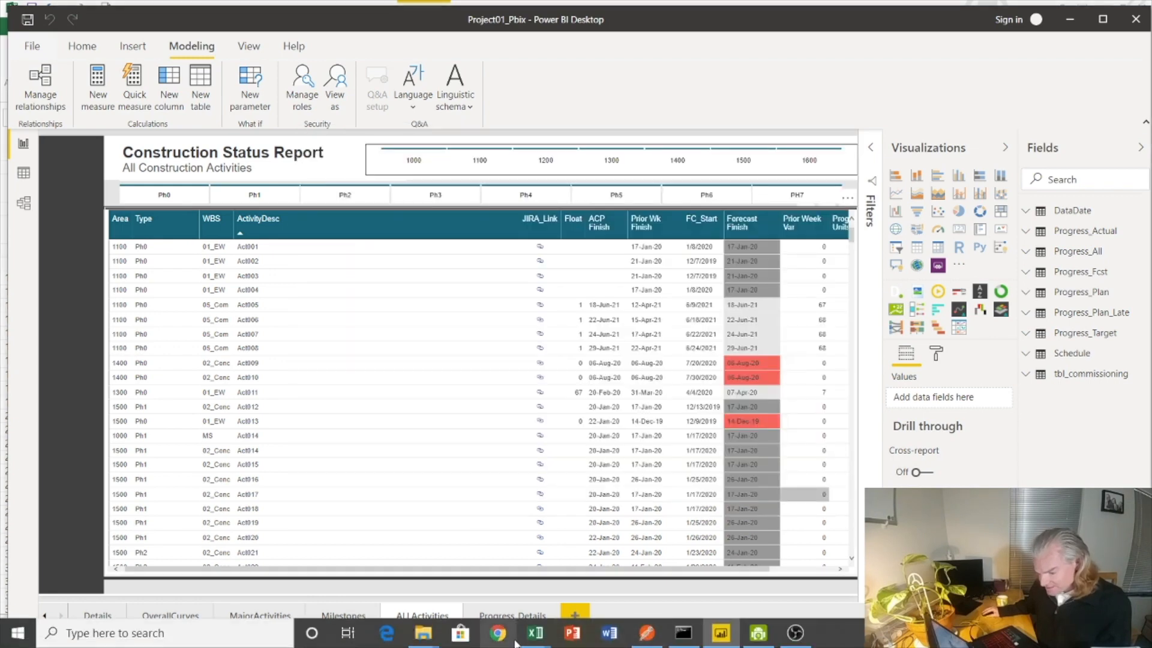
Step: Switch to Project01_Commissioning.xlsx in Excel and save the workbook
mouse_move(545, 637)
click(490, 574)
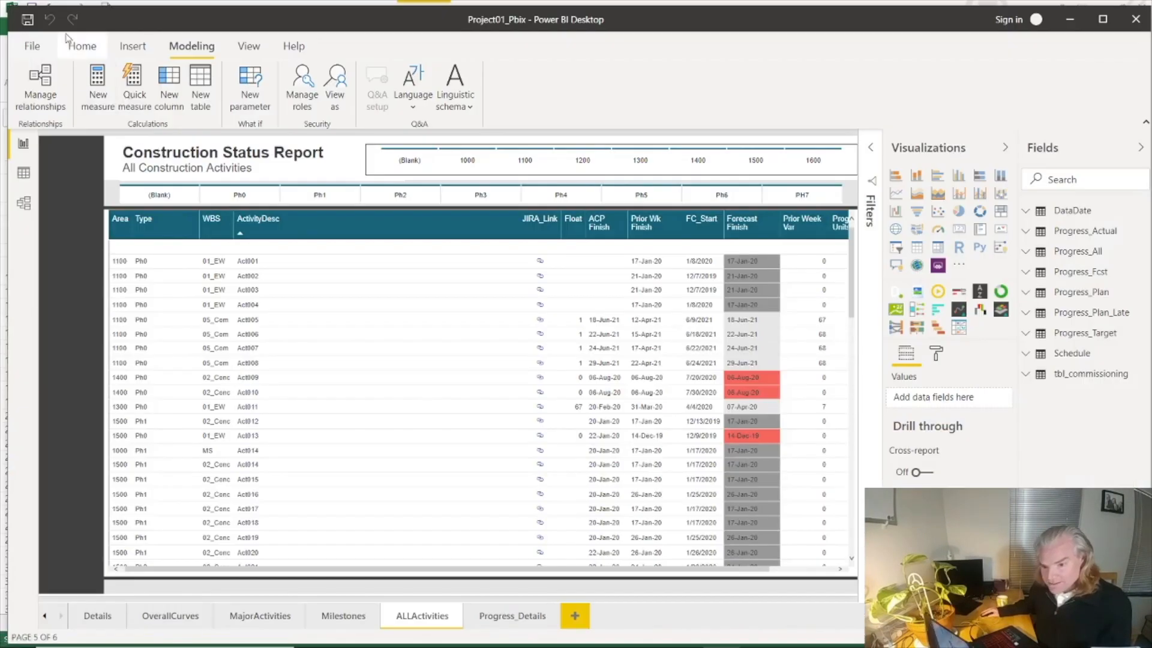
mouse_move(535, 633)
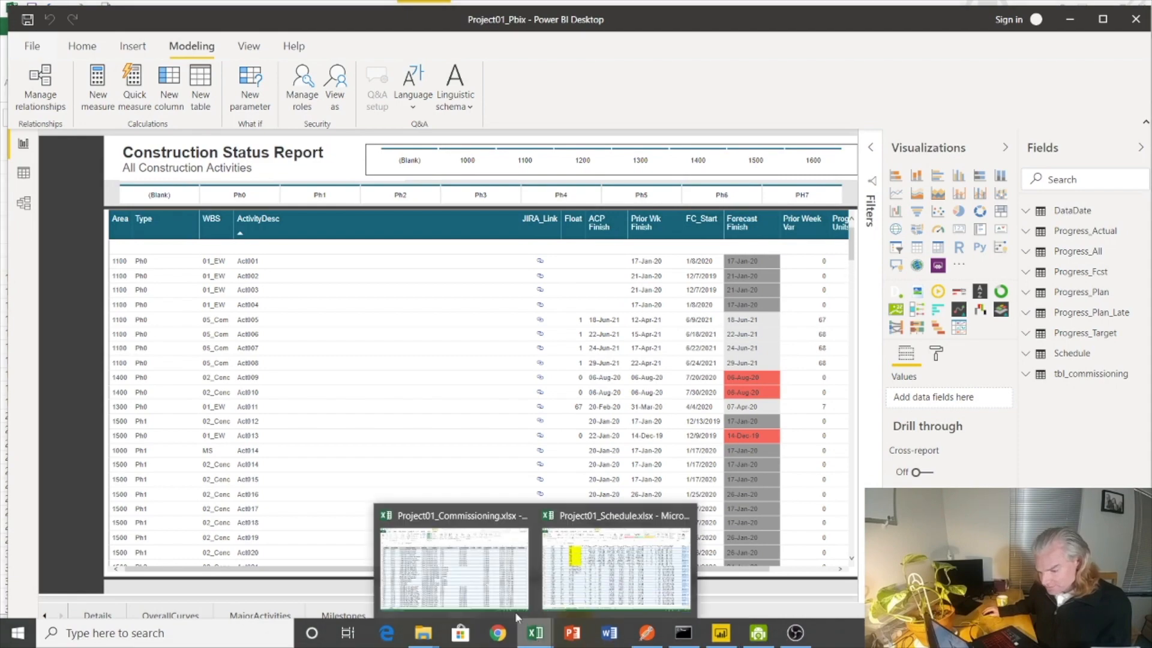
click(492, 574)
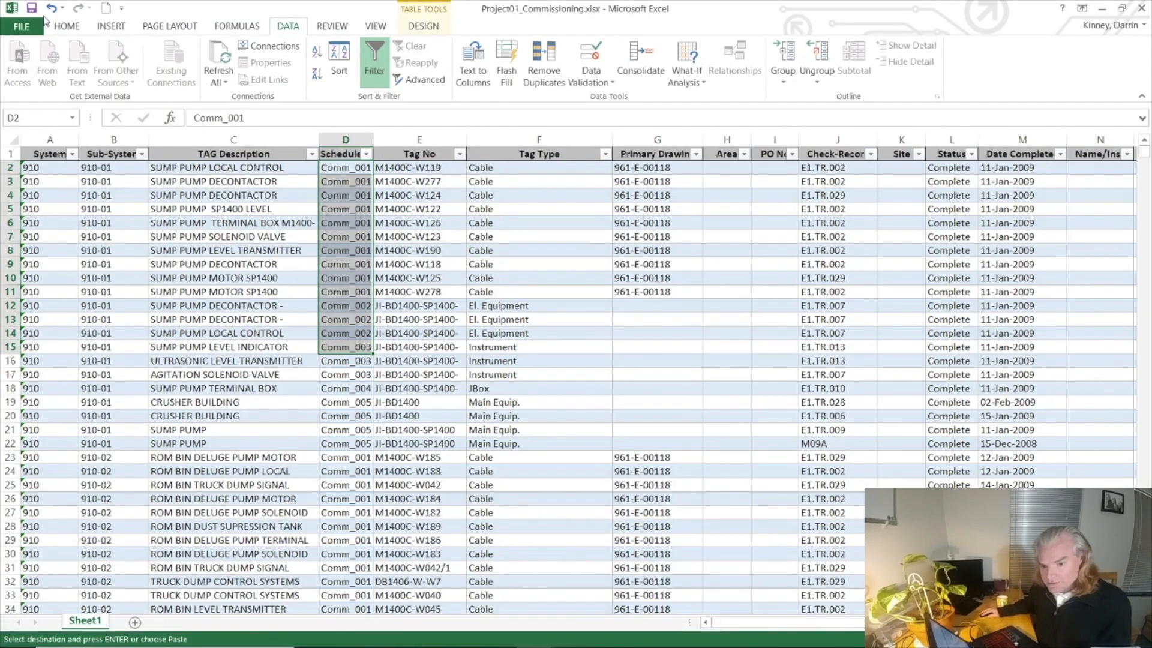
click(34, 8)
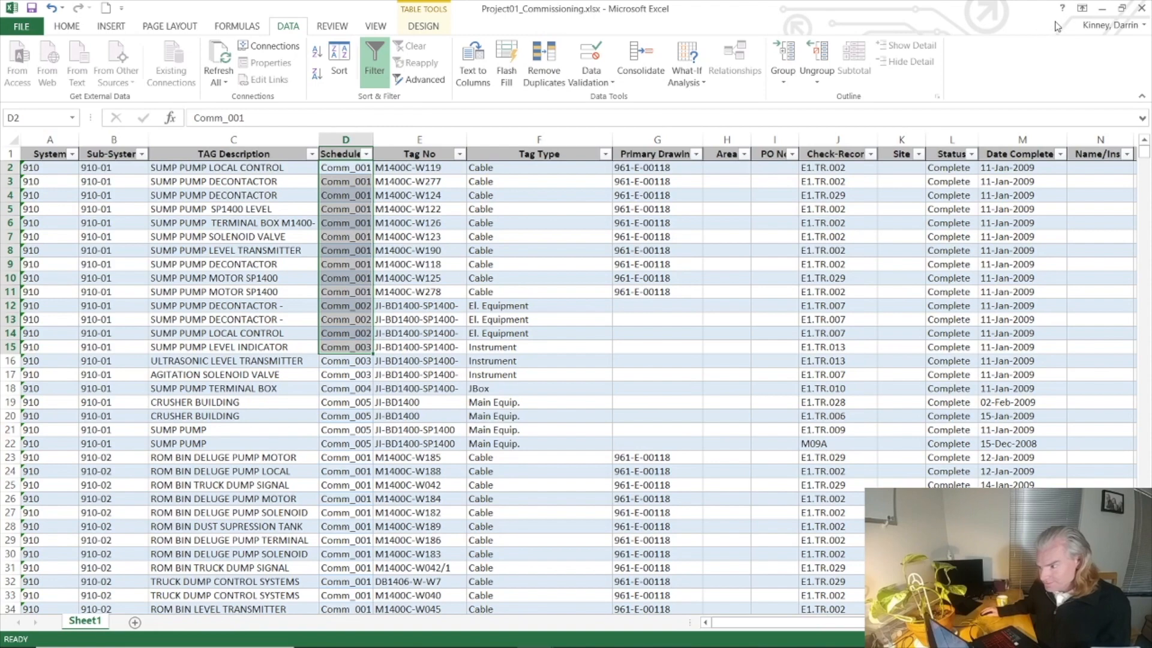
Step: Return to the Power BI Desktop report and refresh the data of the tbl_commissioning table
click(1100, 9)
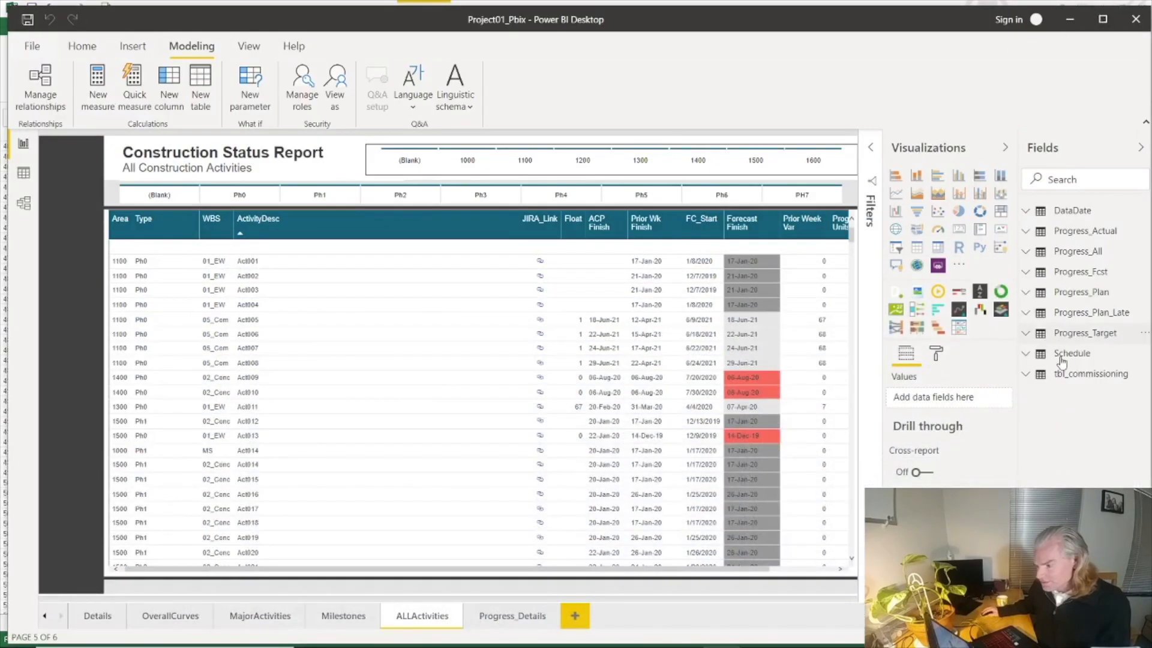
right_click(1072, 375)
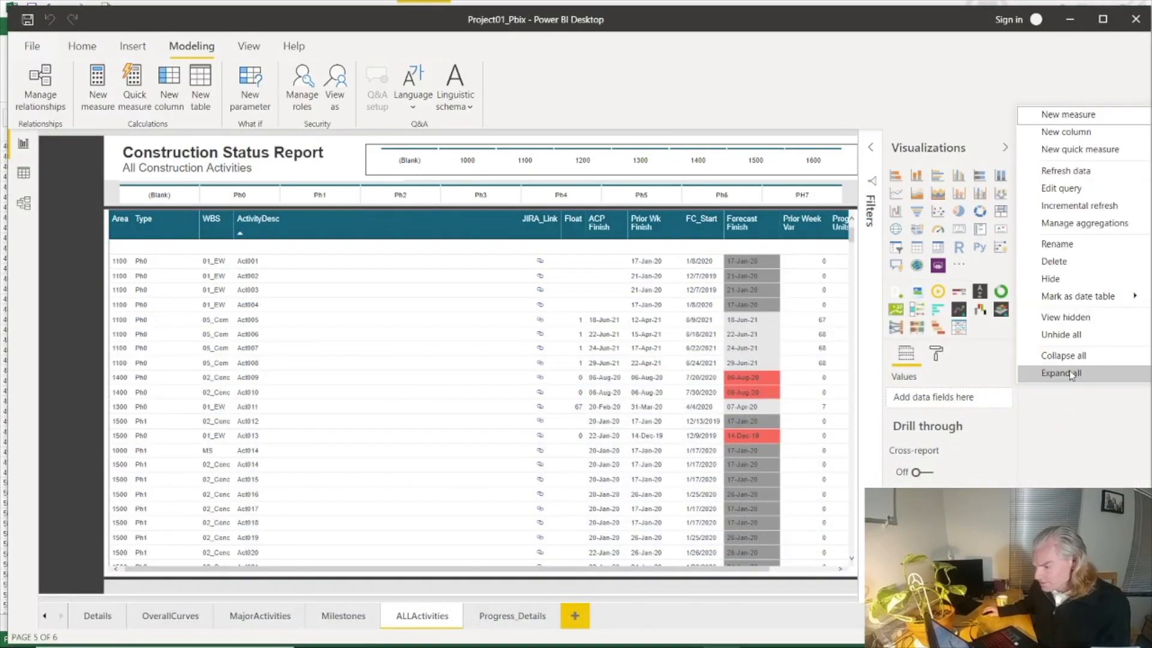
click(1059, 173)
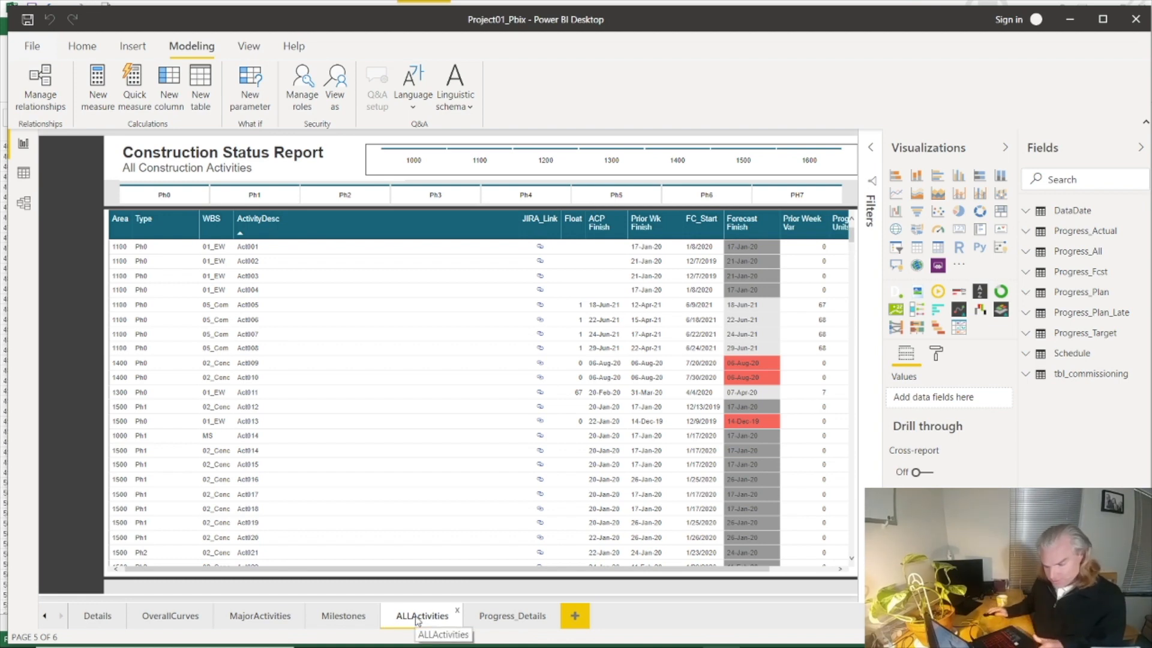
Step: Exclude the Comm value in the WBS page filter of the ALLActivities page and duplicate the page
click(872, 148)
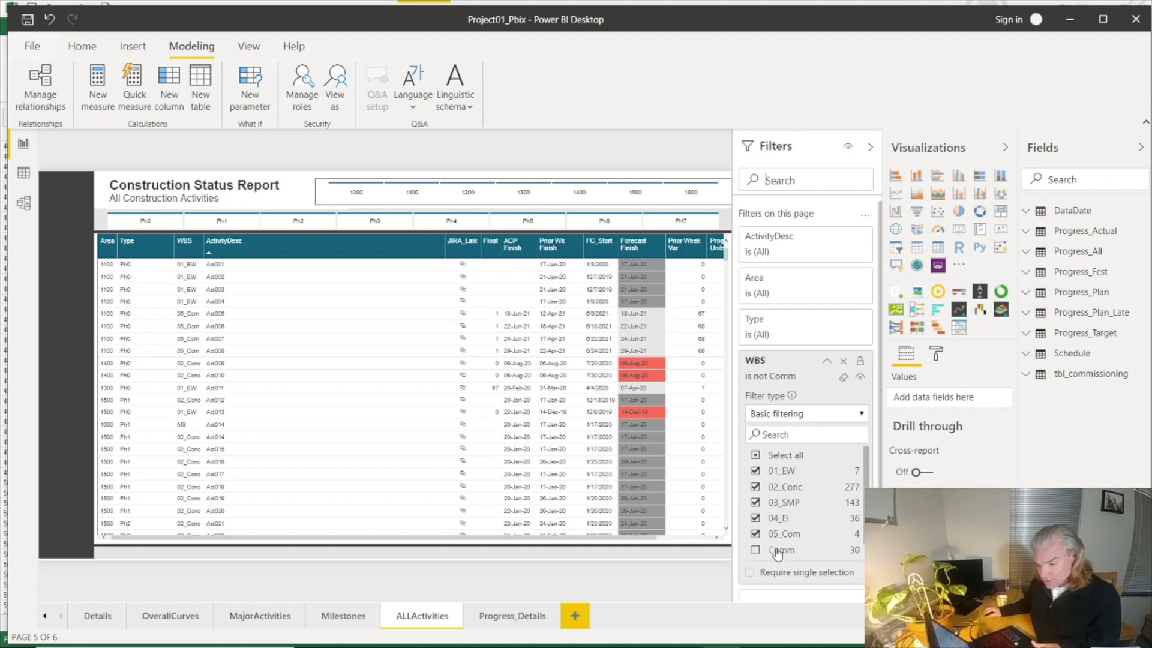
click(826, 363)
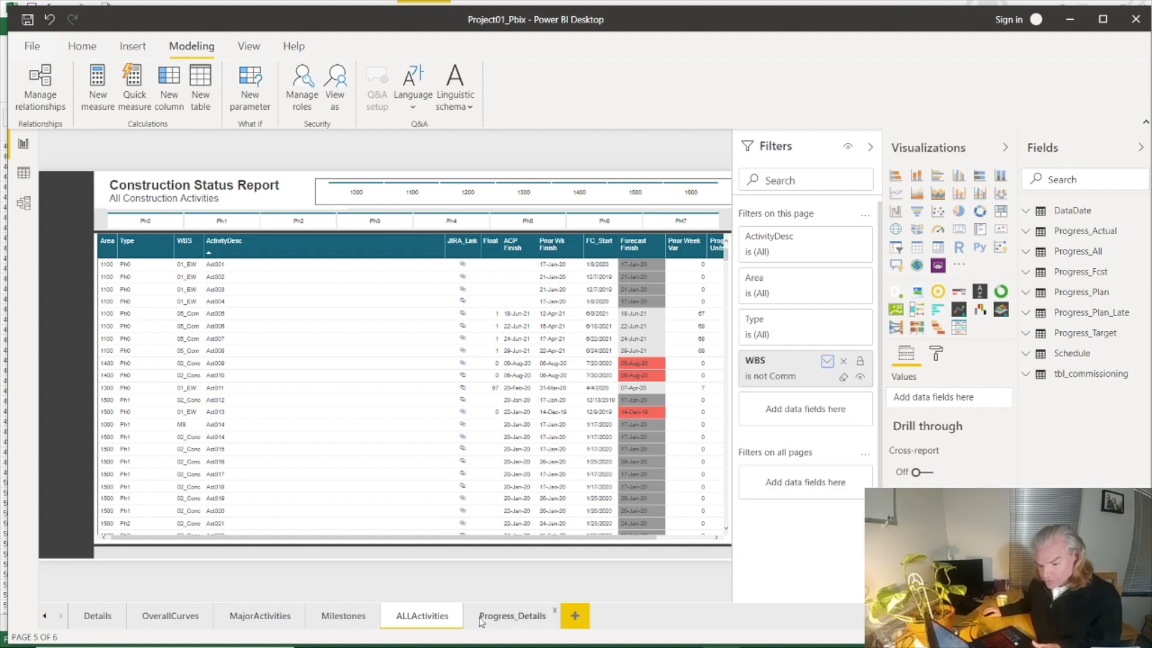
right_click(440, 618)
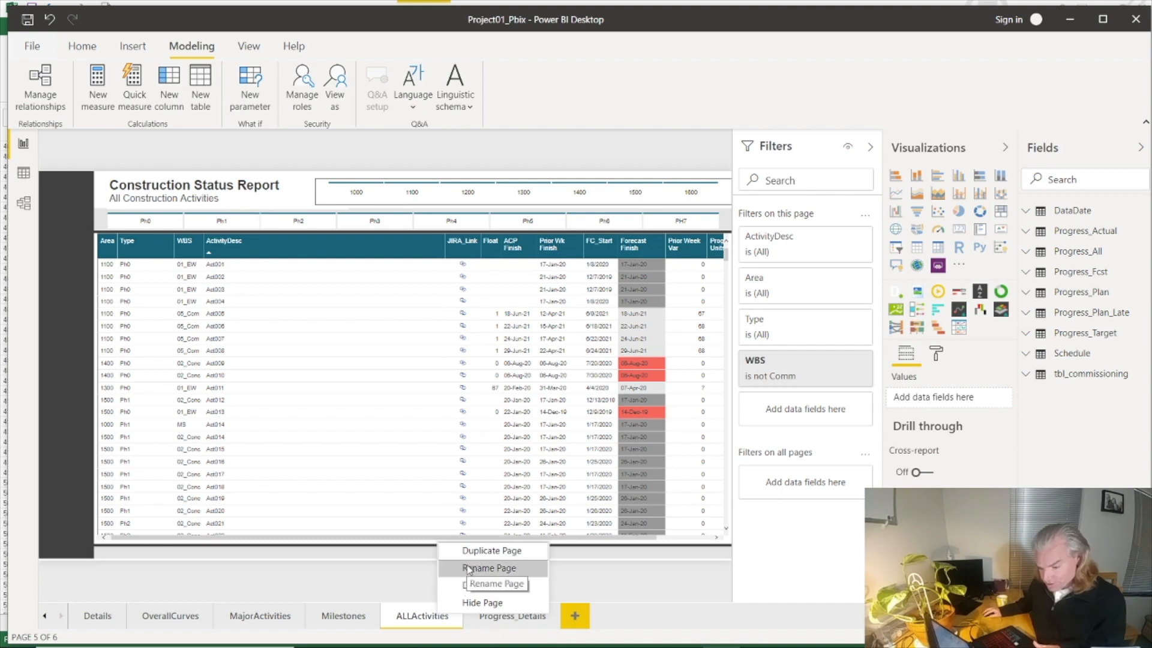
click(478, 550)
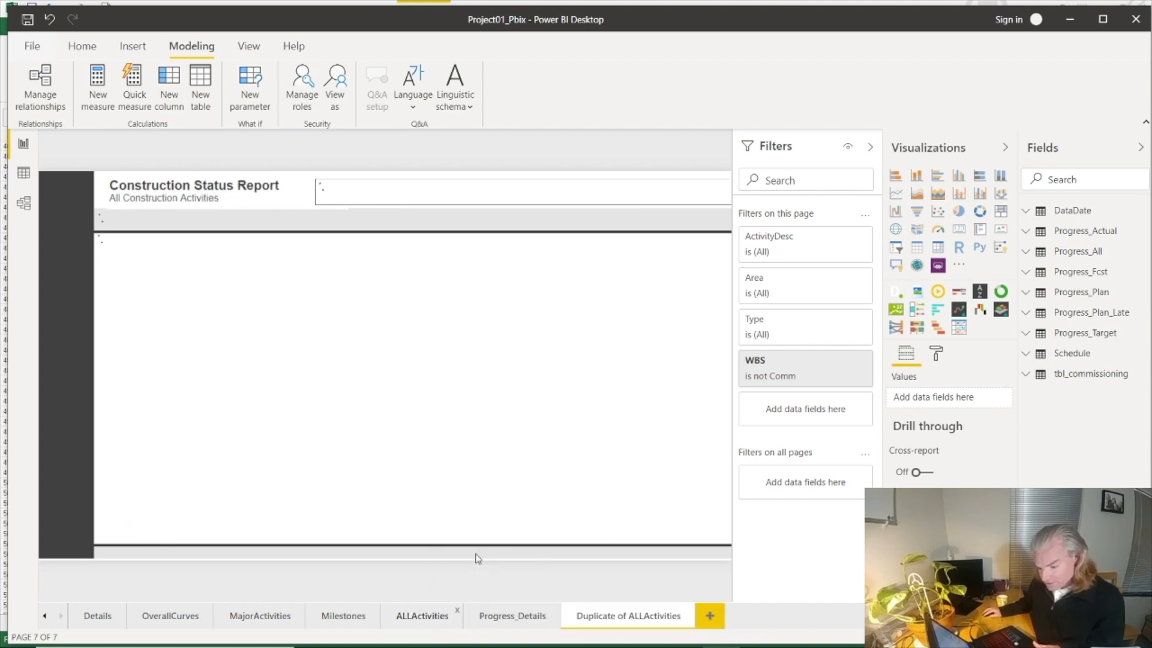
Step: Set the WBS page filter on the duplicated page to Comm only, keeping the activity table directly below the type slicer
mouse_move(836, 366)
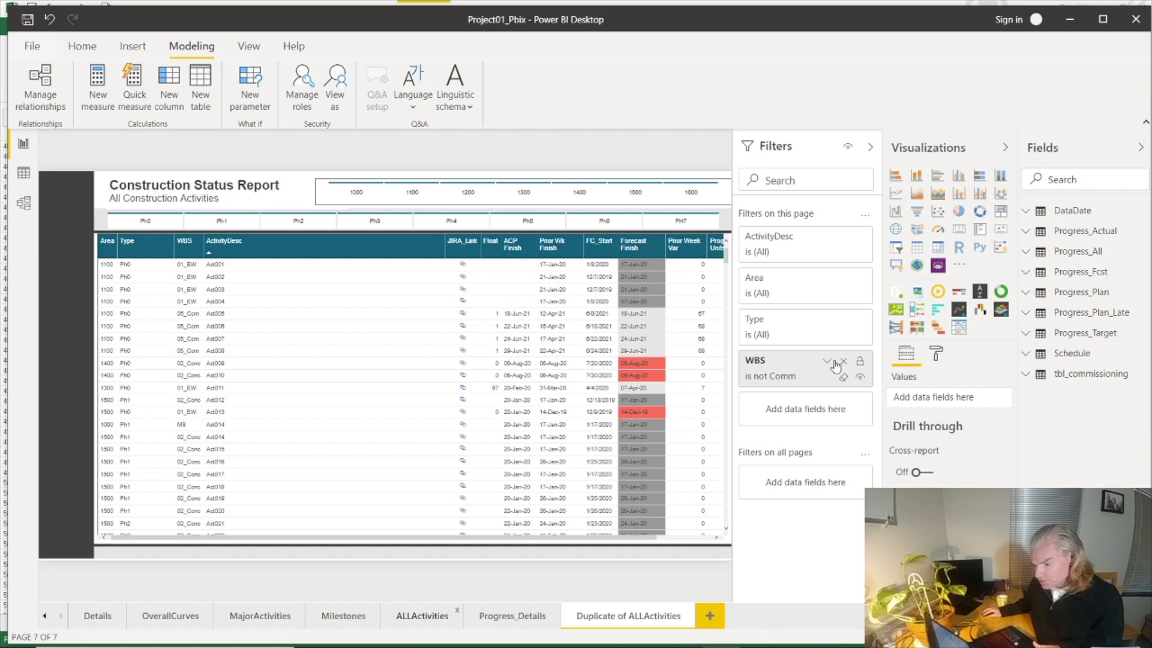
click(827, 361)
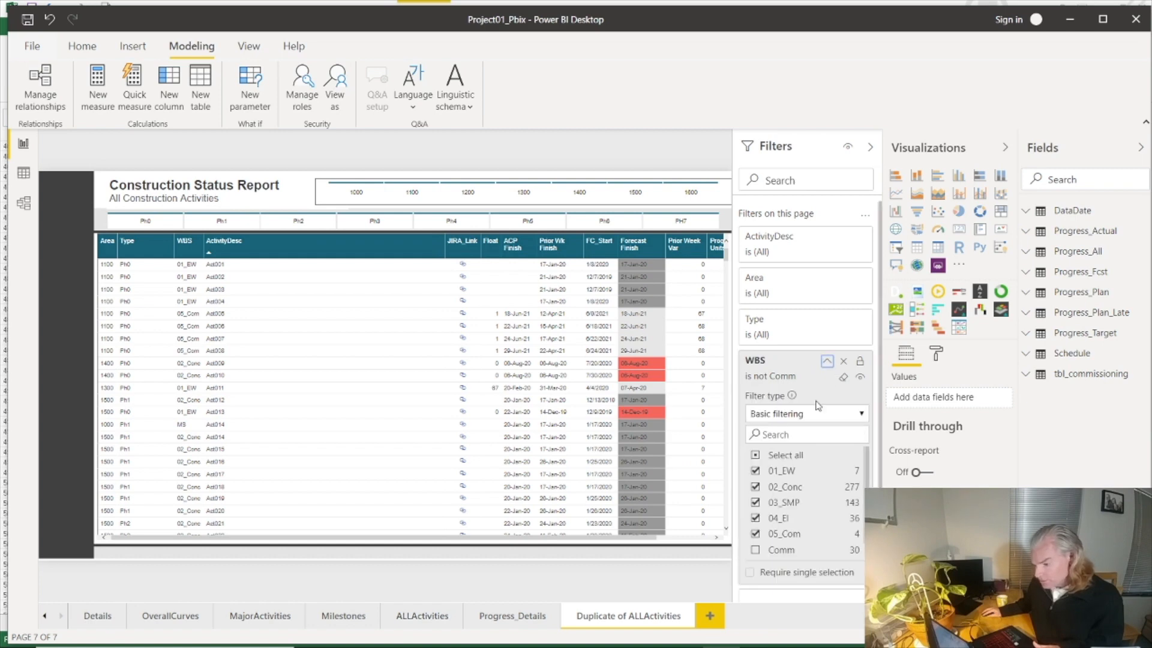
click(755, 454)
click(756, 549)
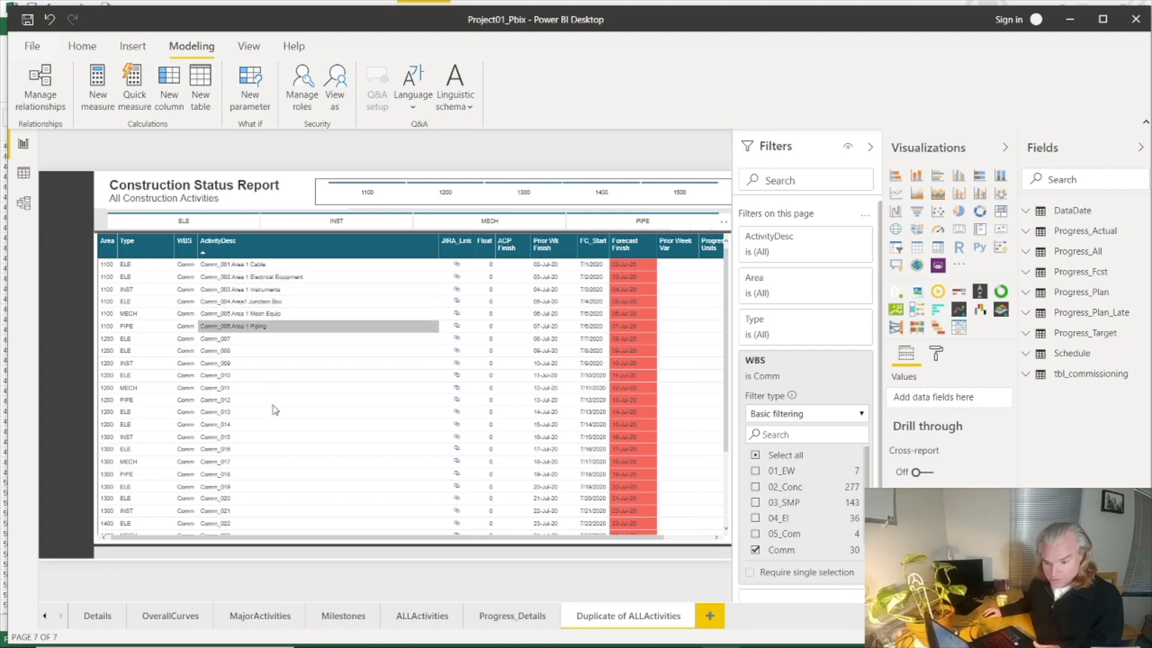
click(279, 407)
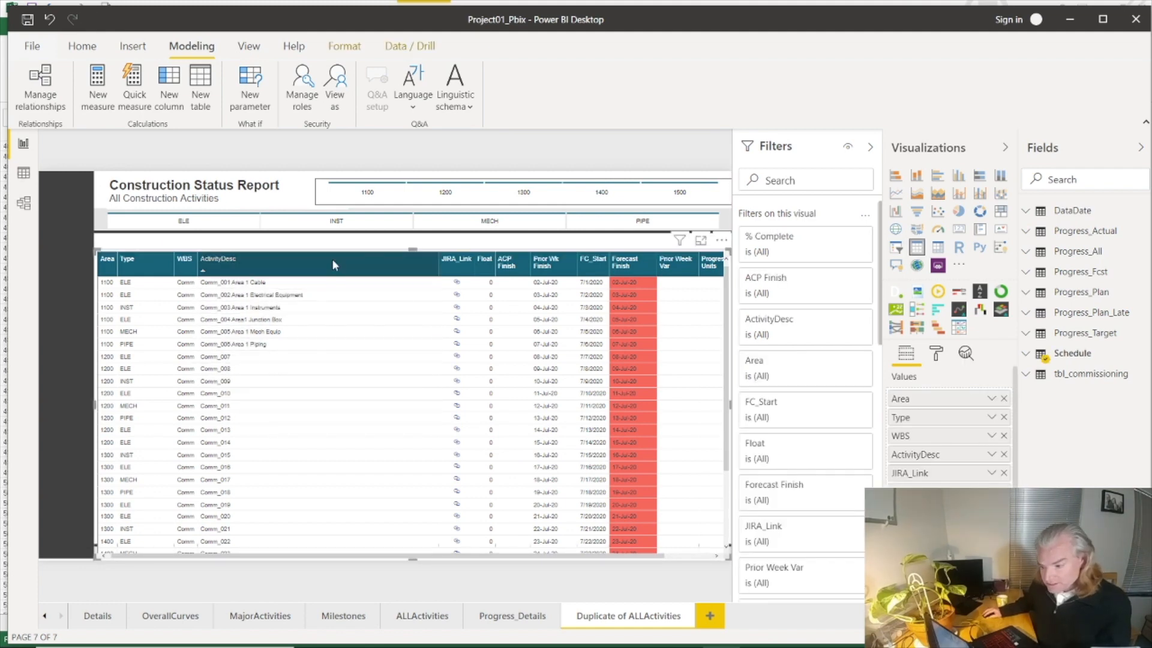
drag(341, 252, 342, 236)
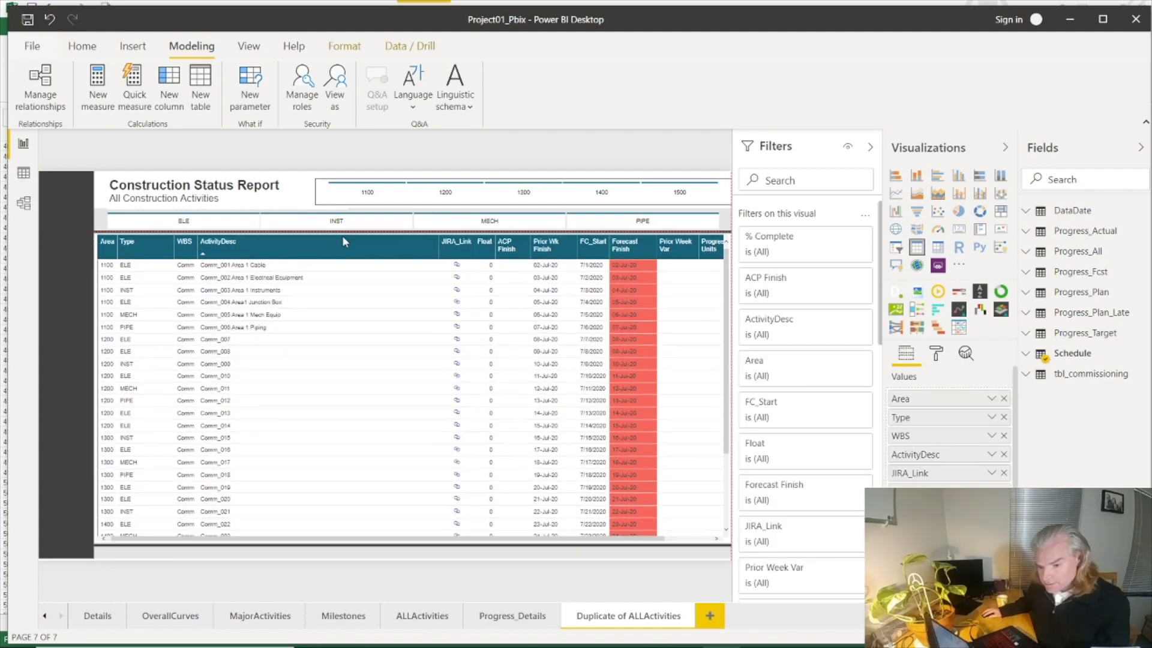
Step: Change the duplicated page's title to "Comm Status Report"
double_click(159, 185)
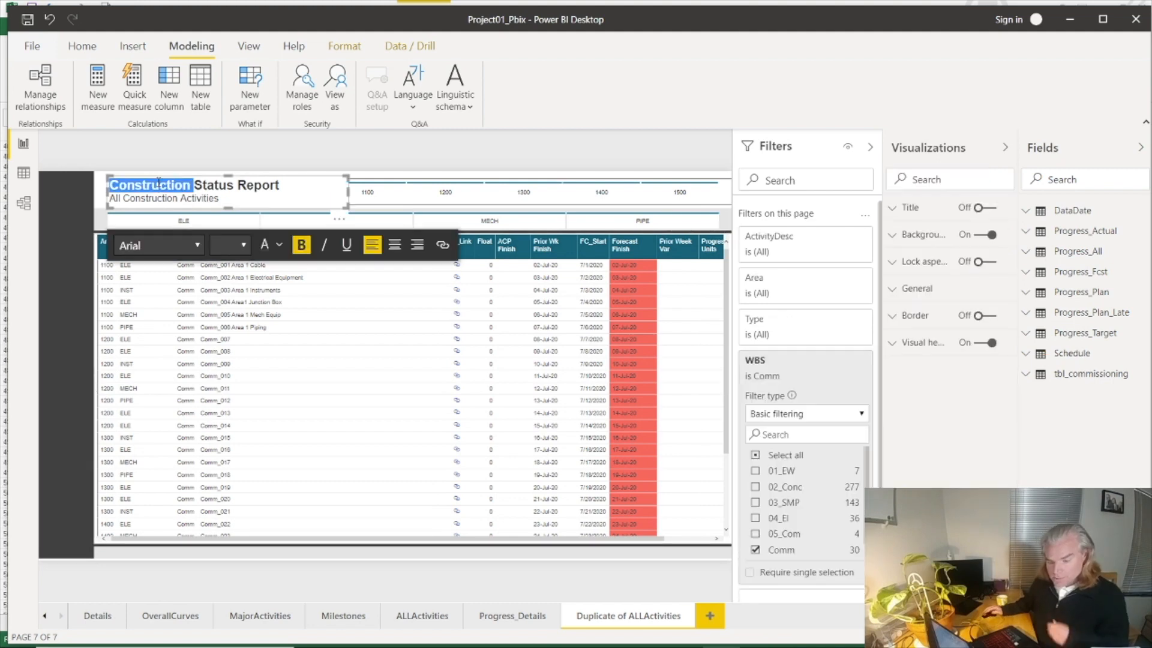
text(Comm)
key(Return)
key(BackSpace)
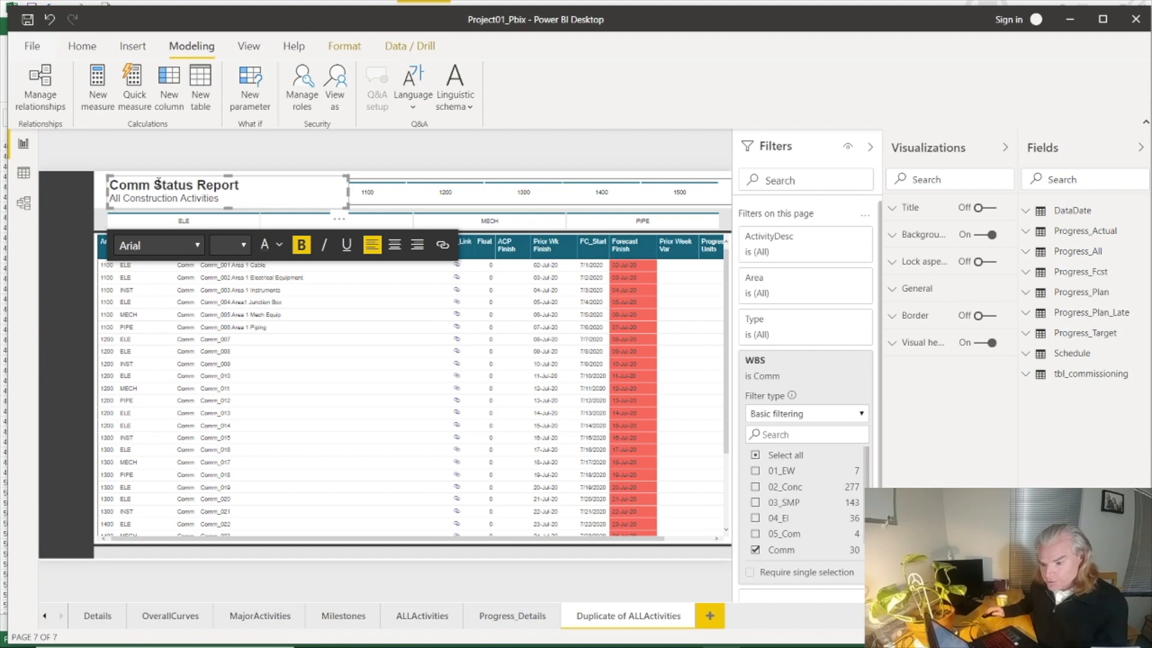
click(69, 239)
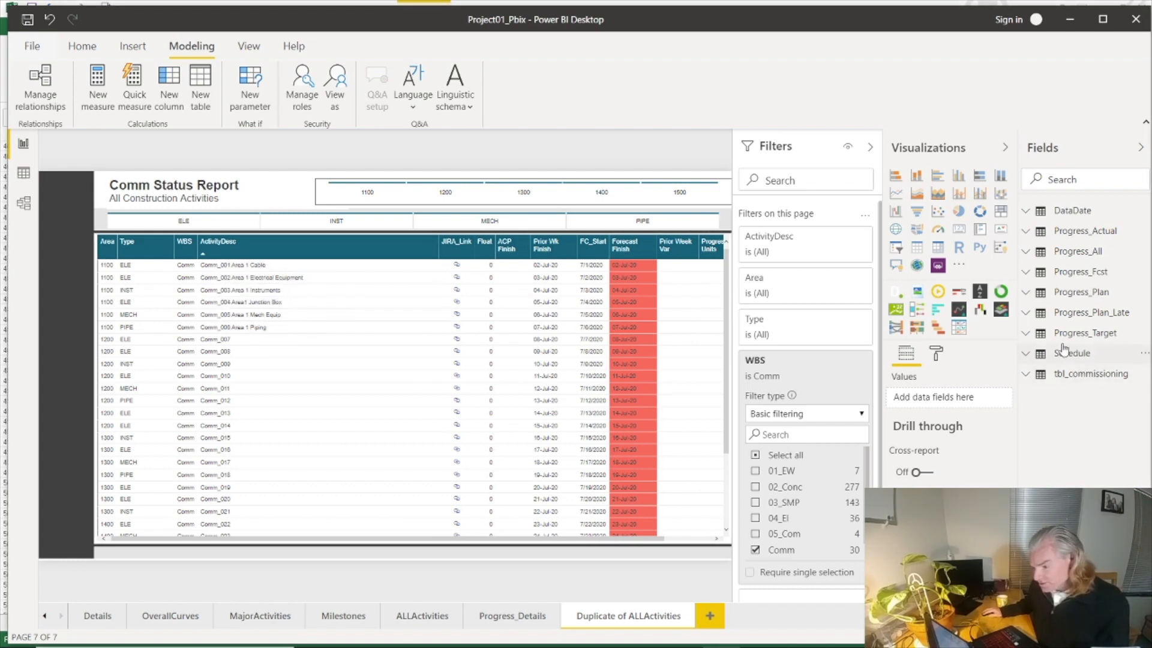
Step: Add the Tag No field from tbl_commissioning to the activity table, directly after ActivityDesc
click(872, 149)
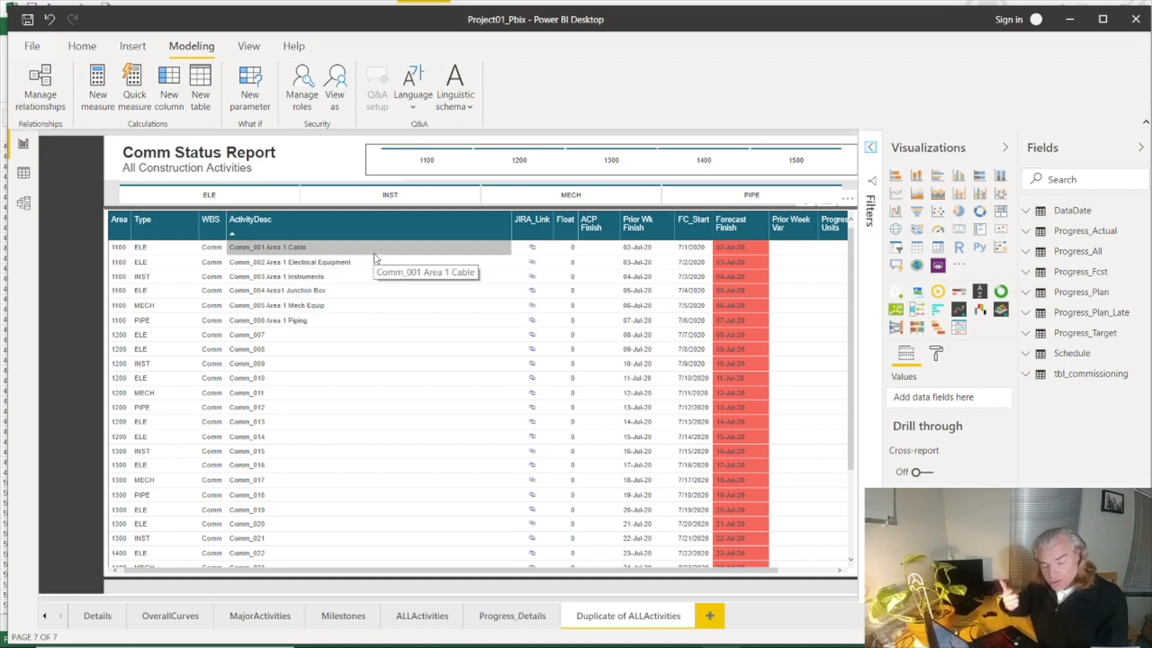
click(709, 215)
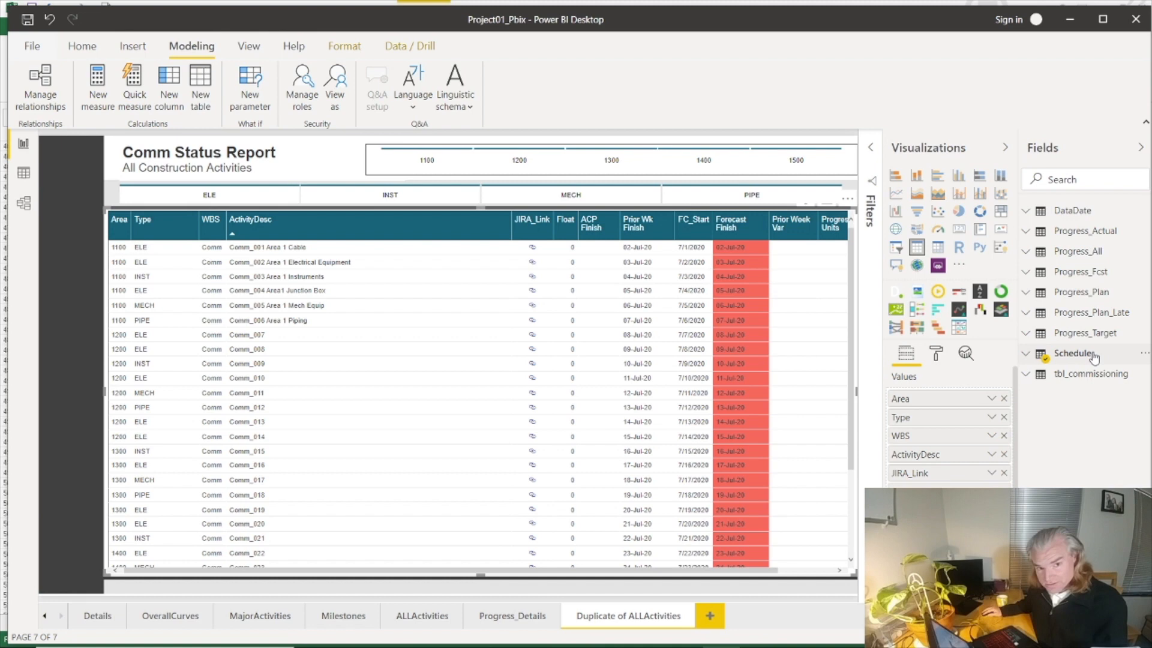
click(1026, 377)
scroll(1054, 454, down, 5)
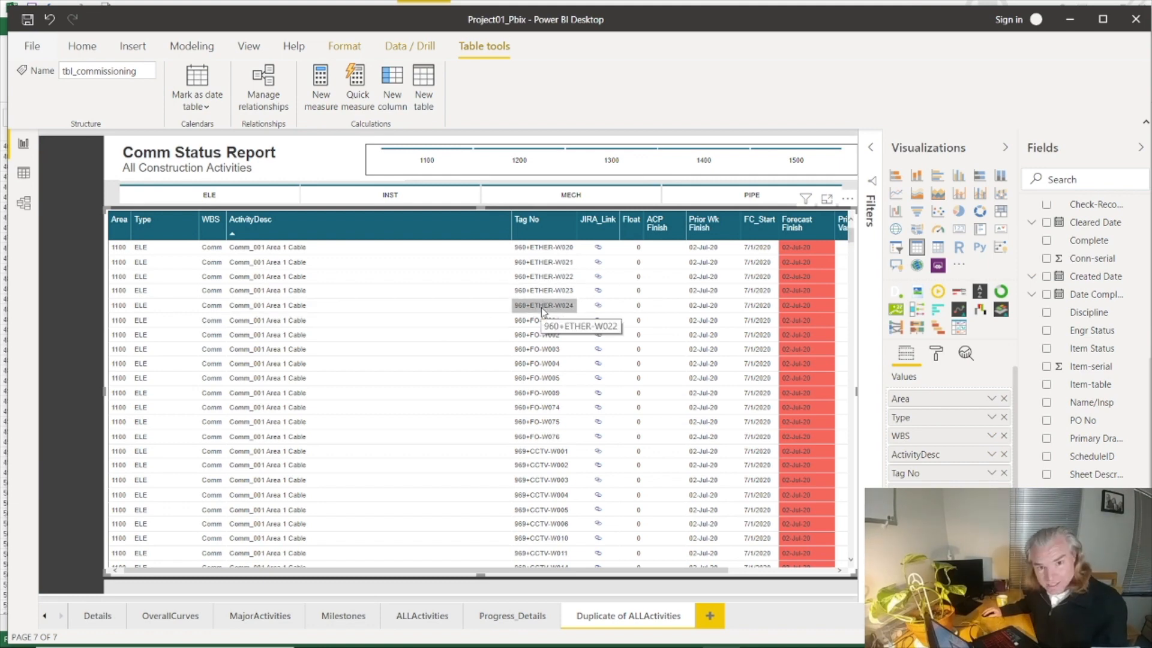
Step: Summarize Tag No in the activity table as a Count and narrow its column
click(991, 473)
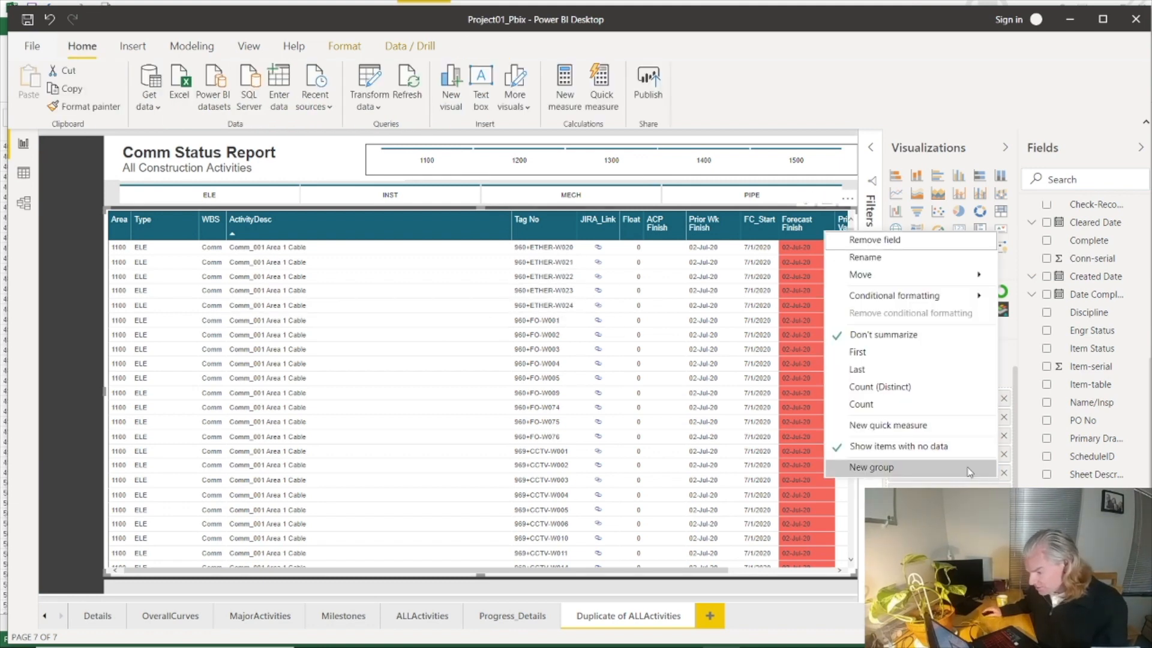
click(880, 408)
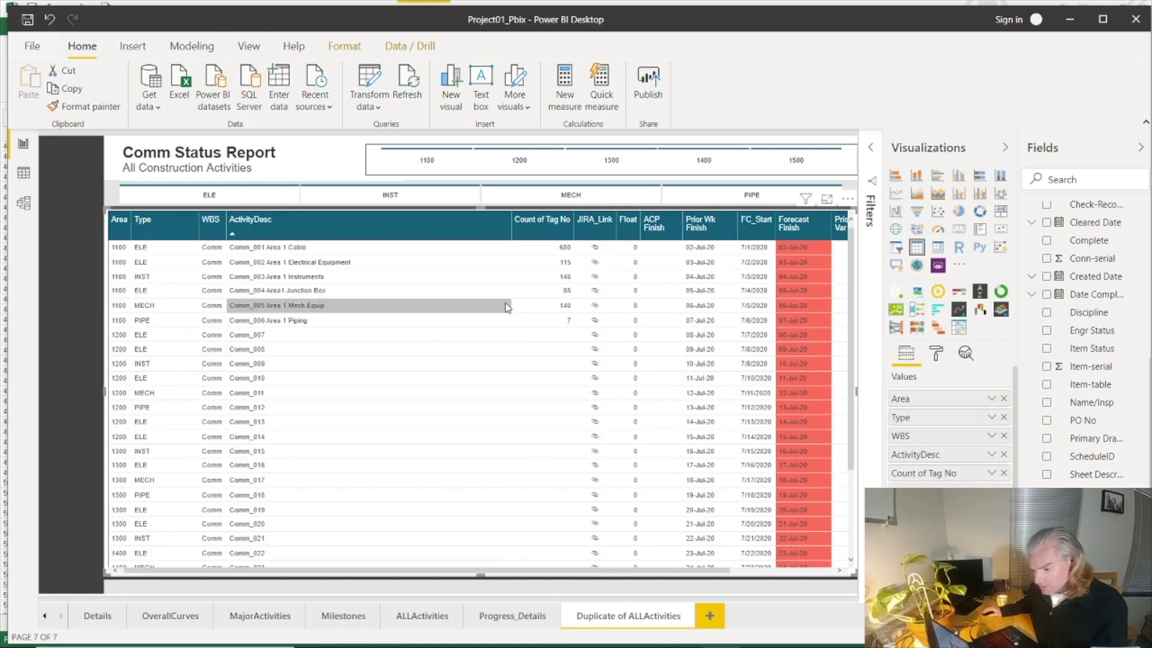
drag(573, 235, 553, 236)
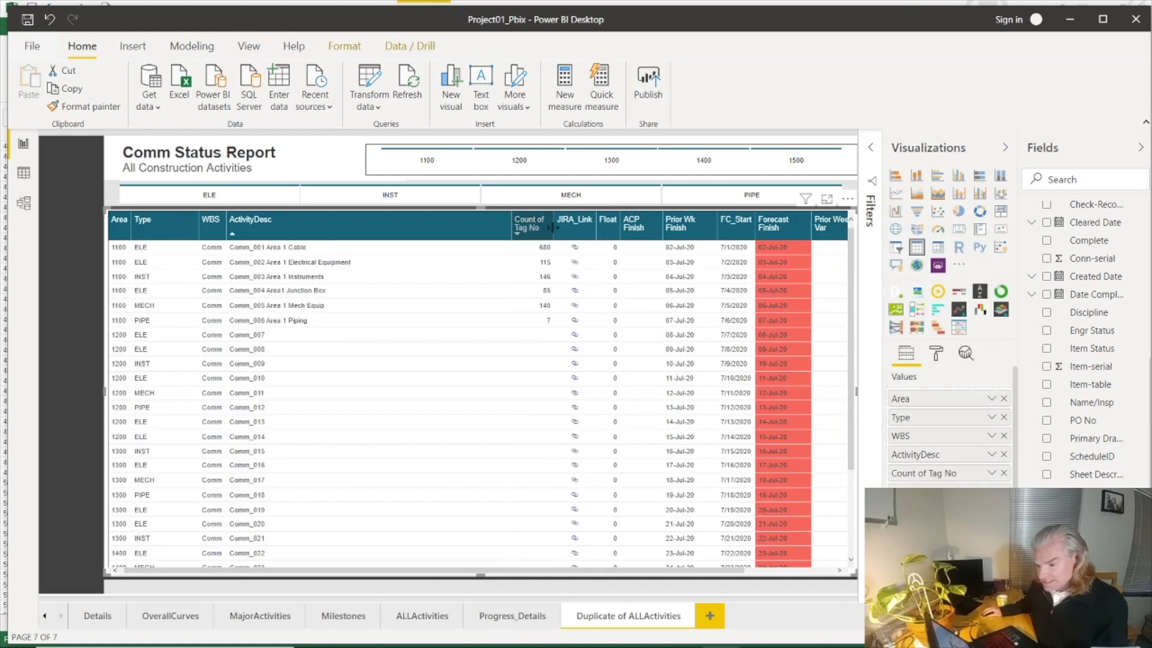
Step: Rename the Count of Tag No column in the activity table to "#Tests"
right_click(942, 474)
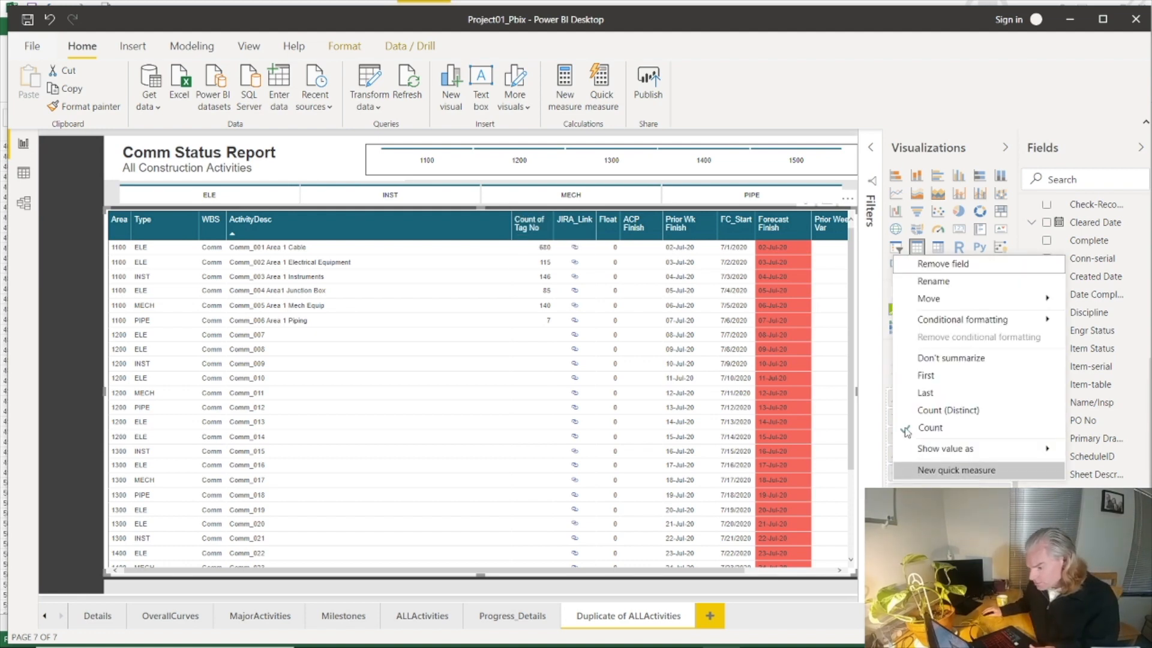
click(933, 280)
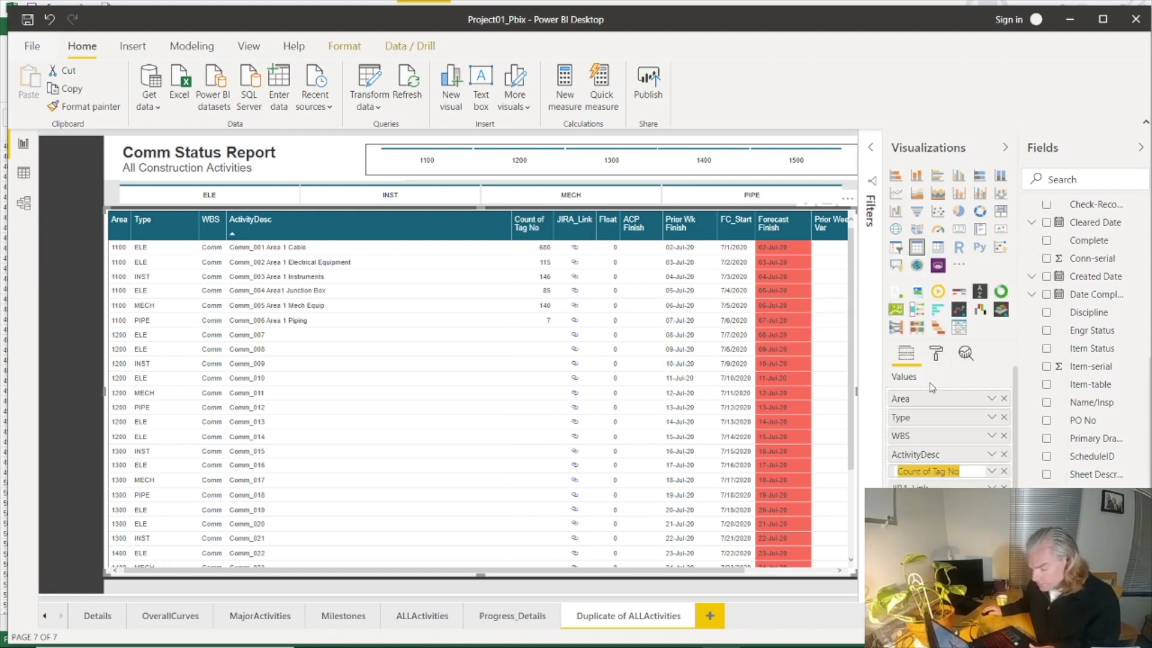
text(#)
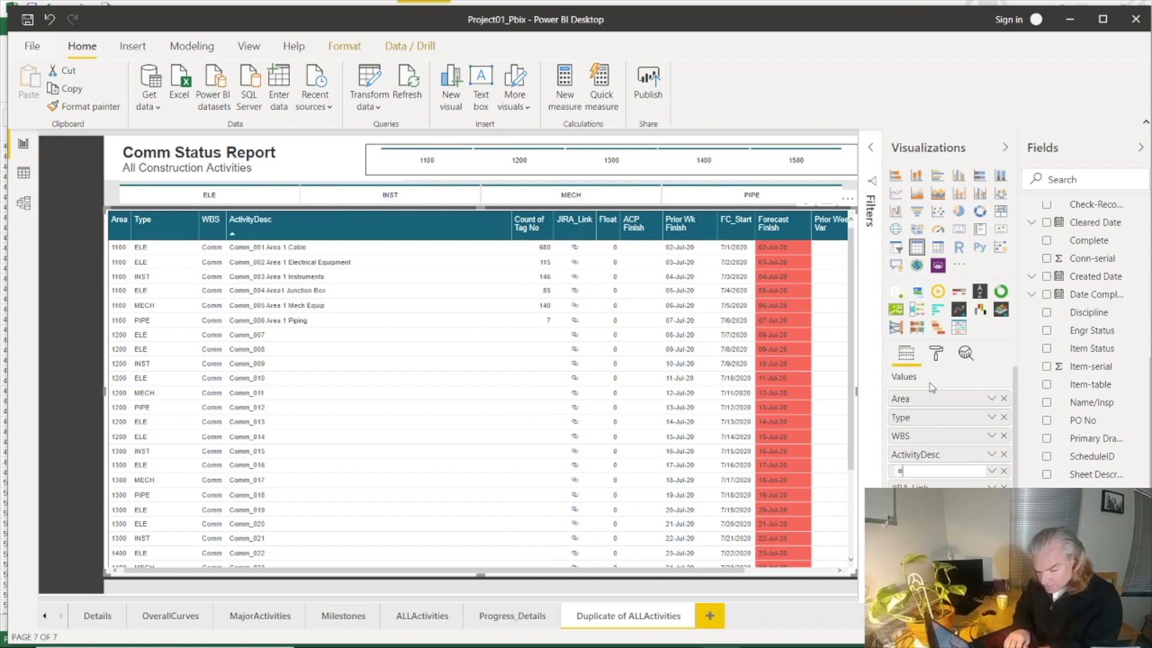
text(Teest)
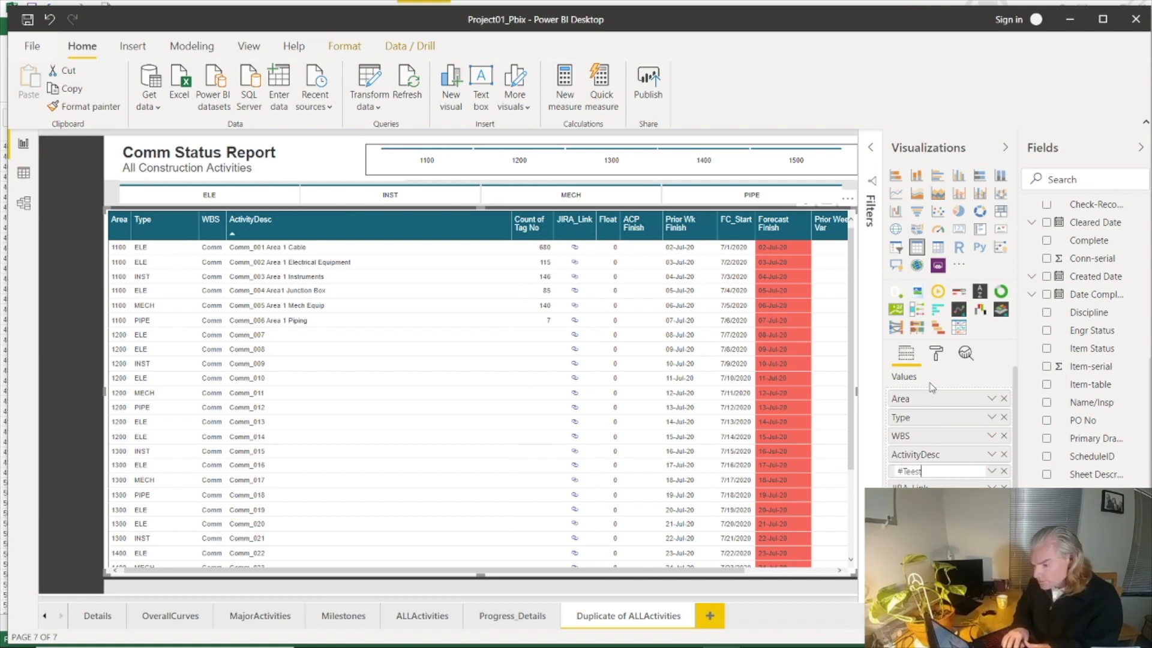
key(BackSpace)
key(BackSpace)
key(BackSpace)
text(sts)
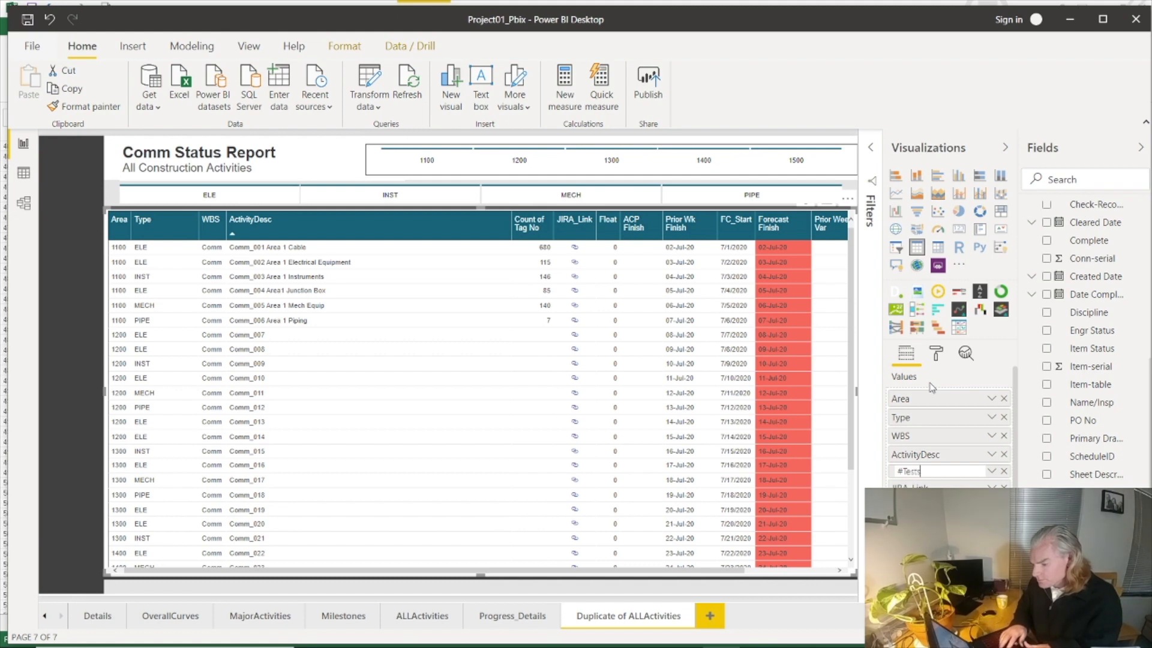
key(Return)
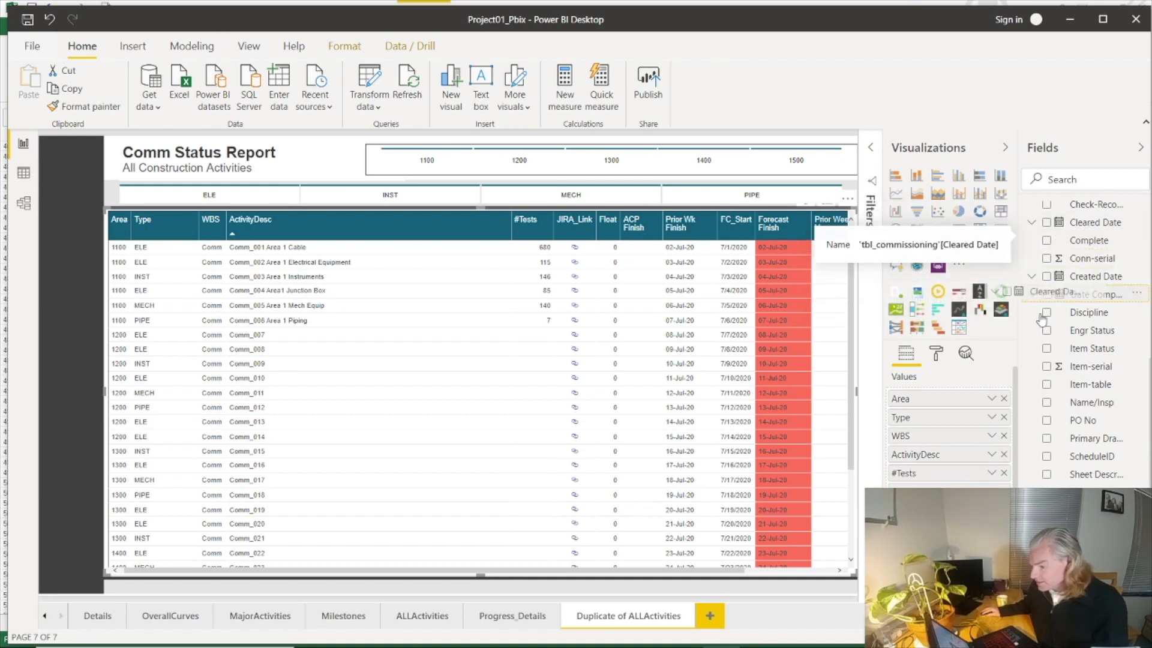
Step: Add Cleared Date from tbl_commissioning after #Tests in the activity table, summarize it as a Count, and narrow its column
drag(1094, 222, 964, 481)
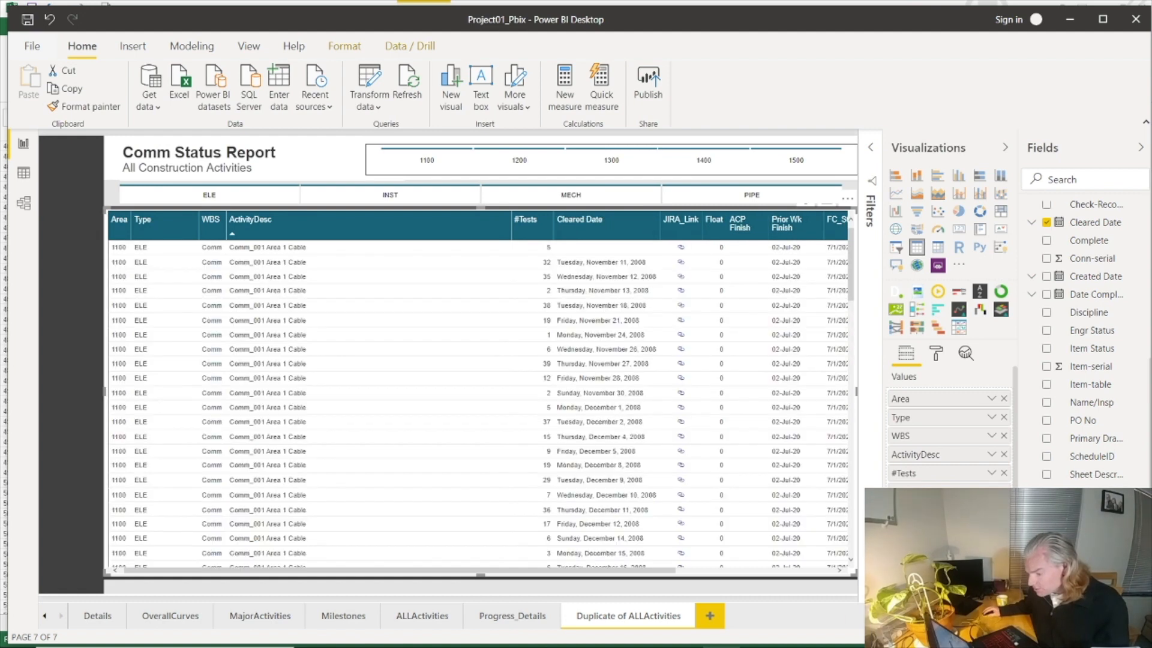
click(991, 491)
click(922, 391)
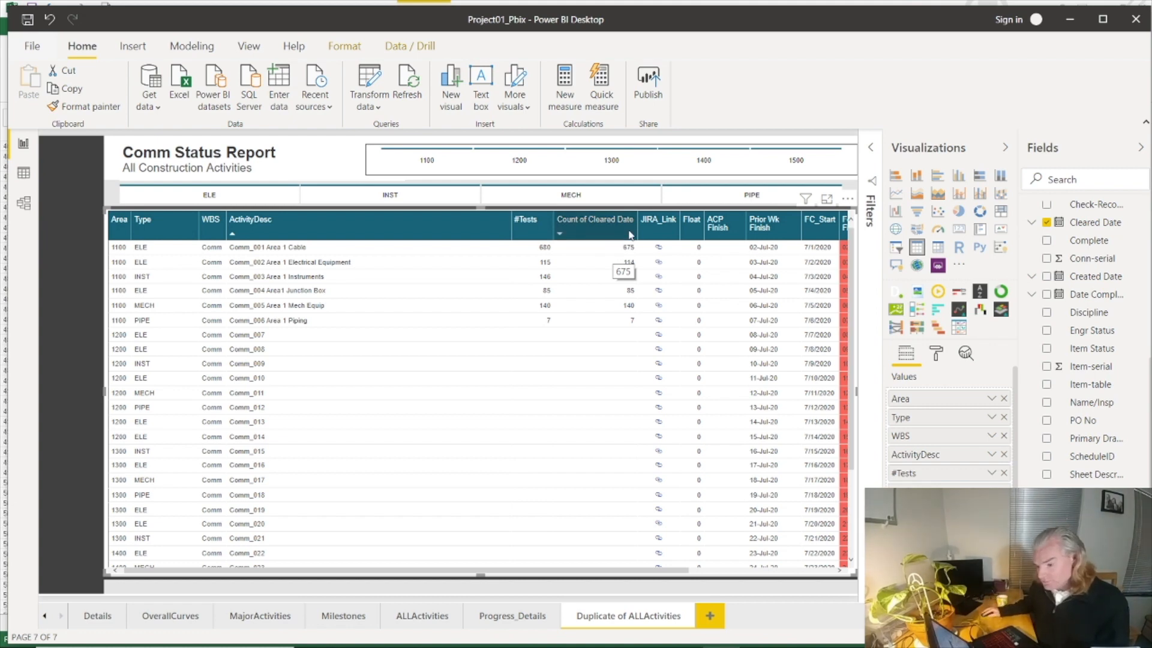
drag(636, 232, 592, 228)
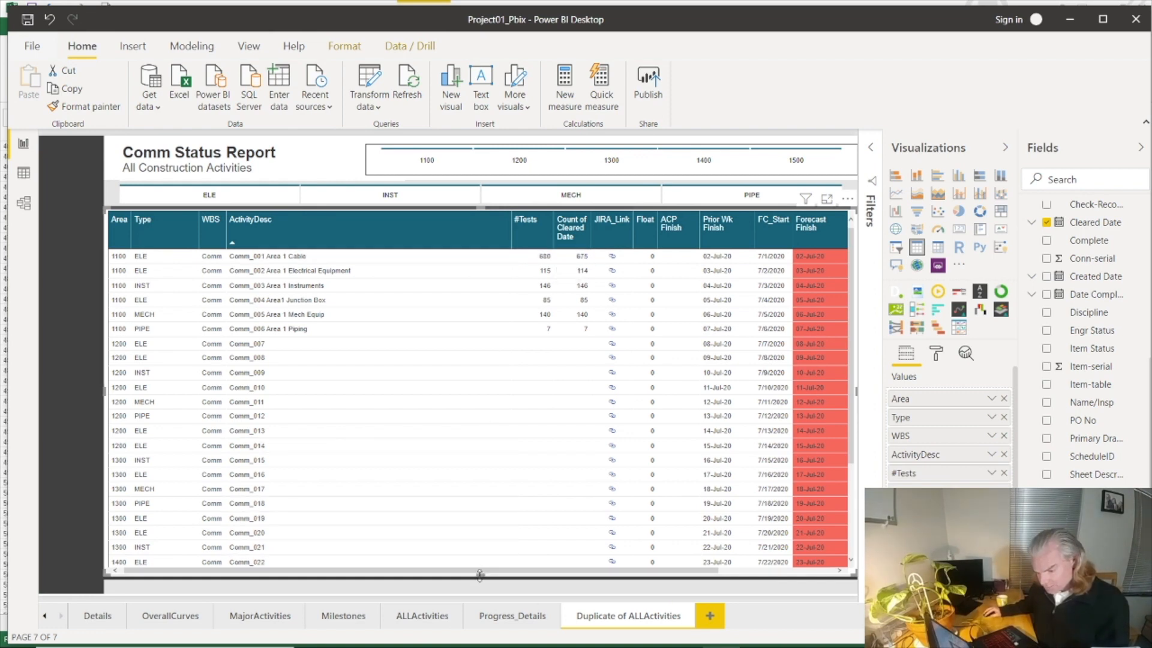
Step: Shorten the activity table so it shows about six rows and leaves the lower half of the page empty
drag(482, 555, 483, 357)
scroll(438, 324, down, 1)
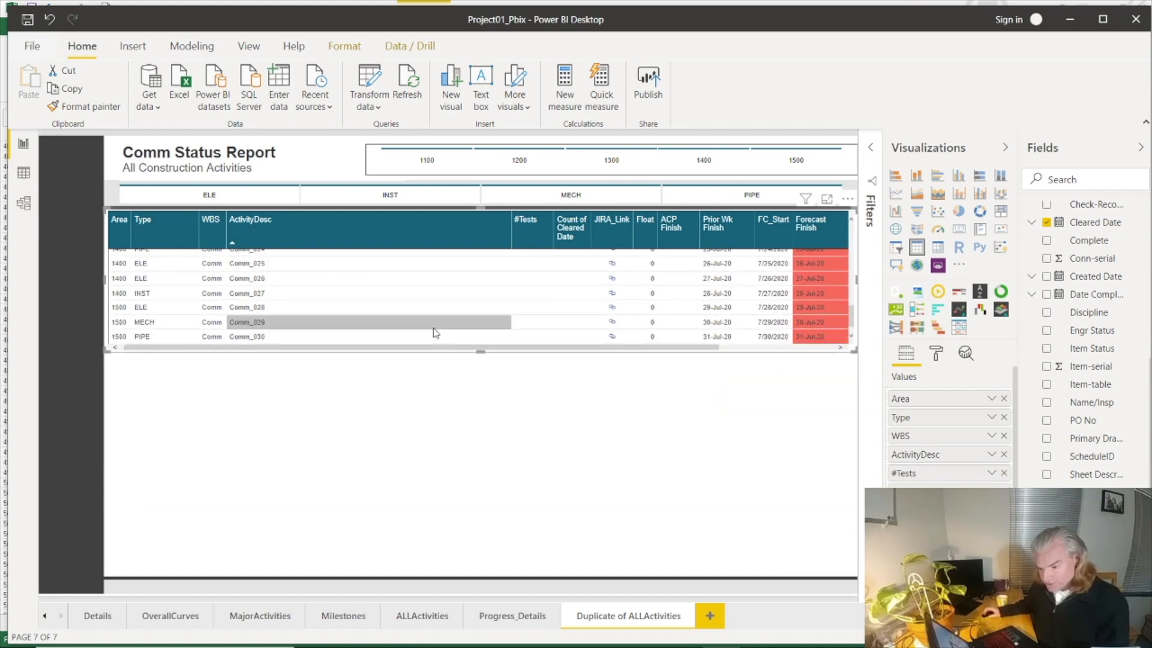
scroll(436, 332, up, 1)
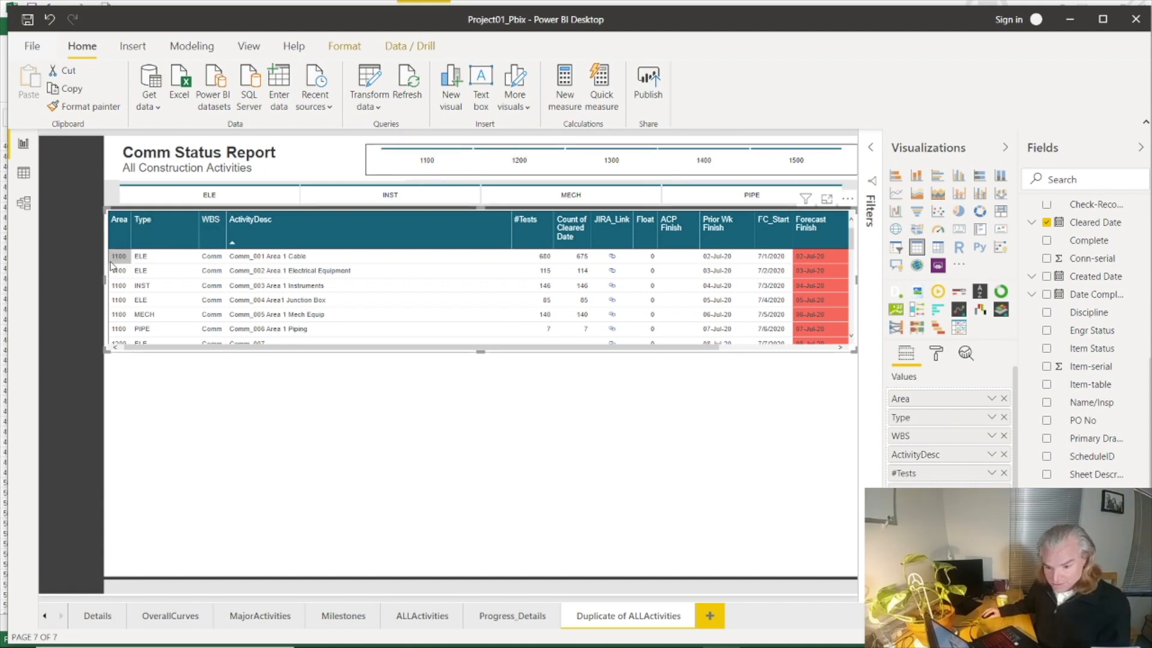
Step: Filter the activity table by areas 1100, 1200, 1300 and 1400 in turn, finishing with area 1100 selected
click(409, 161)
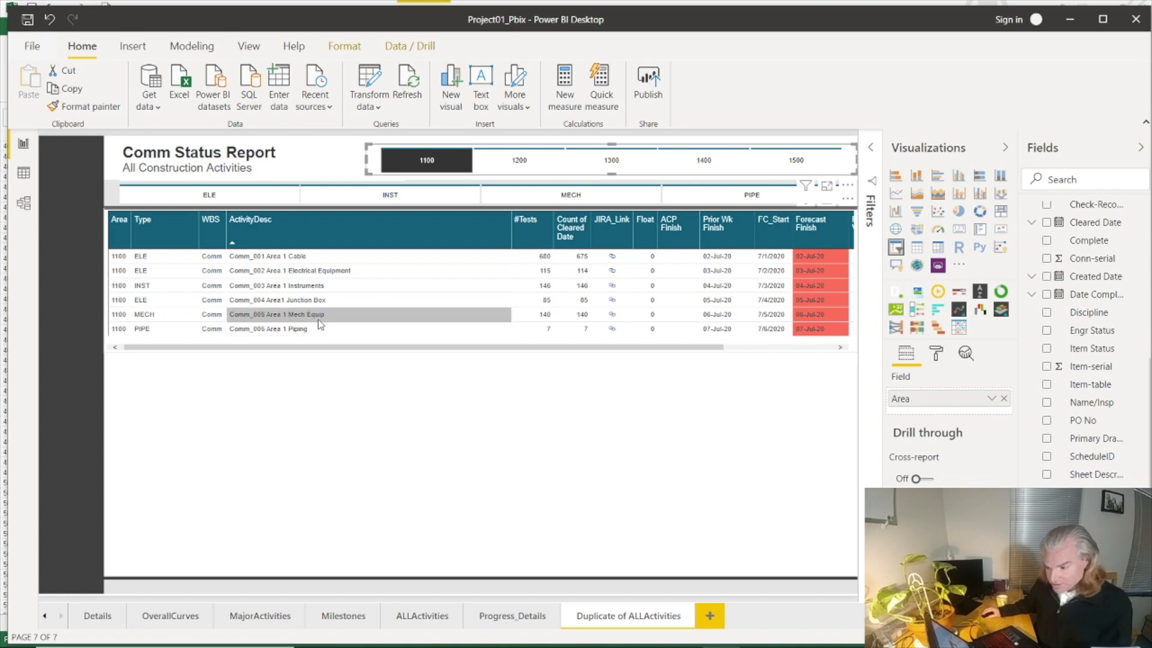
click(504, 162)
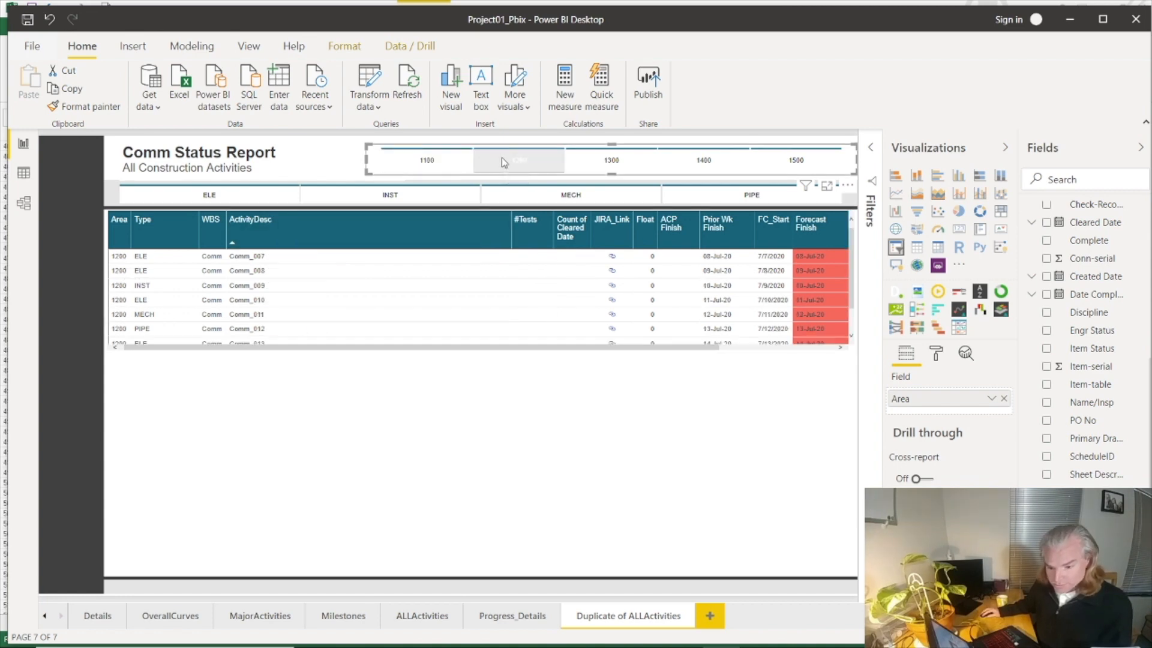
click(603, 163)
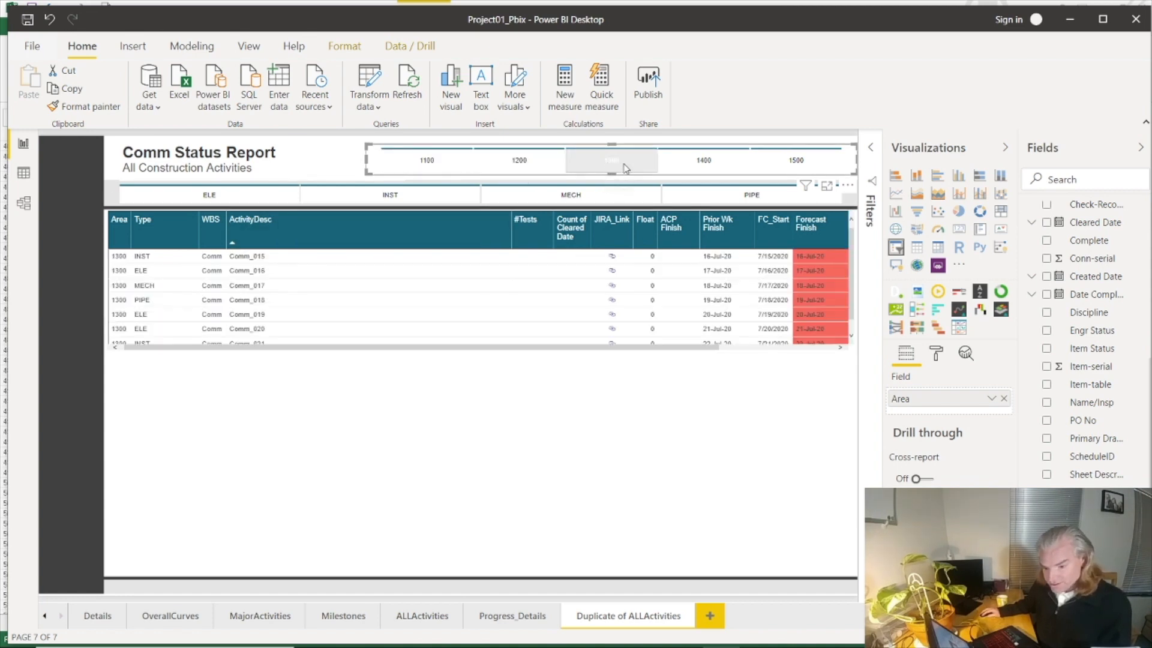
click(695, 169)
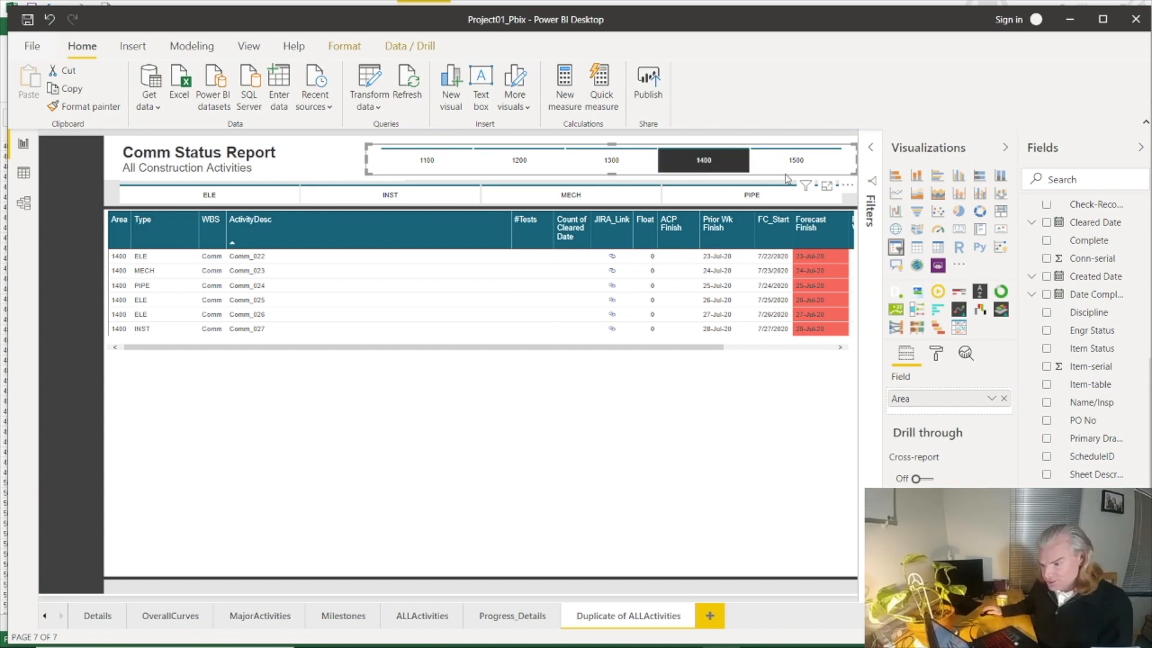
click(409, 163)
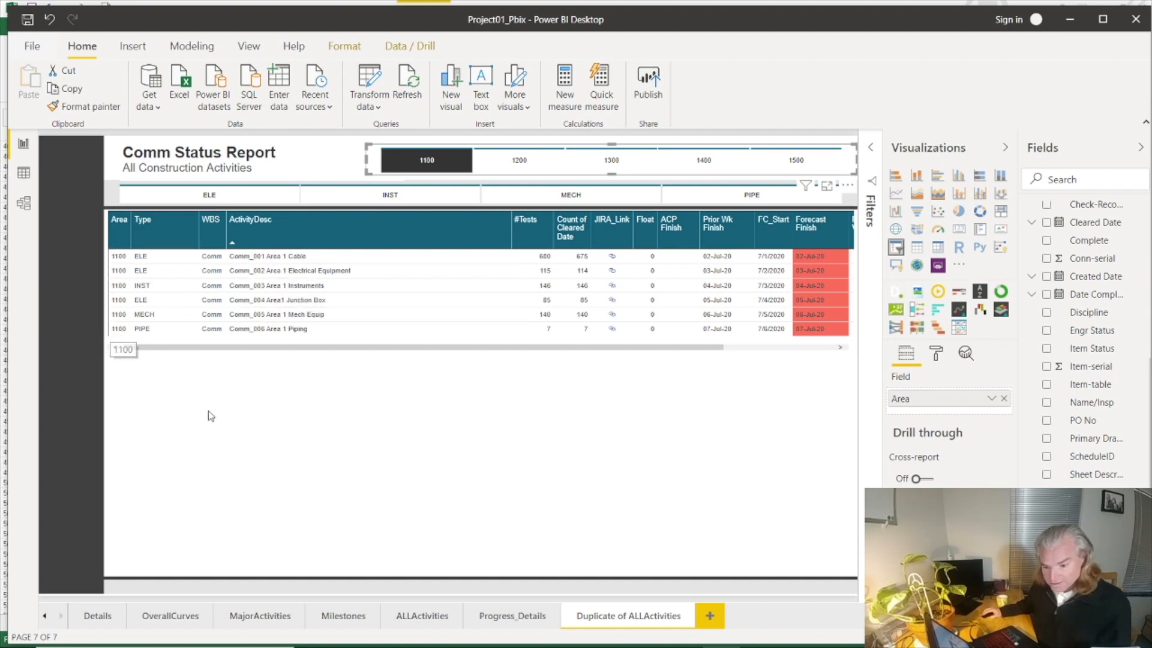
Step: Duplicate the activity table and place the copy in the empty lower half of the page, directly below the original
click(268, 377)
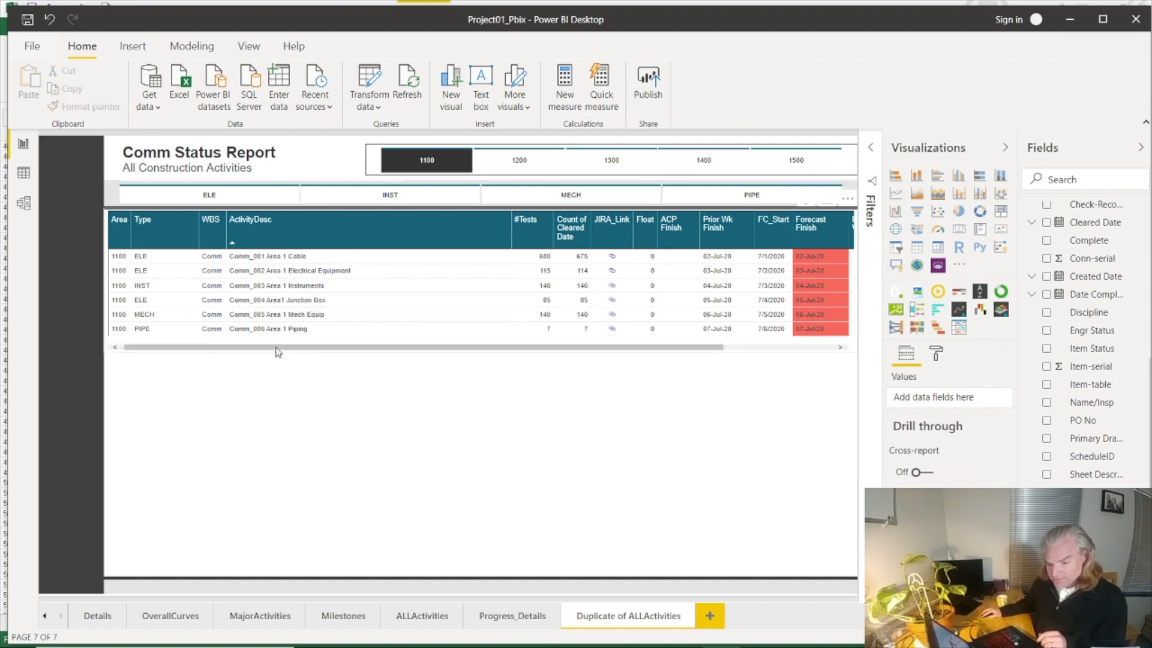
click(278, 351)
key(ctrl+c)
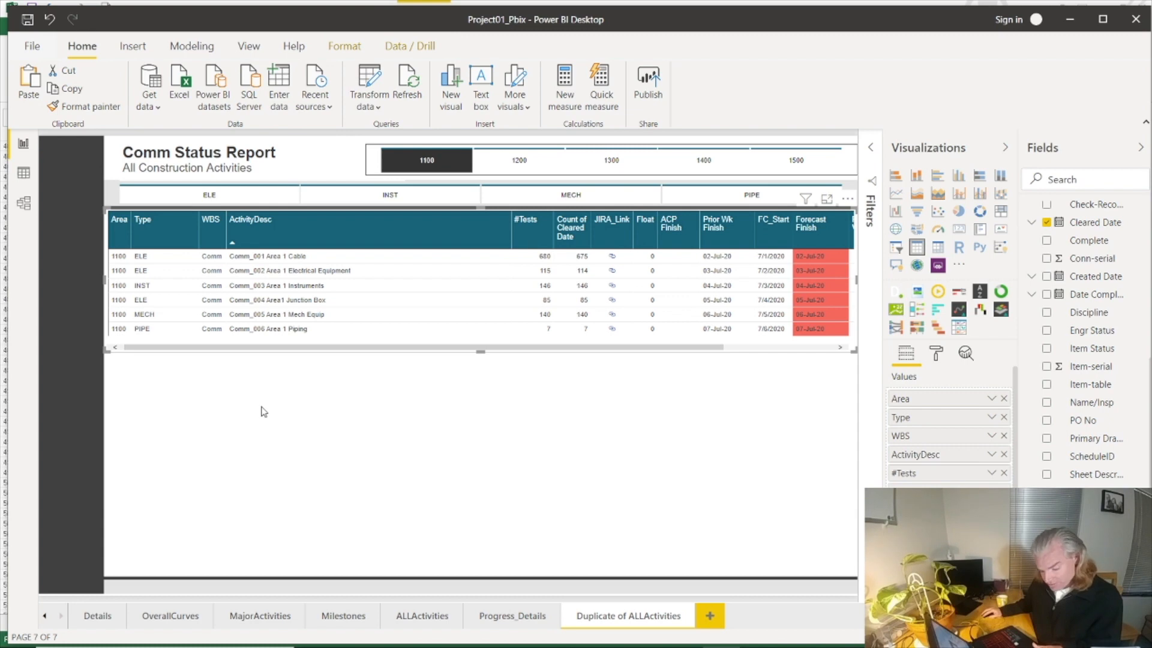
click(264, 411)
key(ctrl+v)
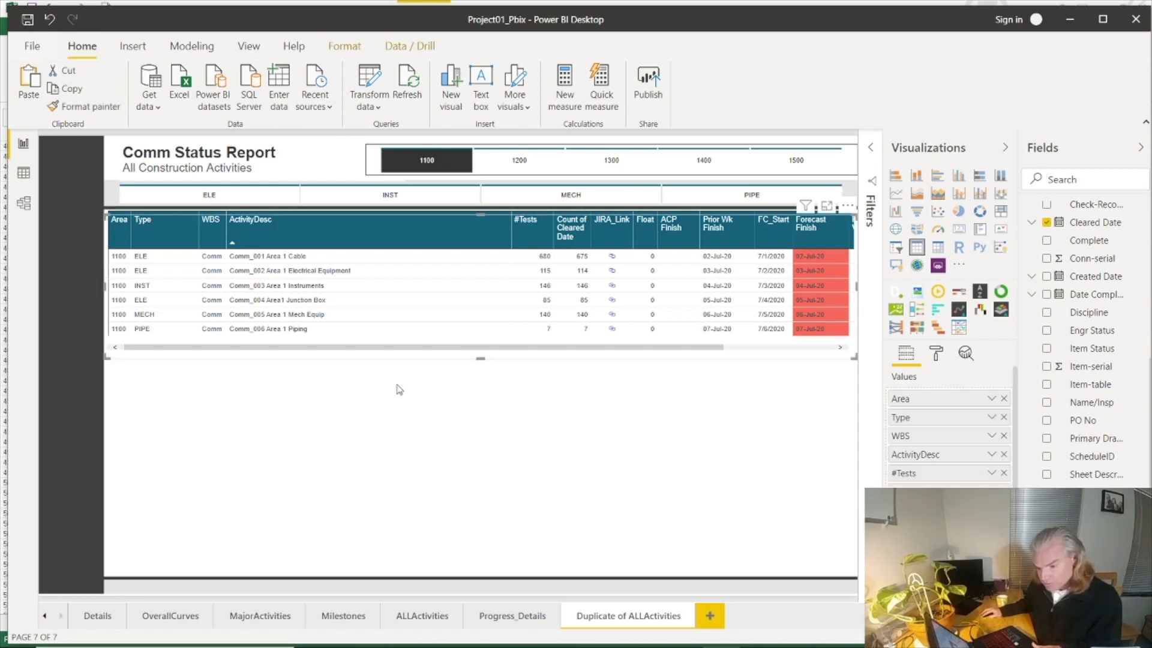
drag(422, 358, 479, 573)
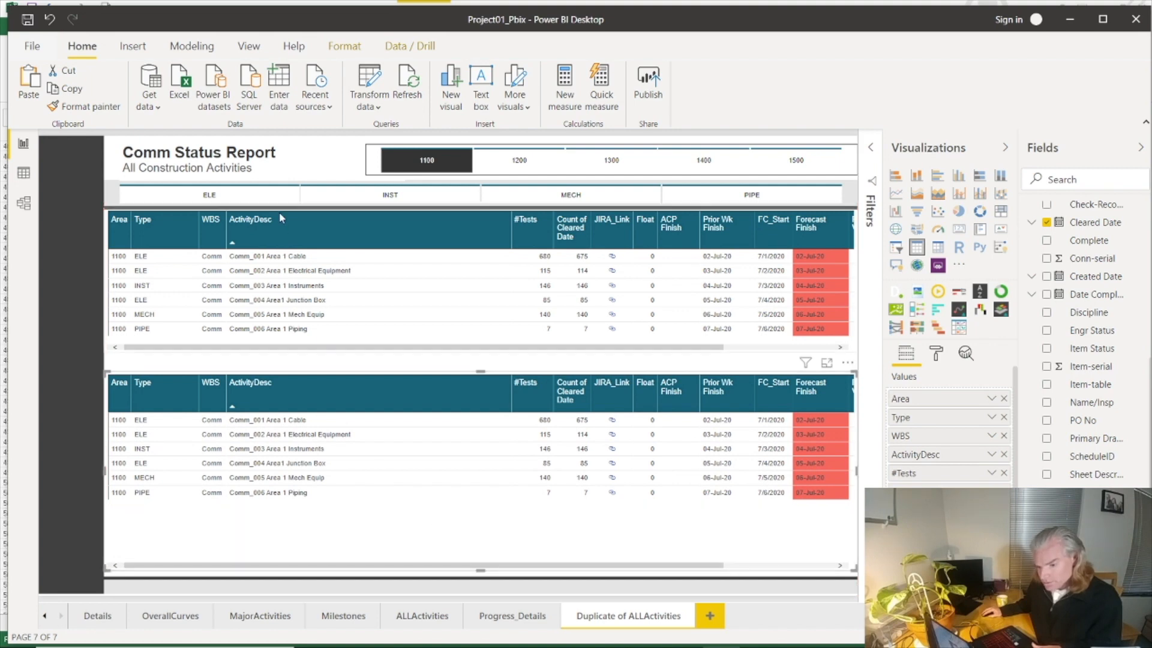
Step: Duplicate the Comm Status Report title text box and place the copy between the two tables, aligned with their left edge
click(216, 155)
click(204, 143)
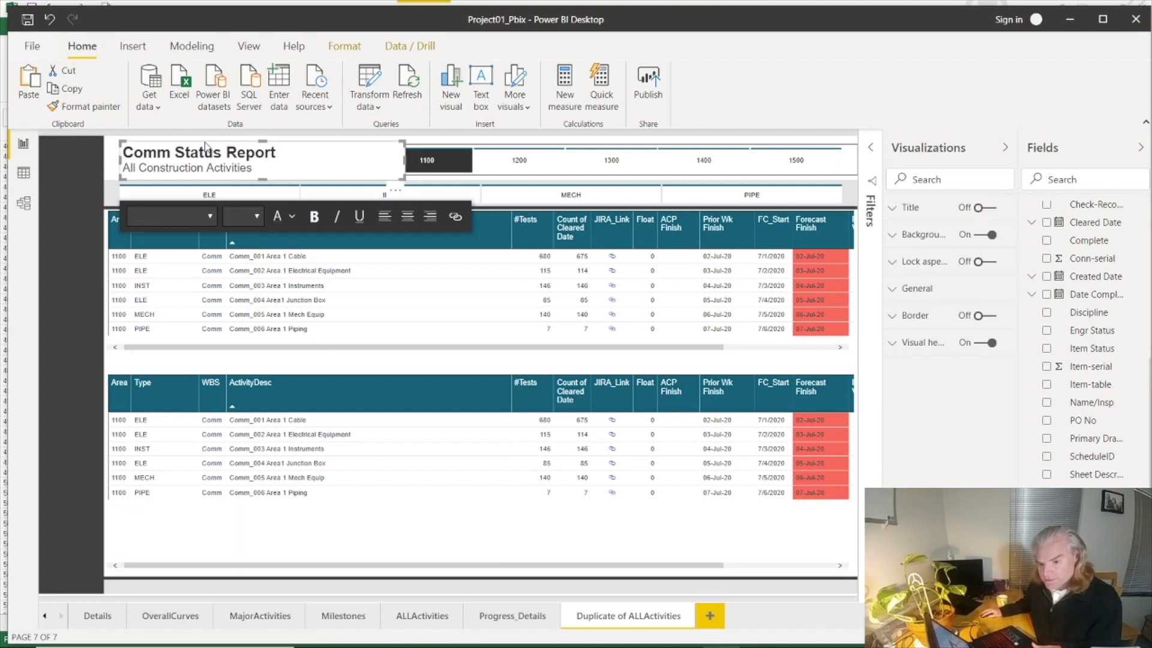
key(ctrl+v)
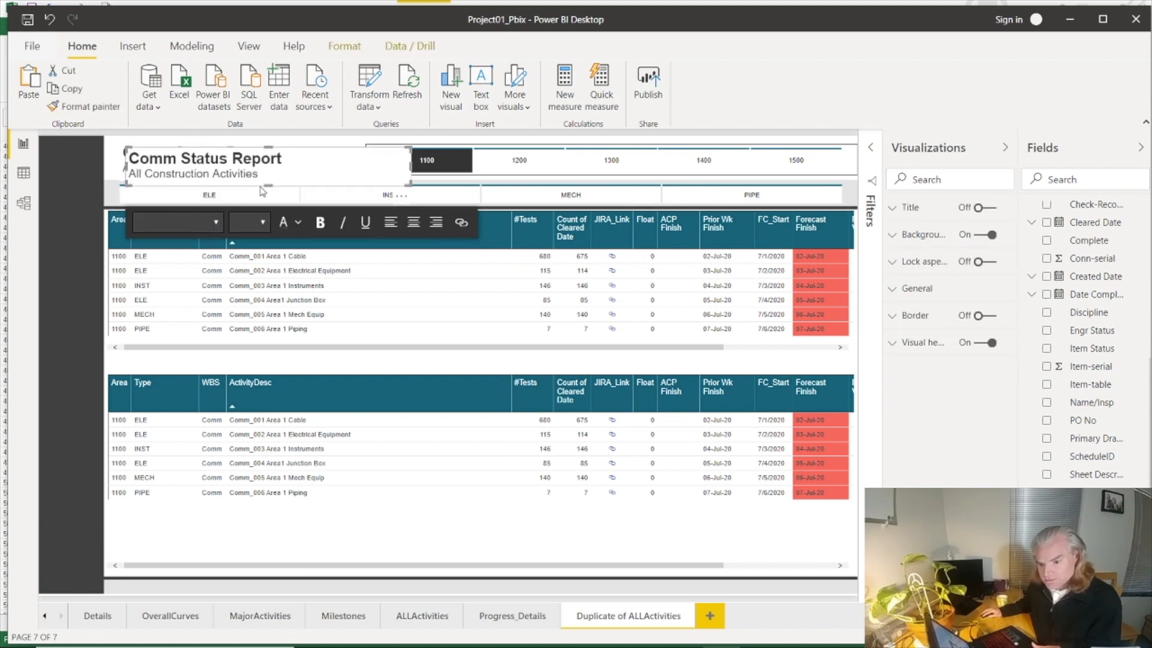
drag(262, 191, 240, 387)
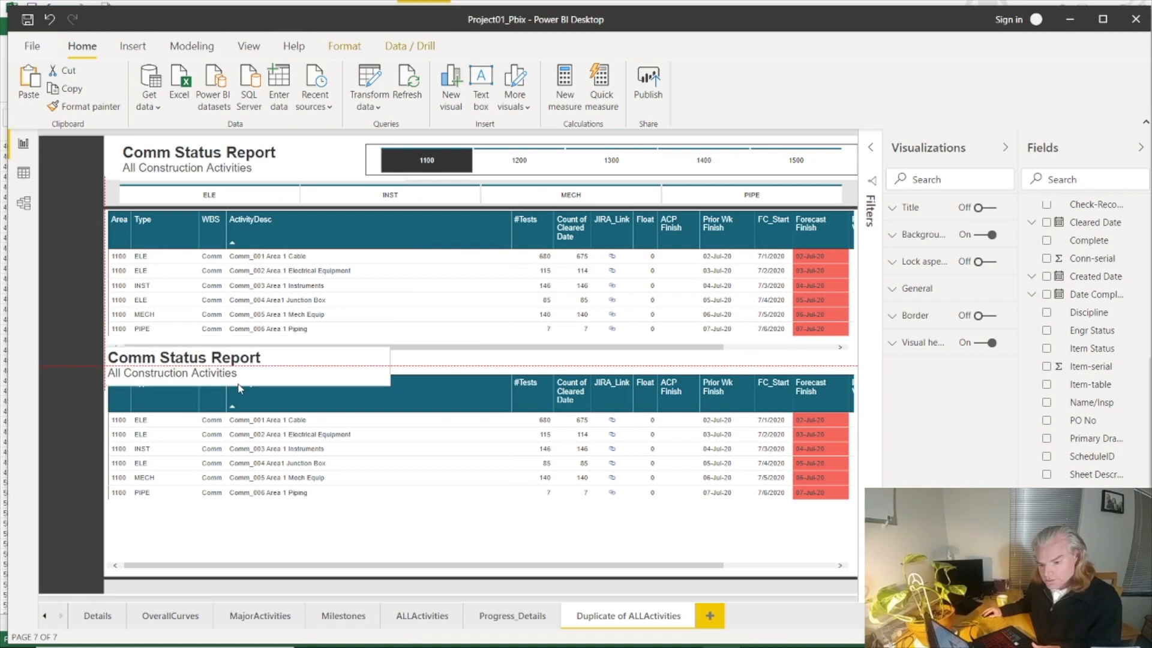
Step: Replace the copied title's text with "Detail Commissioning Items" and shorten its text box to clear the lower table's header
click(180, 360)
key(ctrl+a)
text(Destail Test)
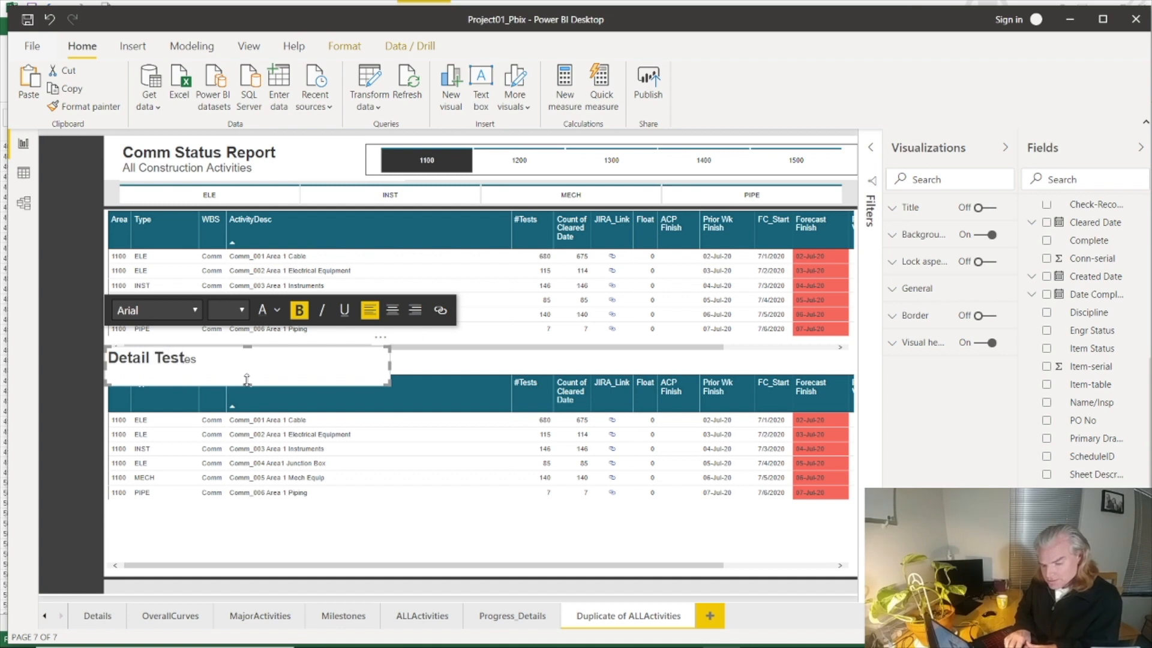
key(BackSpace)
key(BackSpace)
key(BackSpace)
key(BackSpace)
text(Commissioning IT)
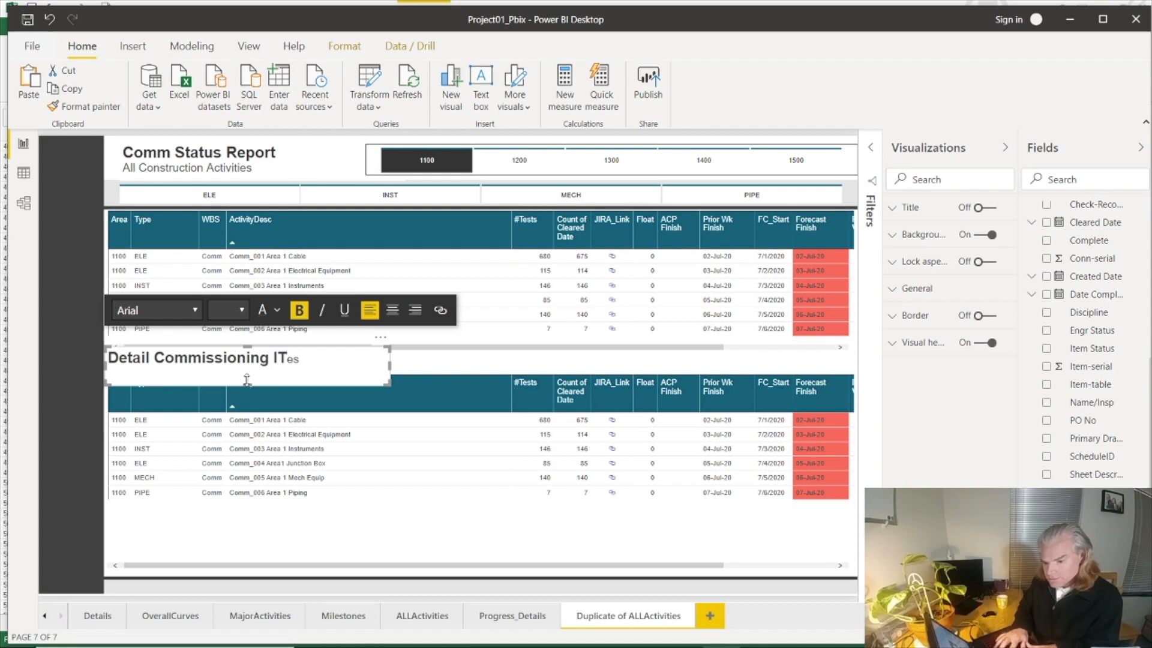
key(BackSpace)
text(te)
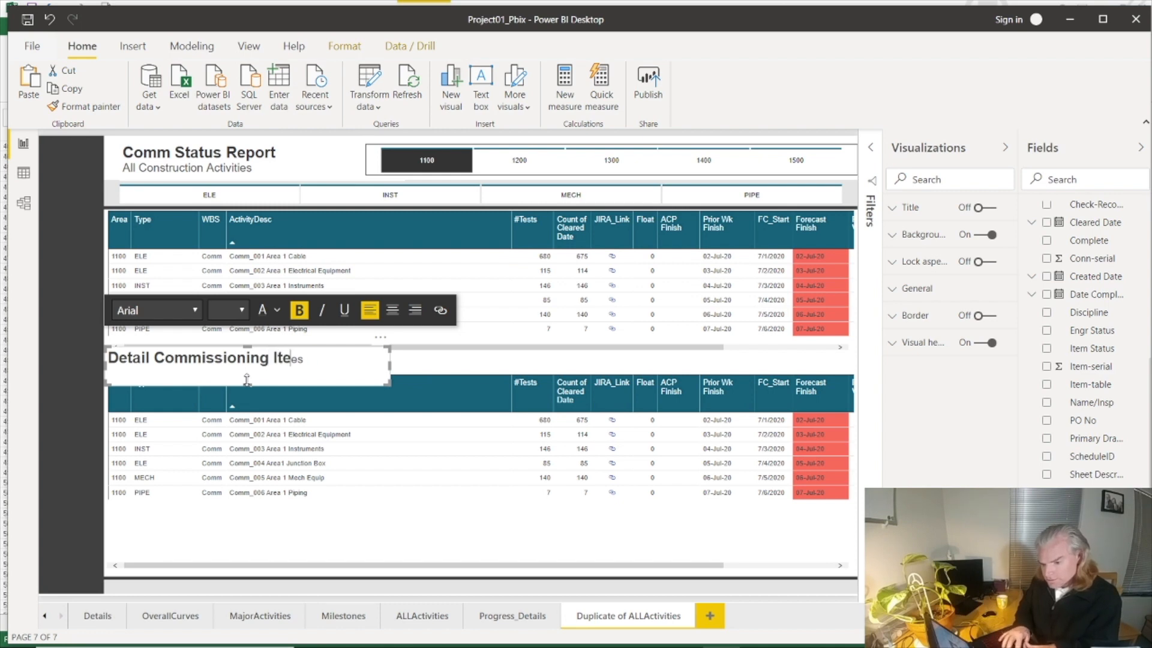
text(ms)
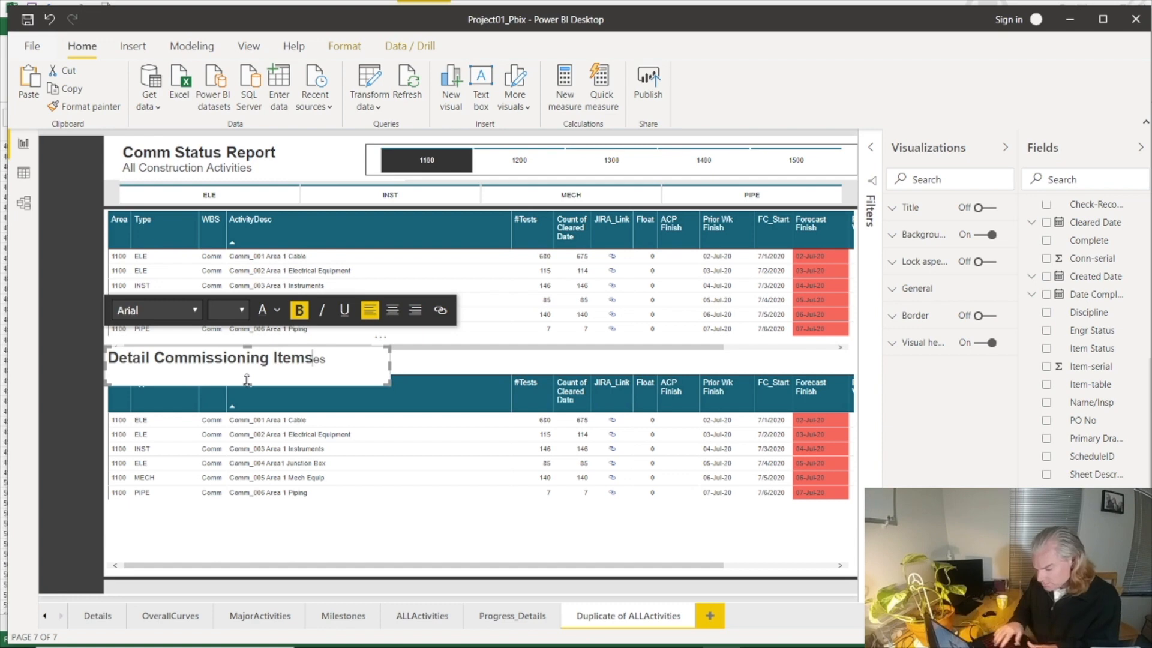
key(Delete)
key(Delete)
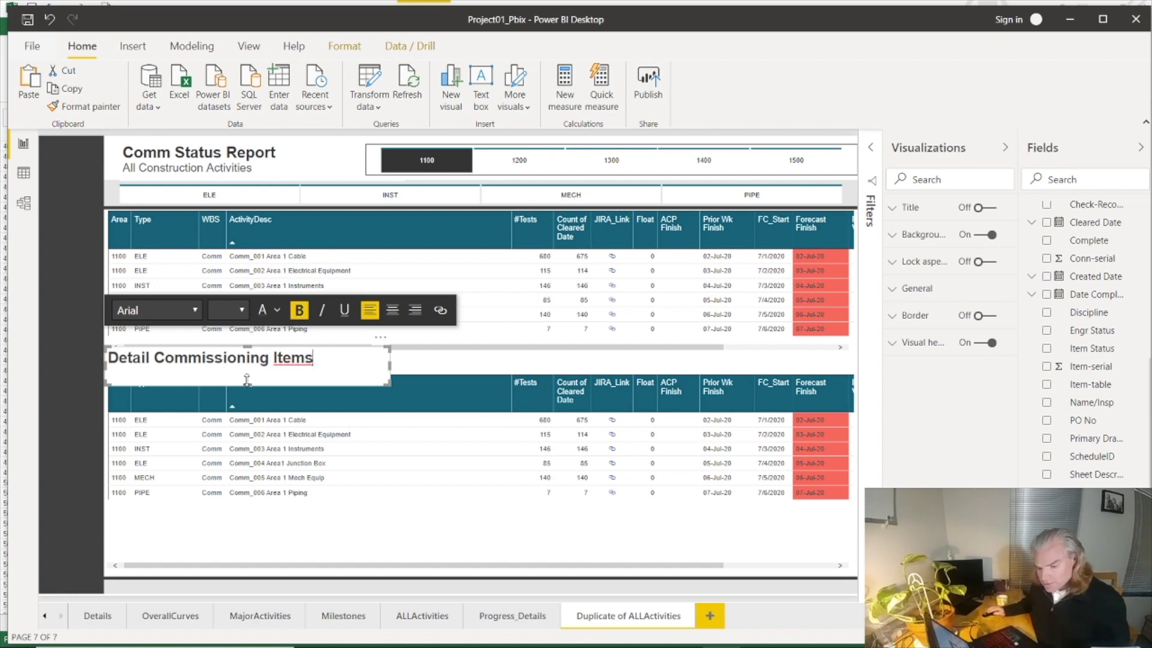
drag(247, 381, 254, 373)
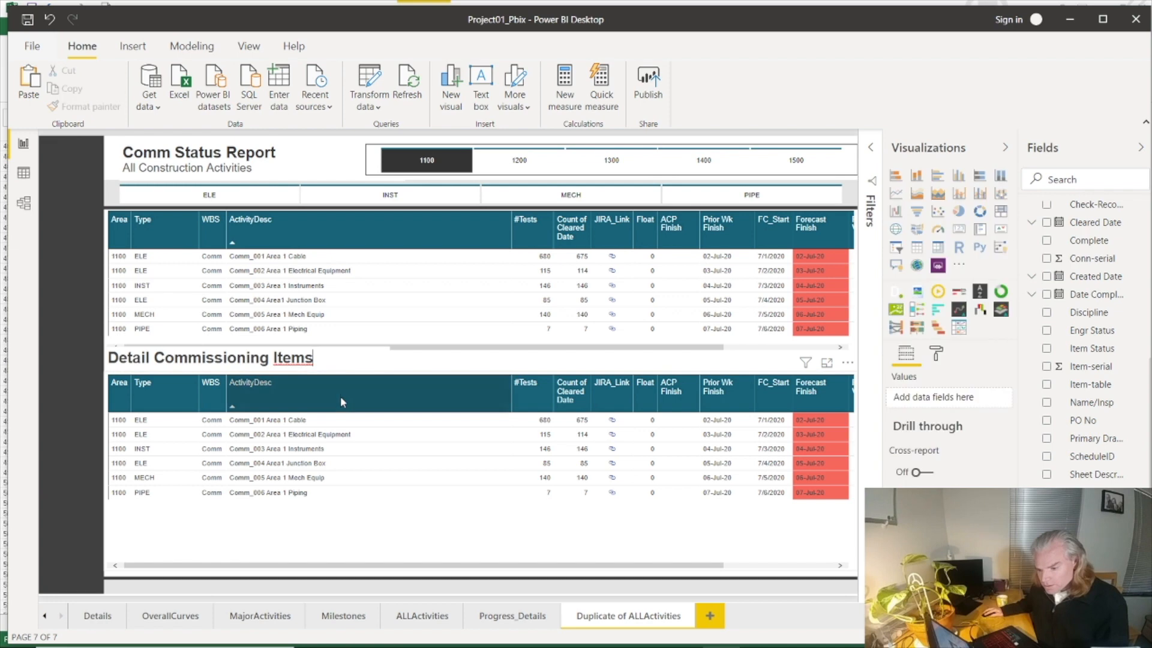
Step: Remove every field after ActivityDesc from the lower table, keeping only Area, Type, WBS and ActivityDesc
click(403, 378)
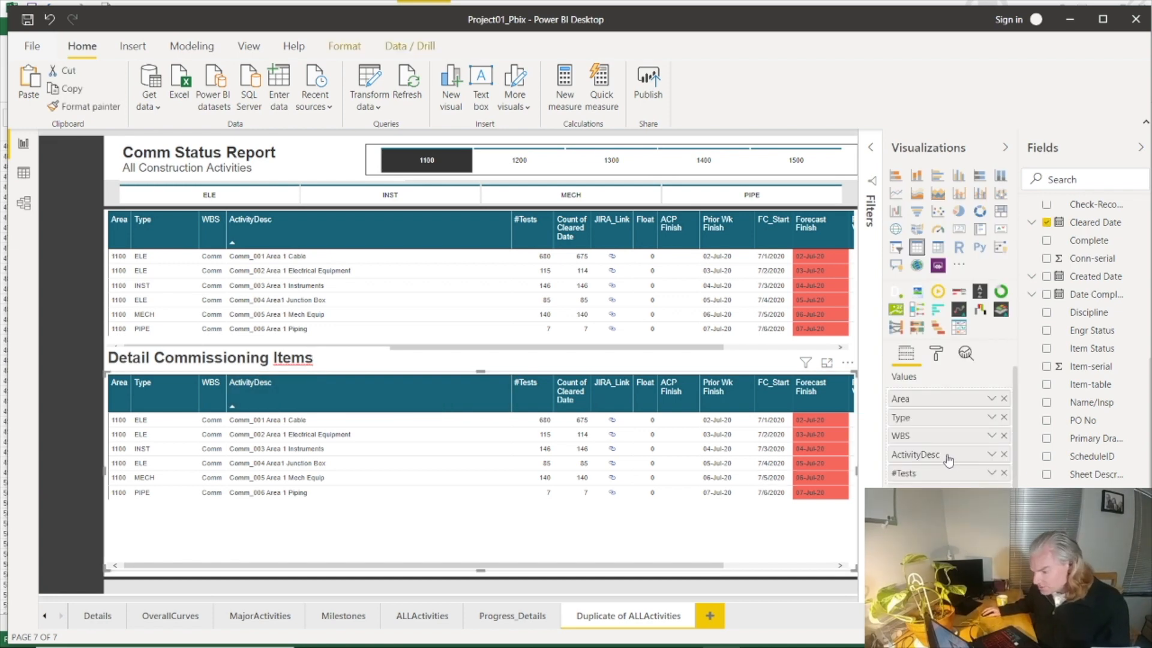
click(1003, 473)
click(1004, 473)
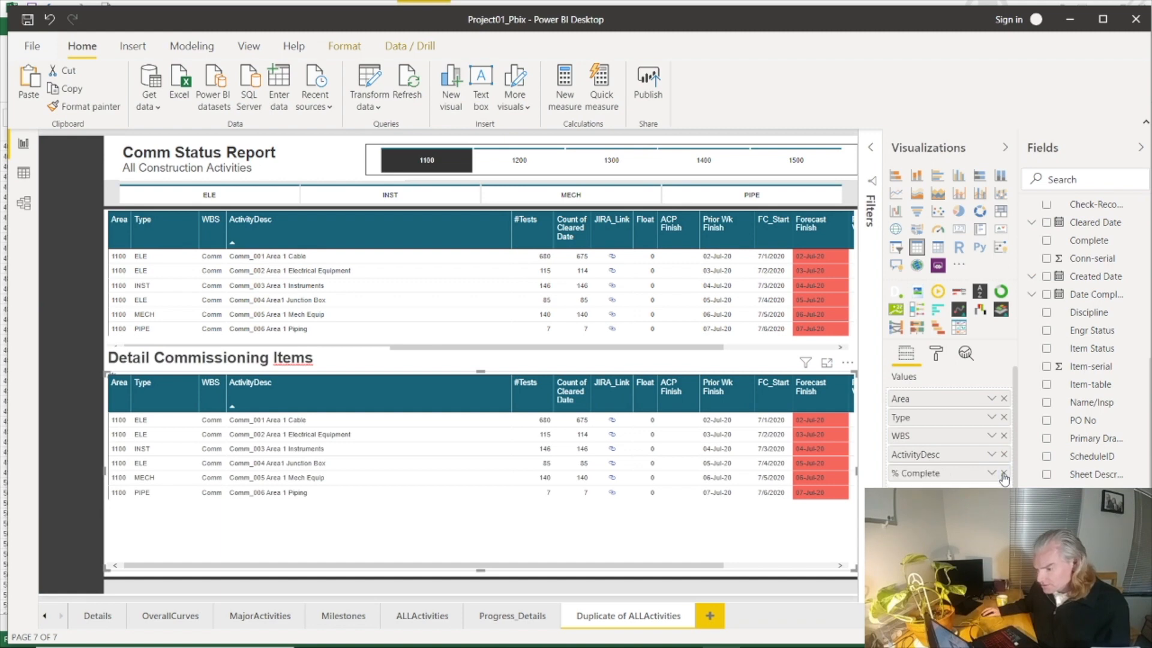
click(1004, 473)
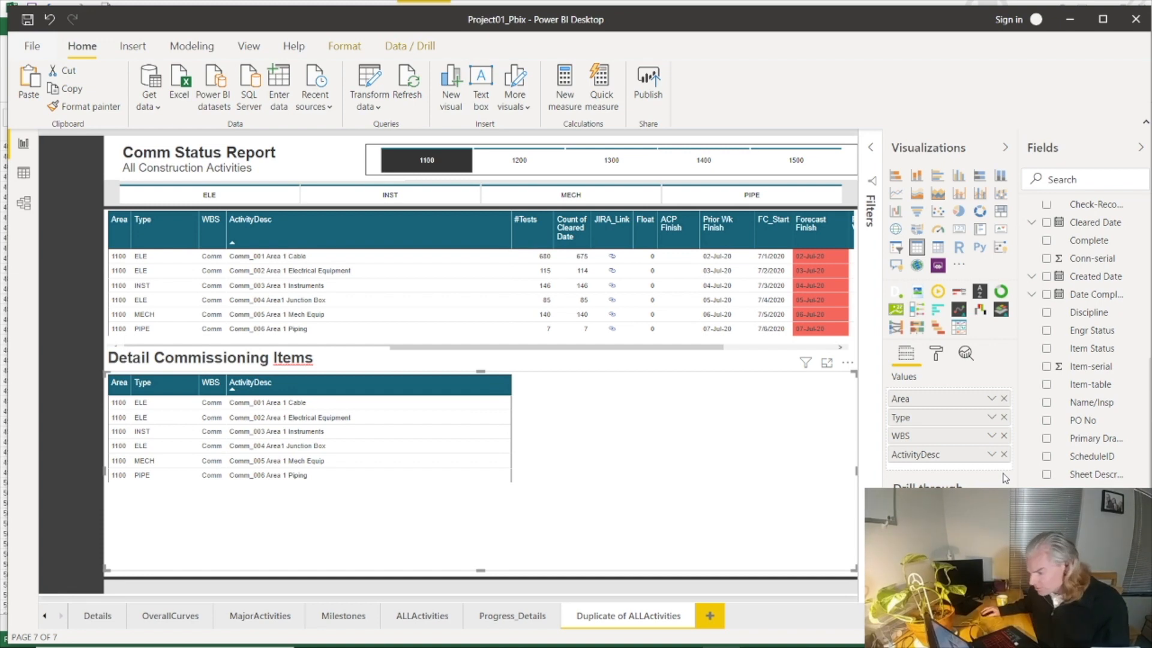
Step: Add Tag No, TAG Description and Cleared Date from tbl_commissioning to the lower table after ActivityDesc
drag(948, 483, 946, 472)
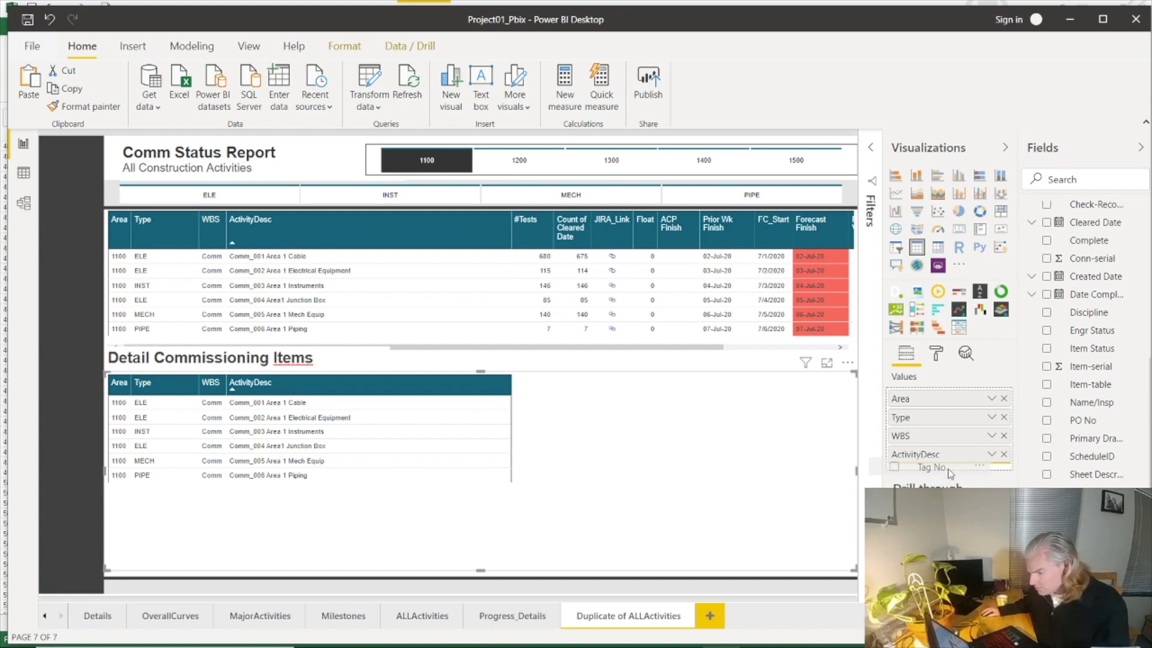
drag(1097, 509, 948, 485)
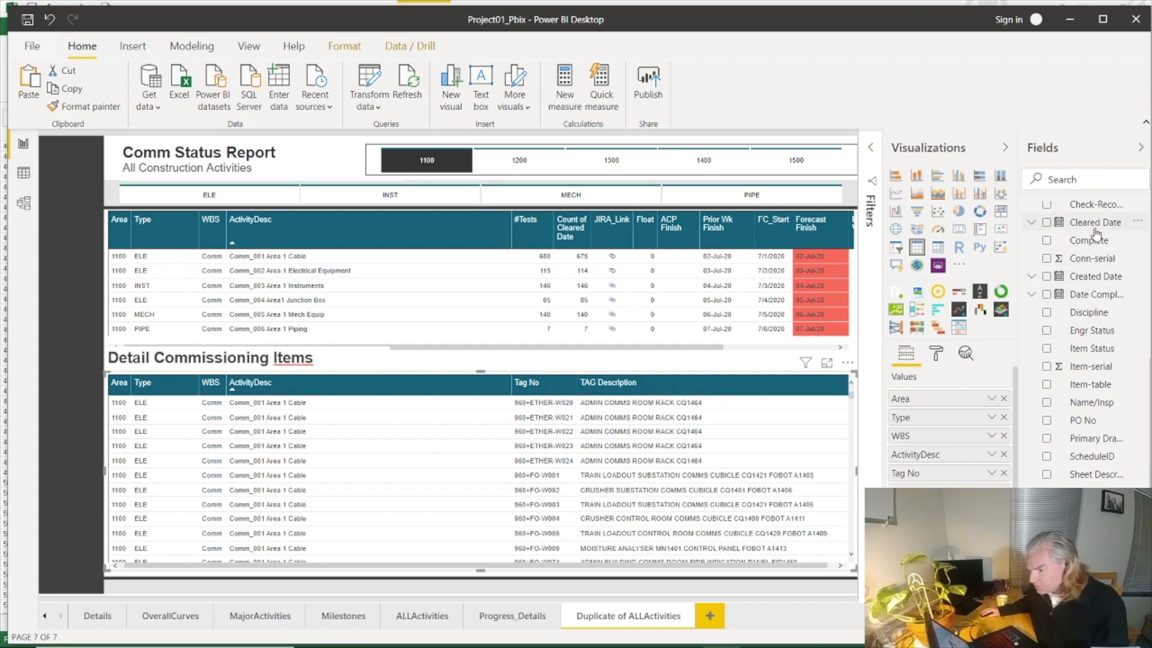
click(1060, 223)
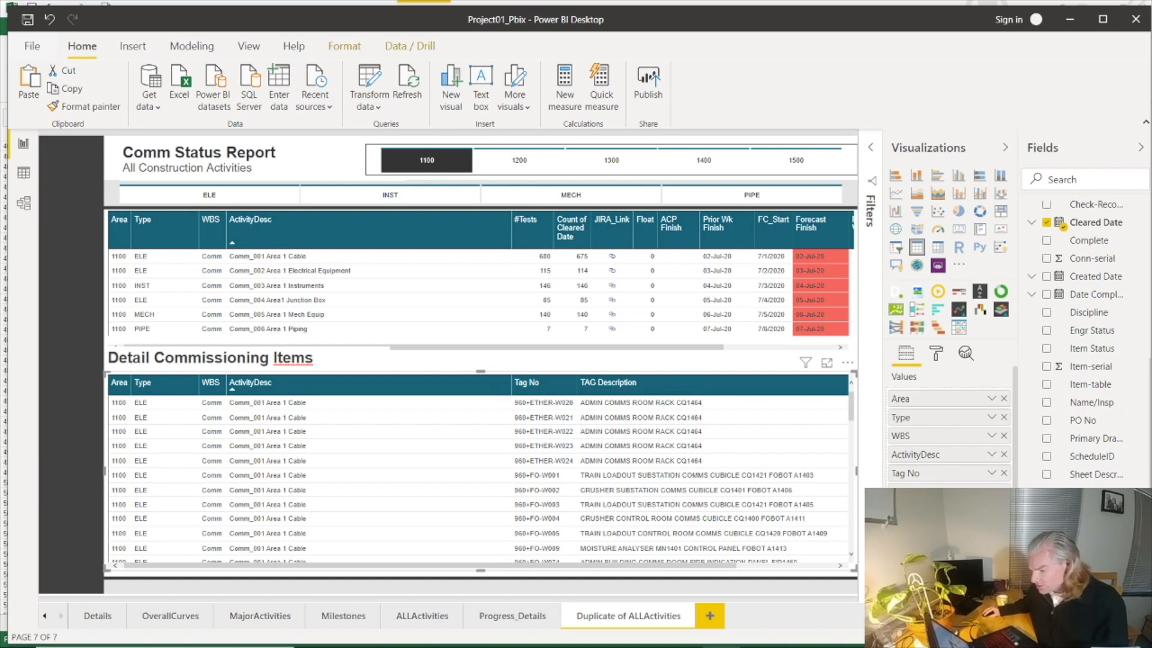
Step: Switch Cleared Date in the lower table from date hierarchy to plain date and narrow the ActivityDesc column to fit all columns
click(991, 510)
click(1015, 484)
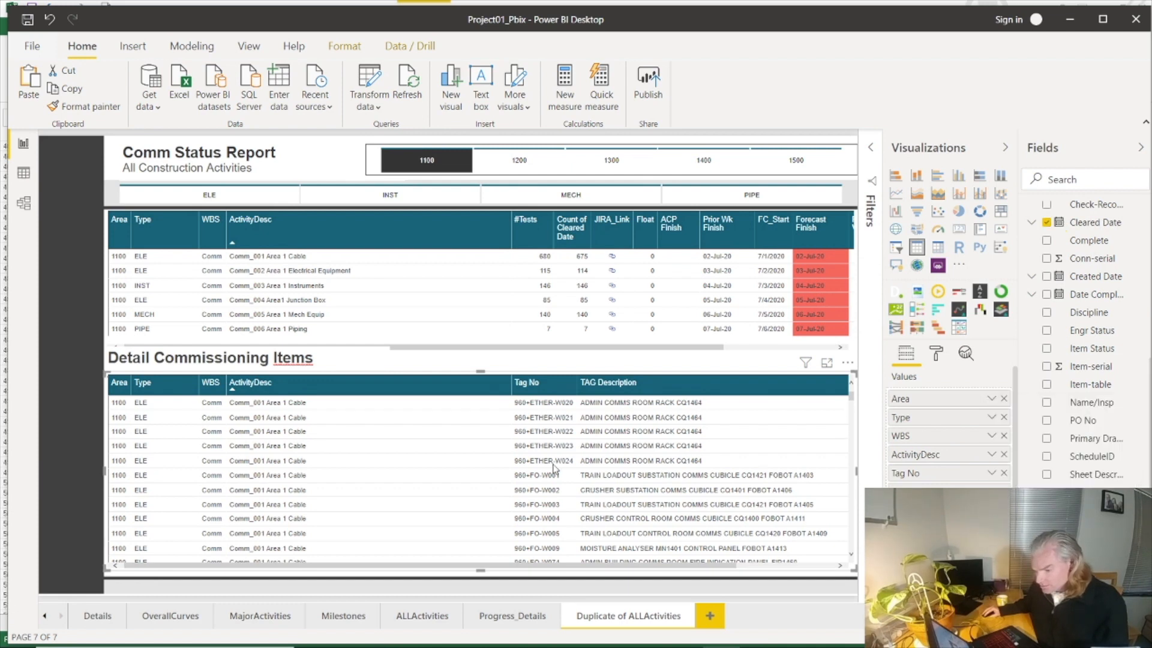
drag(511, 385, 370, 392)
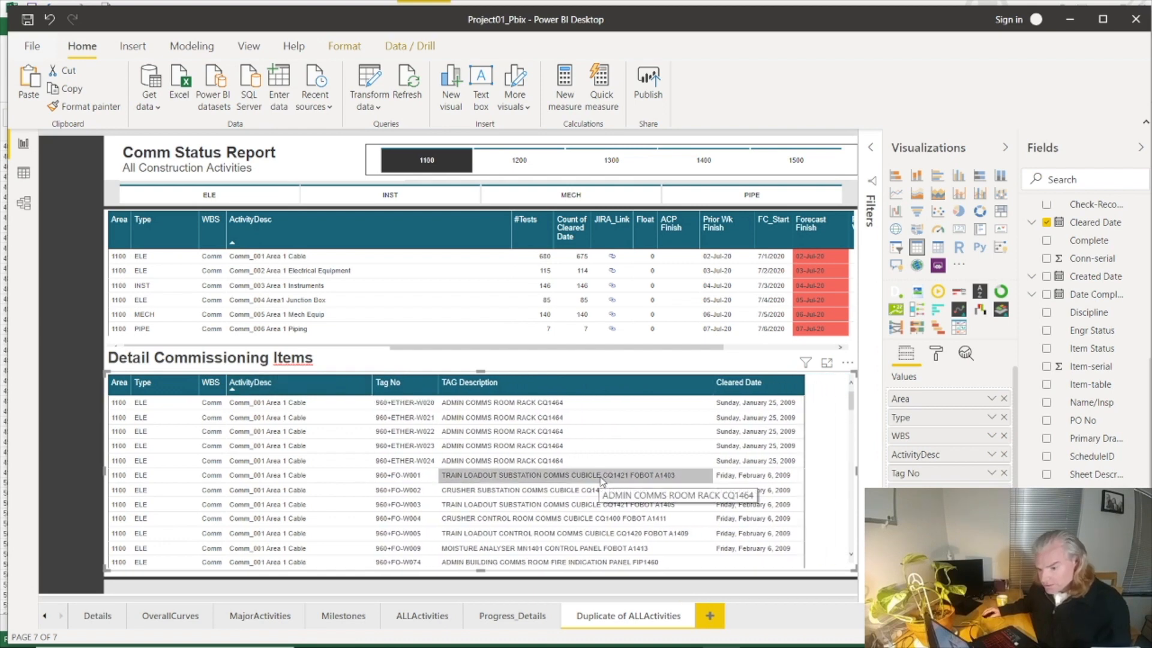
Step: Cross-filter the detail table by Comm_002 Area 1 Electrical Equipment and sort it by Cleared Date in ascending order
click(322, 271)
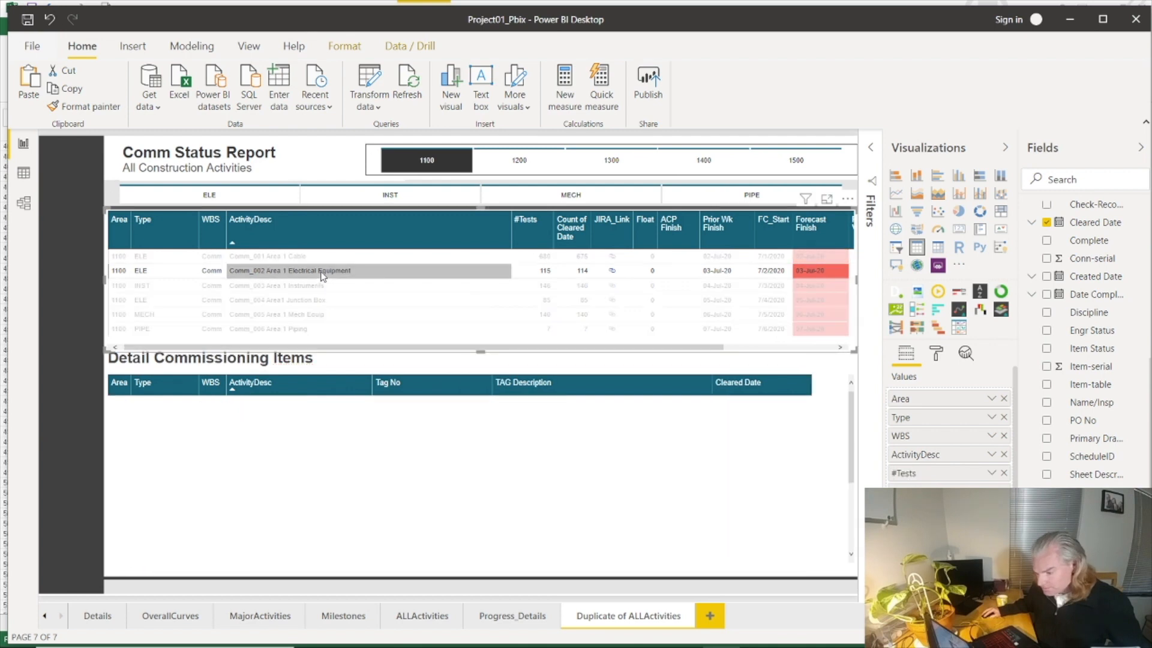
click(744, 384)
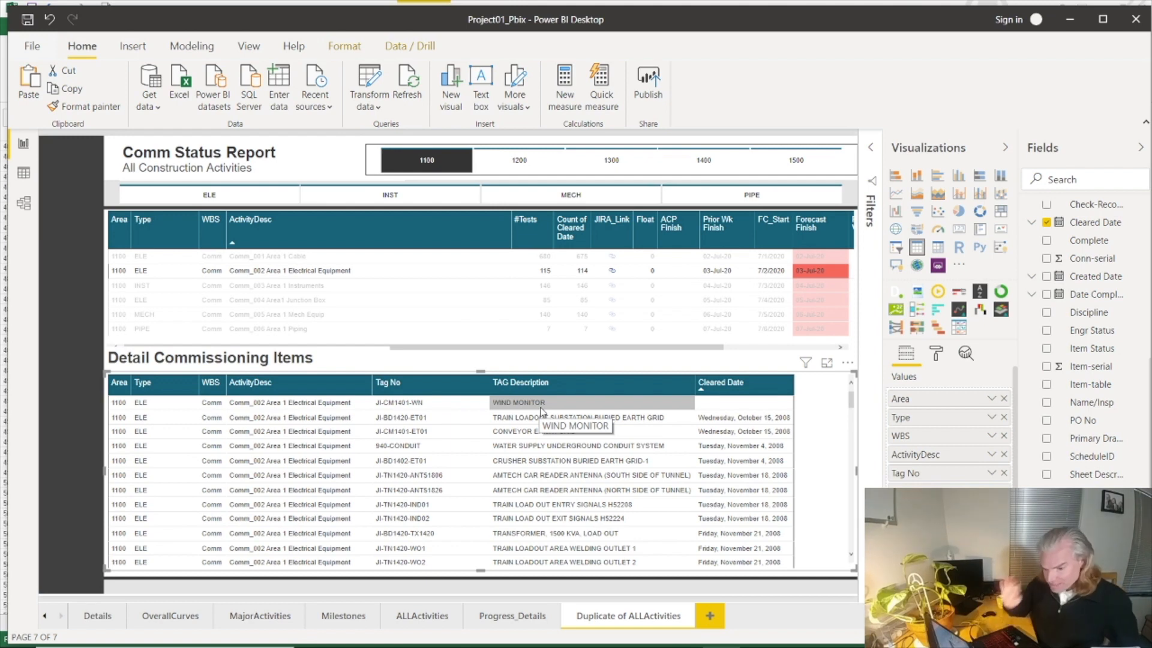
Step: Rename the "Duplicate of ALLActivities" report page as "CommssionDetails"
double_click(603, 618)
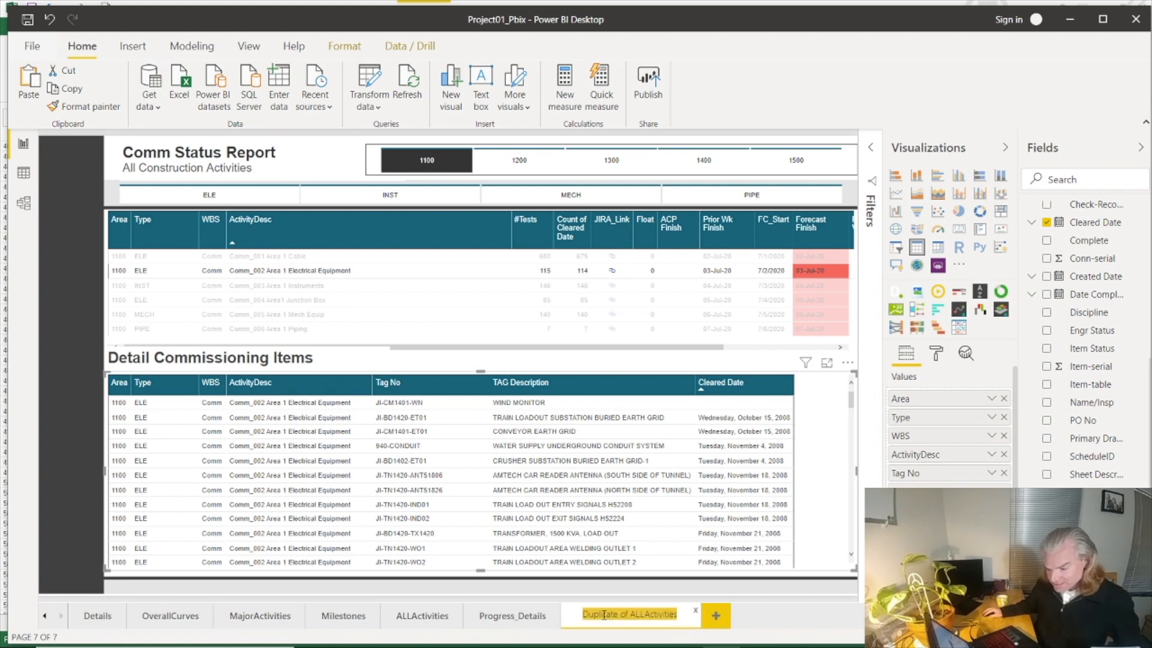
text(d)
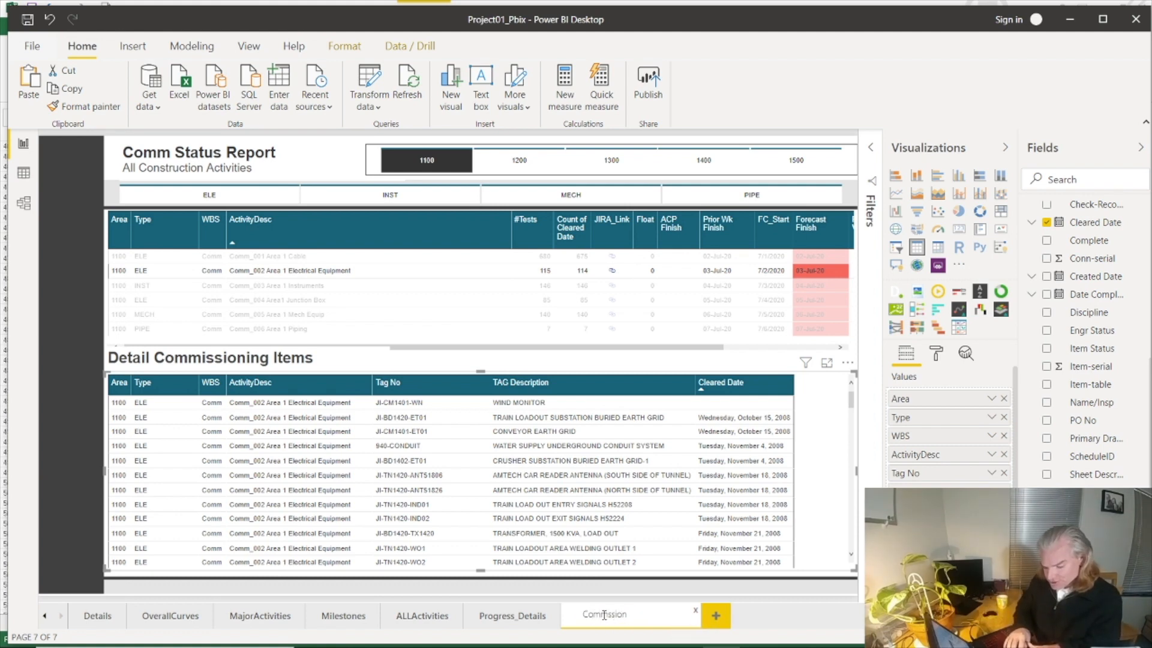
key(Return)
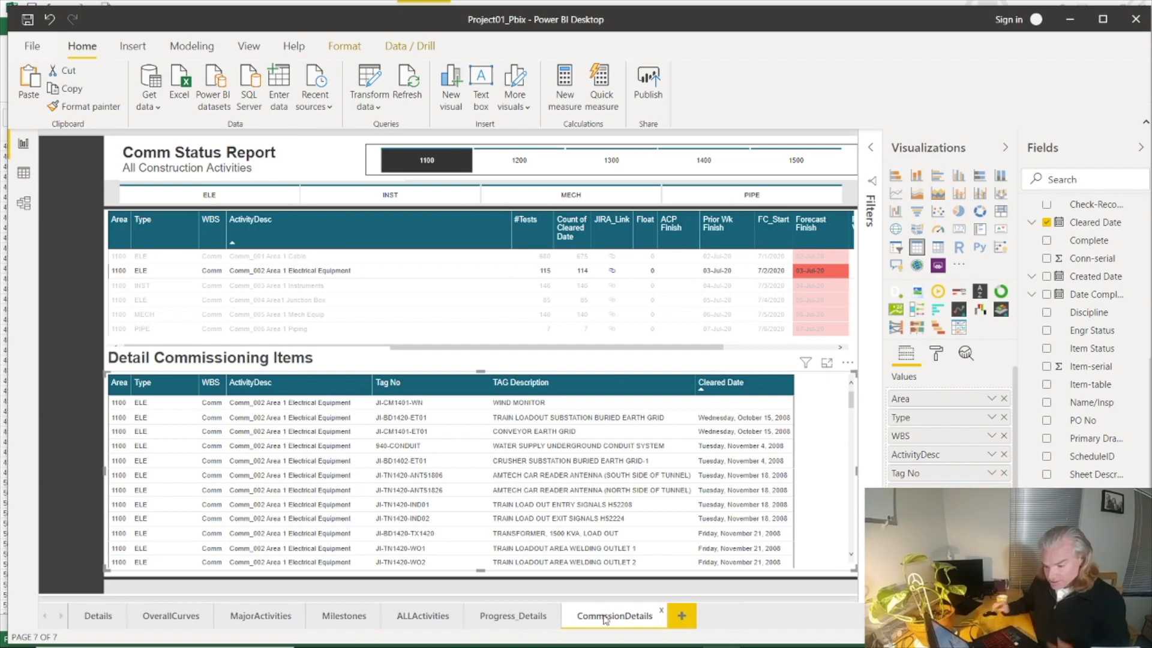
Step: Check the detail items for Comm_001 Area 1 Cable by cross-filtering from the upper table, and clear that selection
click(379, 271)
click(371, 256)
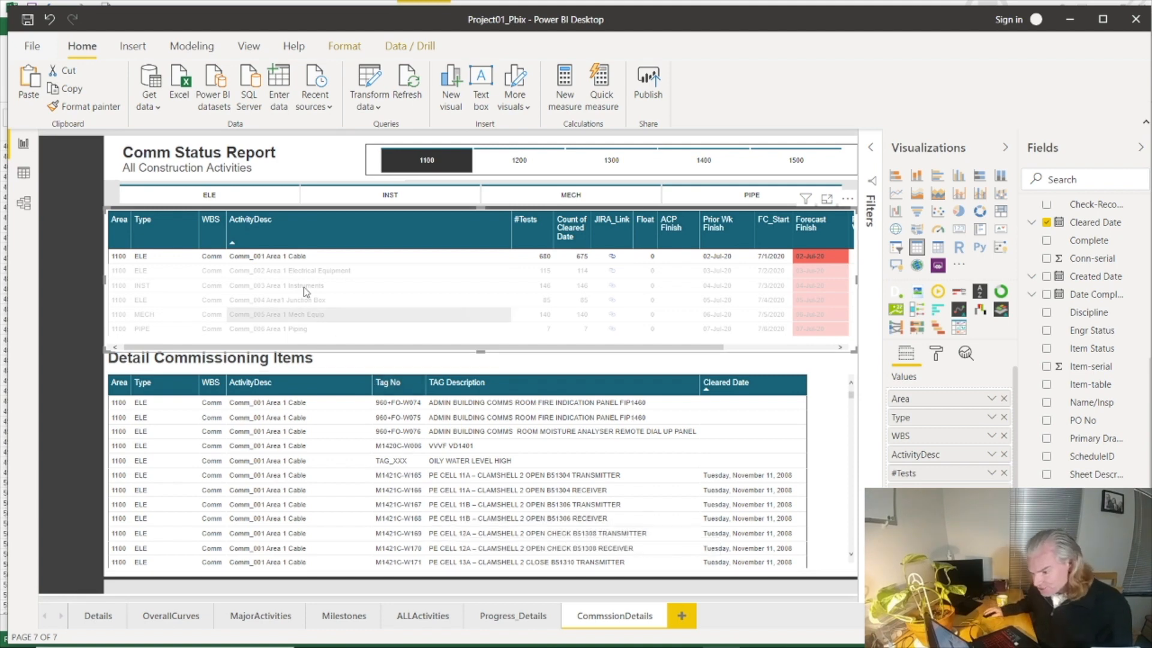
click(312, 258)
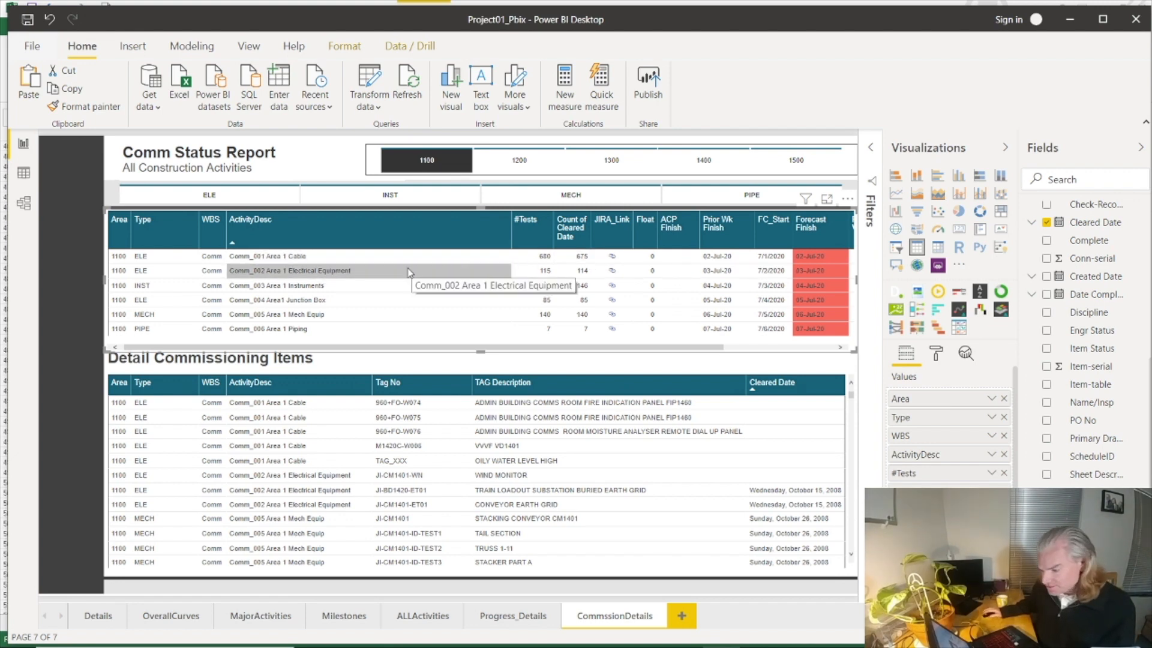
Step: Clear the 1100 area filter and cross-filter the detail table by Comm_001 Area 1 Cable
click(444, 169)
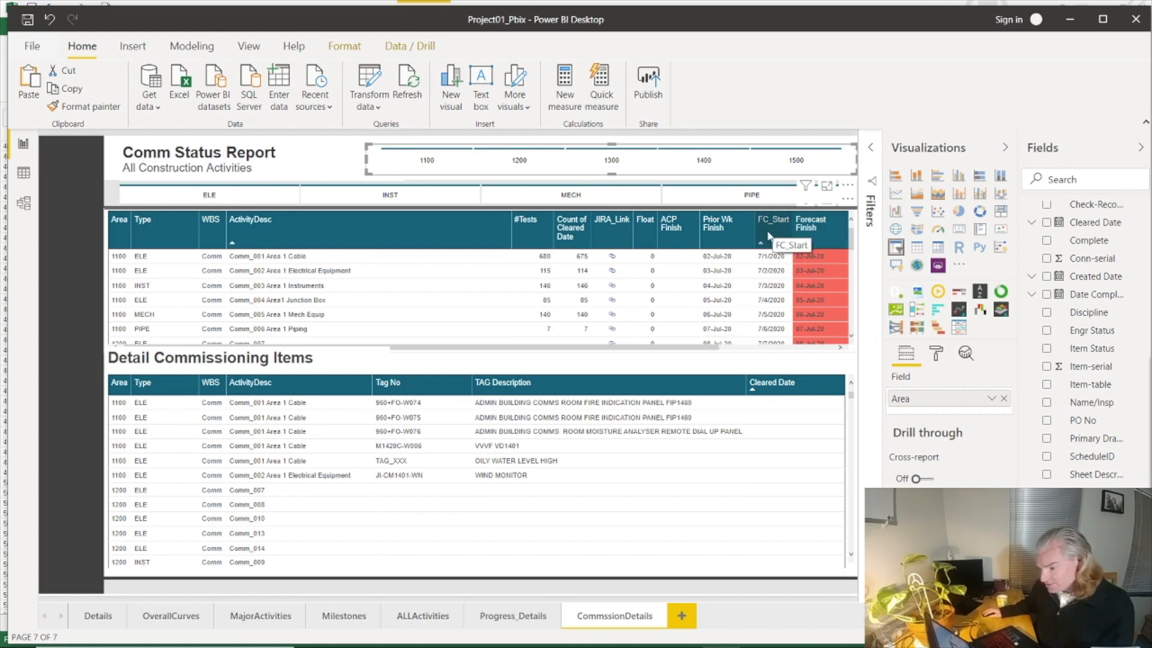
click(815, 258)
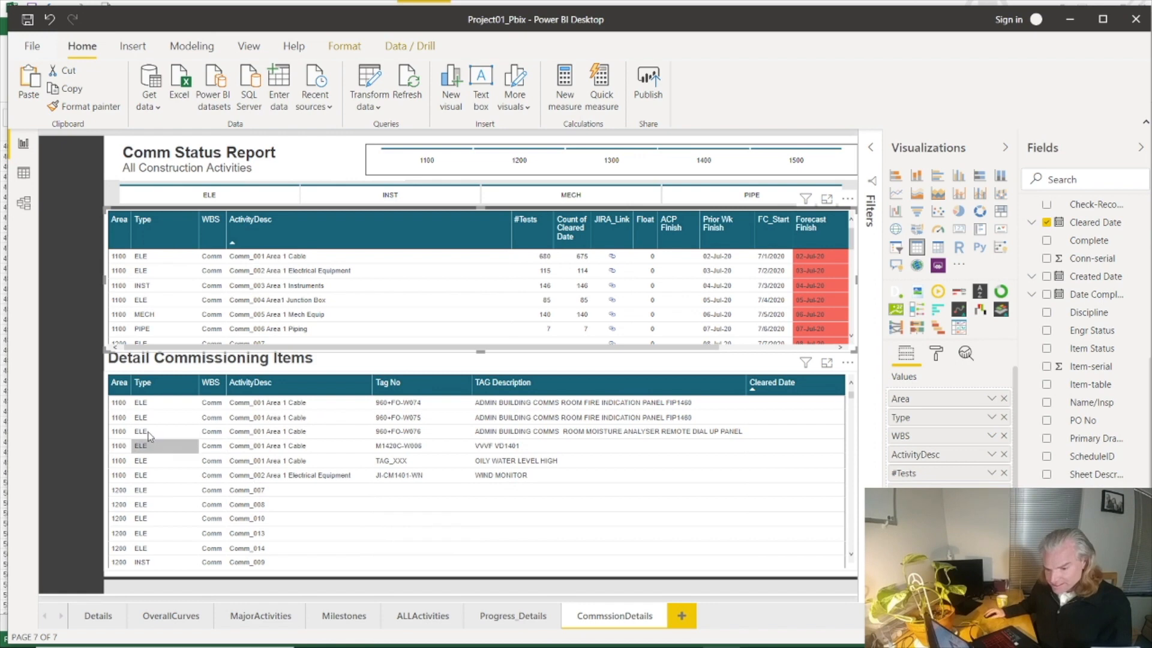
click(267, 258)
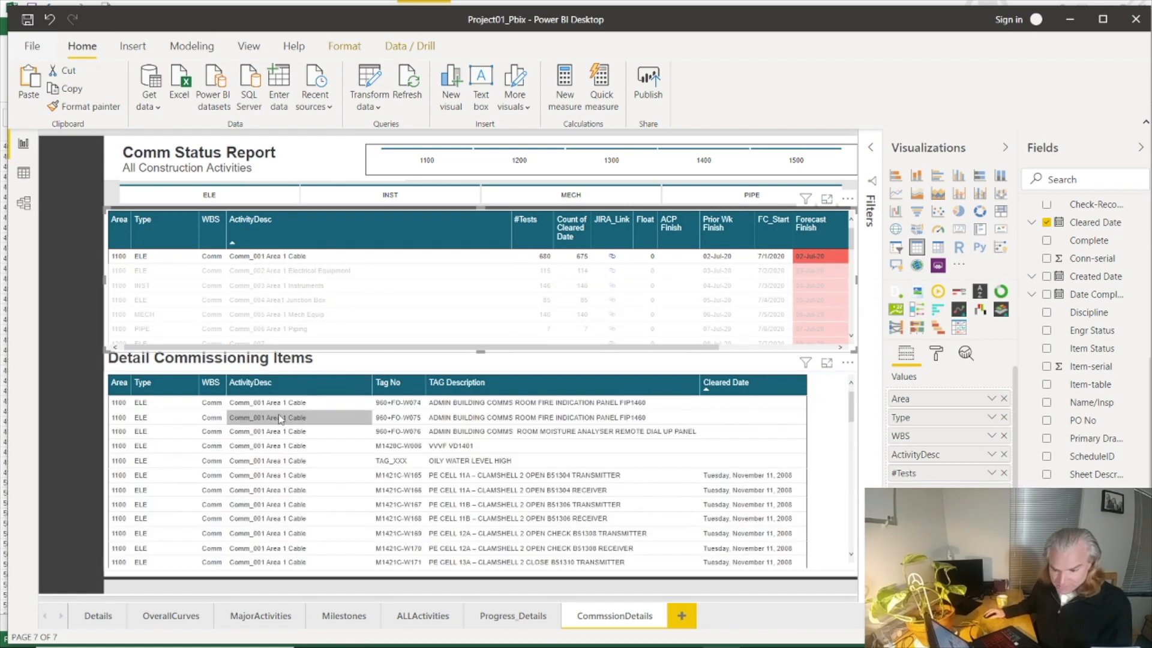